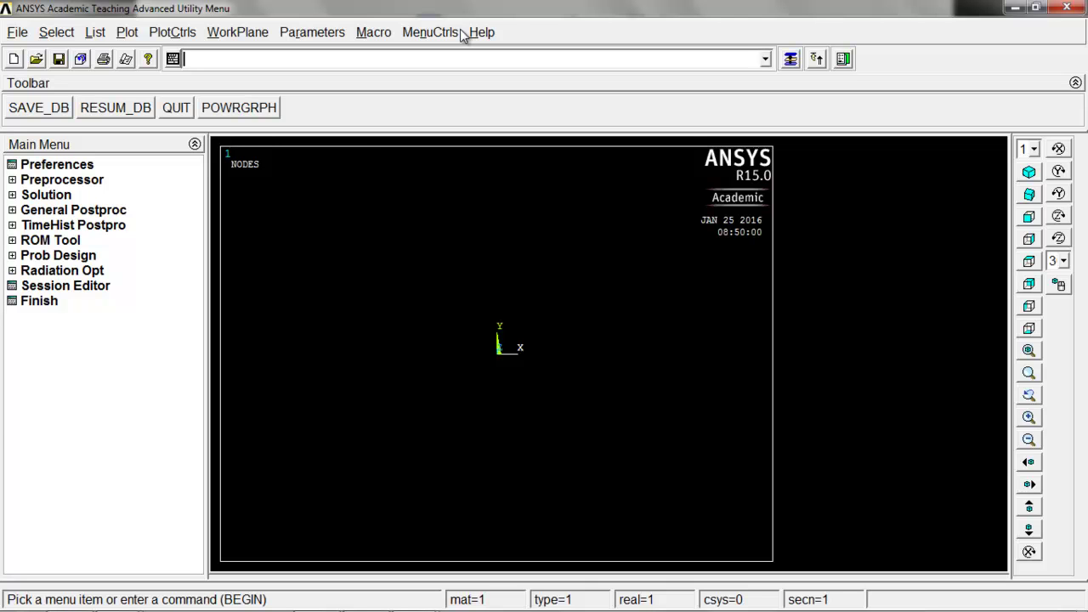
- Set the analysis title to Truss
{"action": "left_click", "coordinate": [19, 34]}
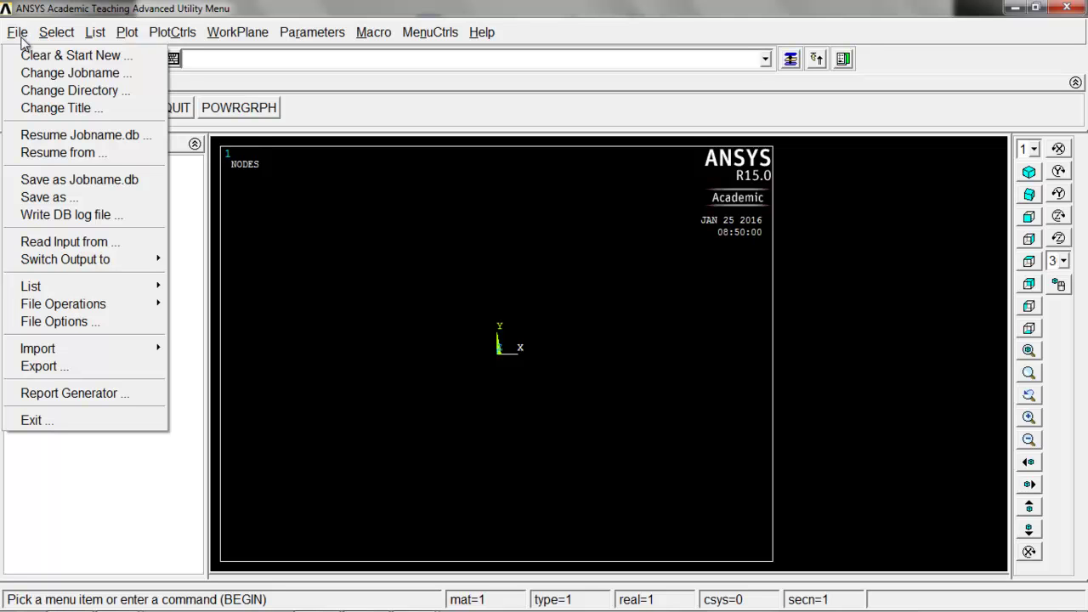
{"action": "left_click", "coordinate": [42, 107]}
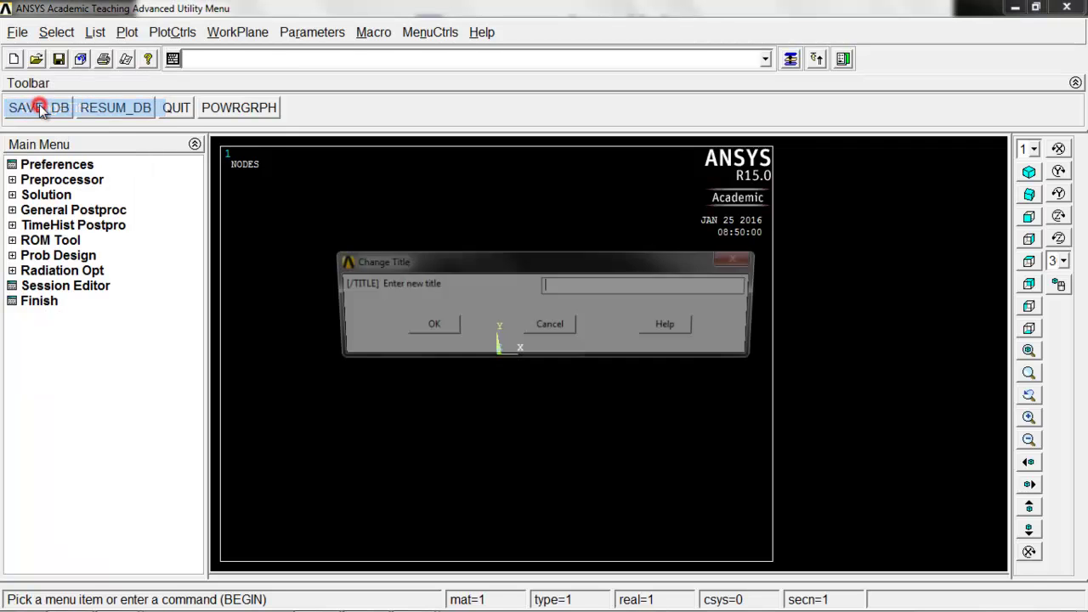
{"action": "type", "text": "Truss"}
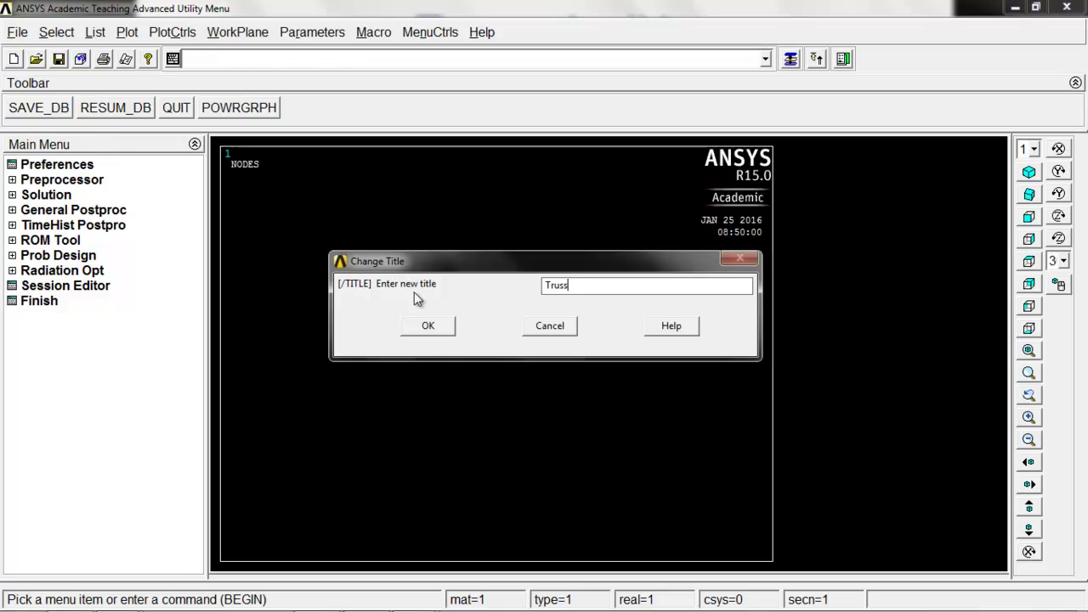
{"action": "left_click", "coordinate": [428, 328]}
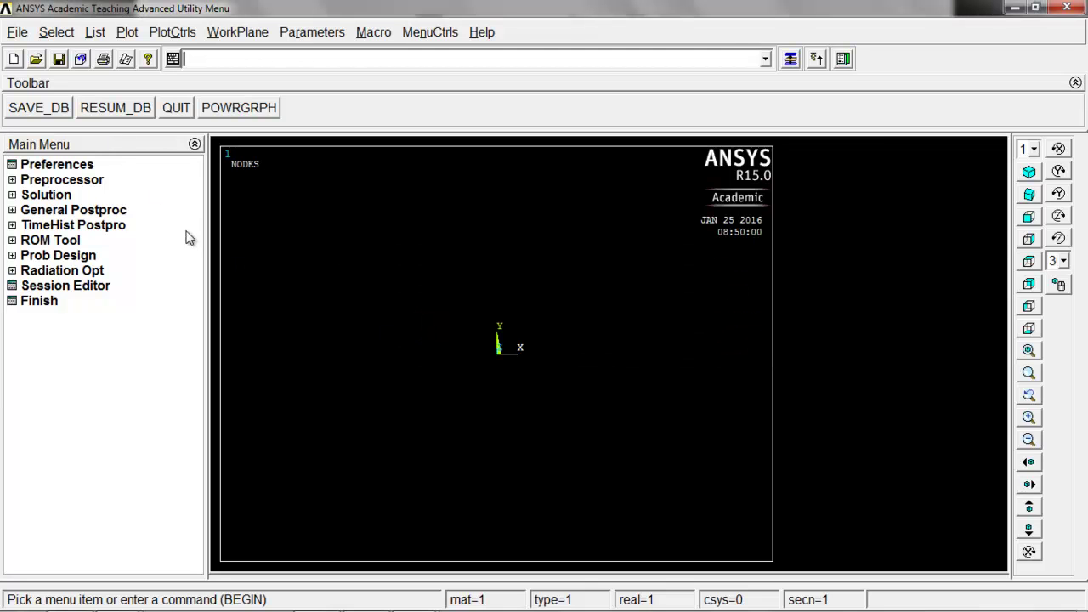
- Filter the interface preferences to show only the Structural discipline
{"action": "left_click", "coordinate": [72, 167]}
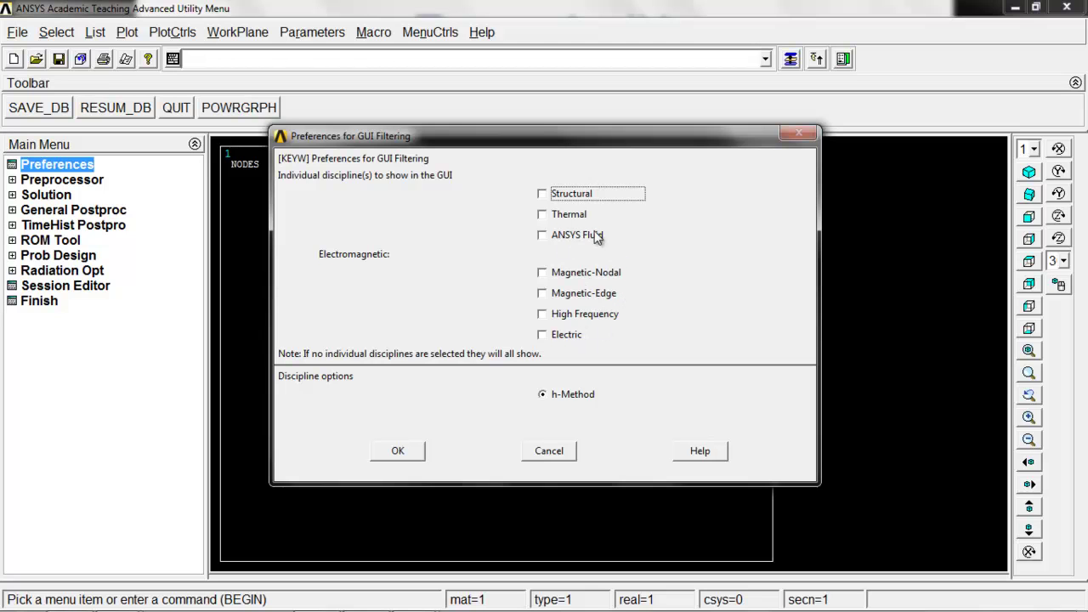
{"action": "left_click", "coordinate": [542, 194]}
{"action": "left_click", "coordinate": [398, 456]}
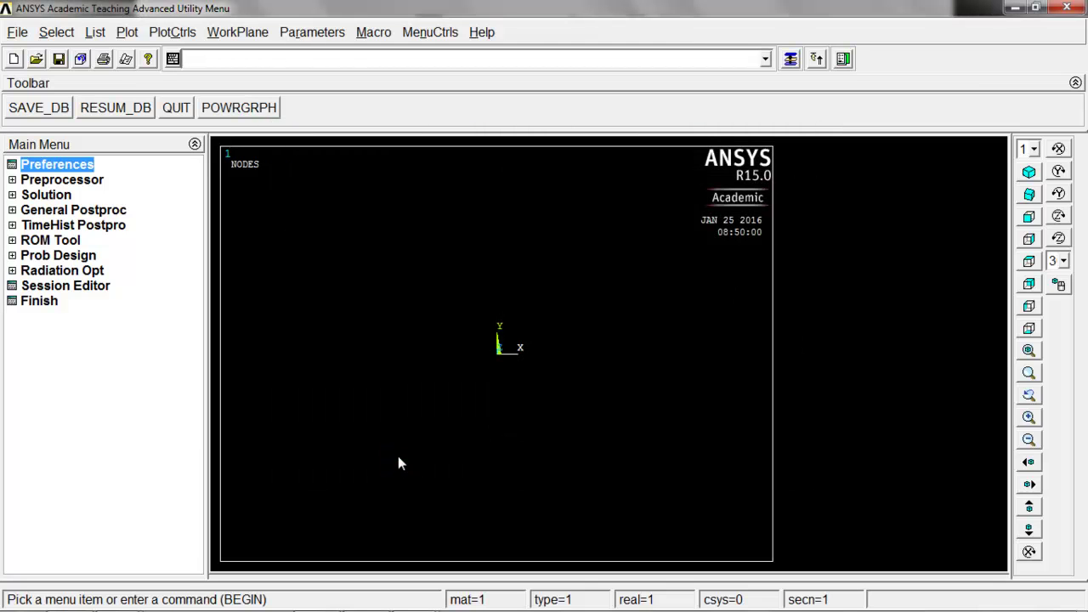
- Define element type 1 as the structural Link element 3D finit stn 180
{"action": "left_click", "coordinate": [12, 180]}
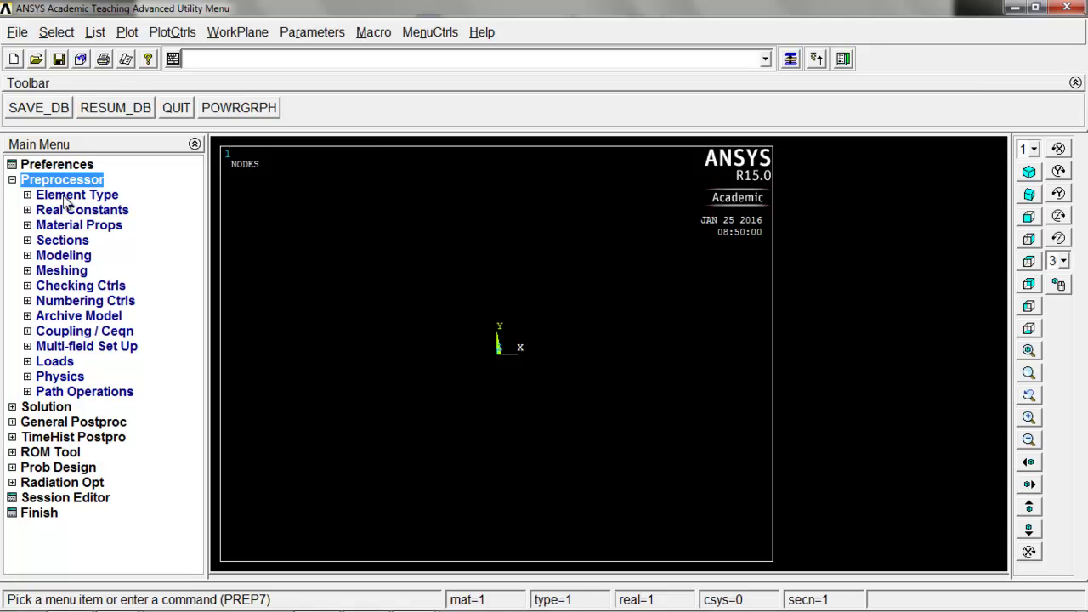
{"action": "left_click", "coordinate": [26, 196]}
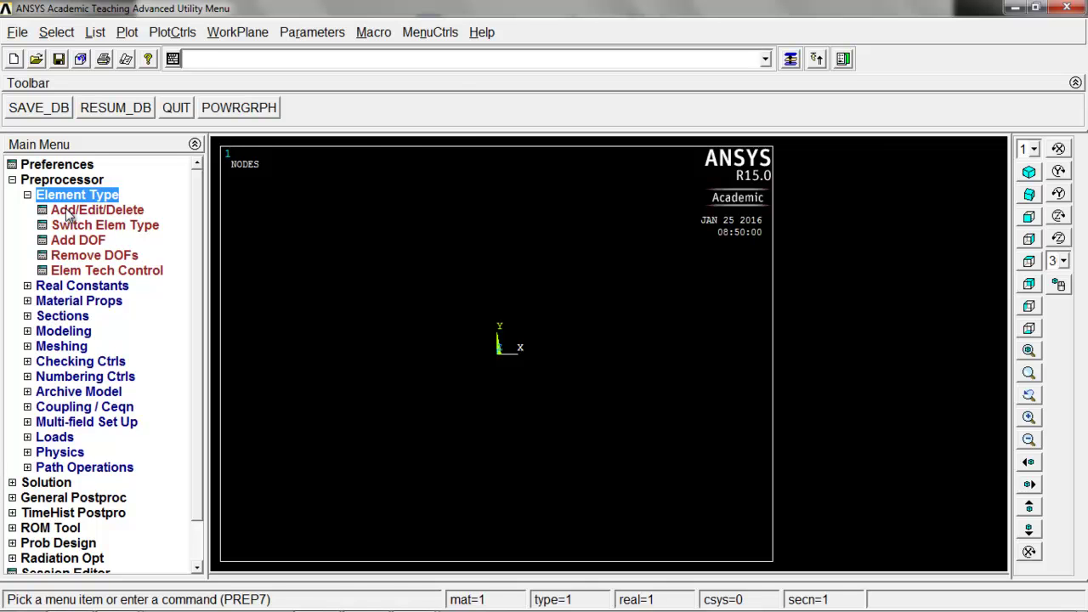
{"action": "left_click", "coordinate": [66, 211]}
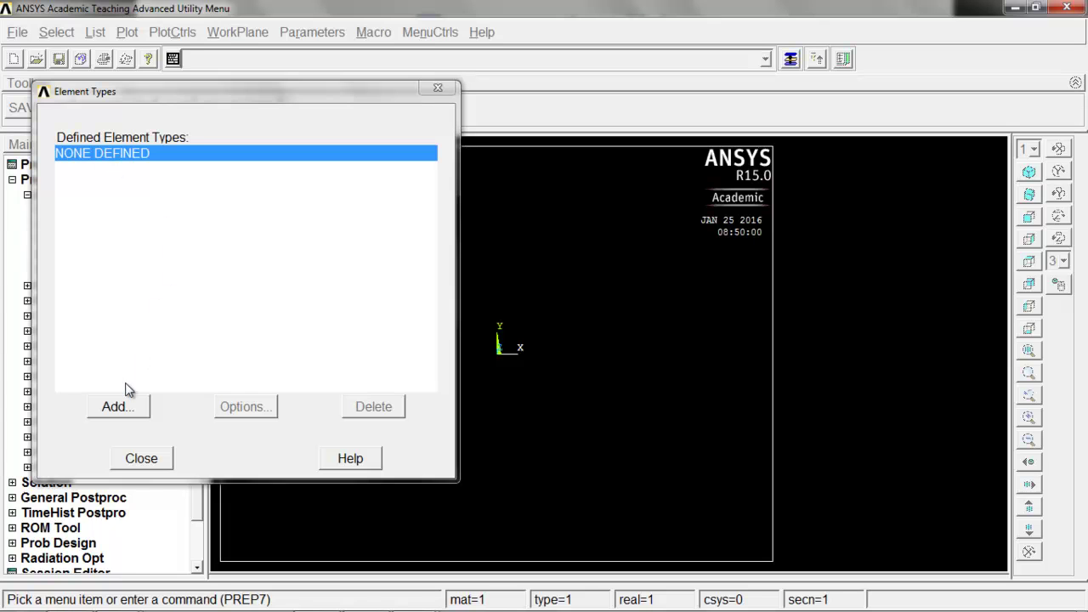
{"action": "left_click", "coordinate": [118, 407]}
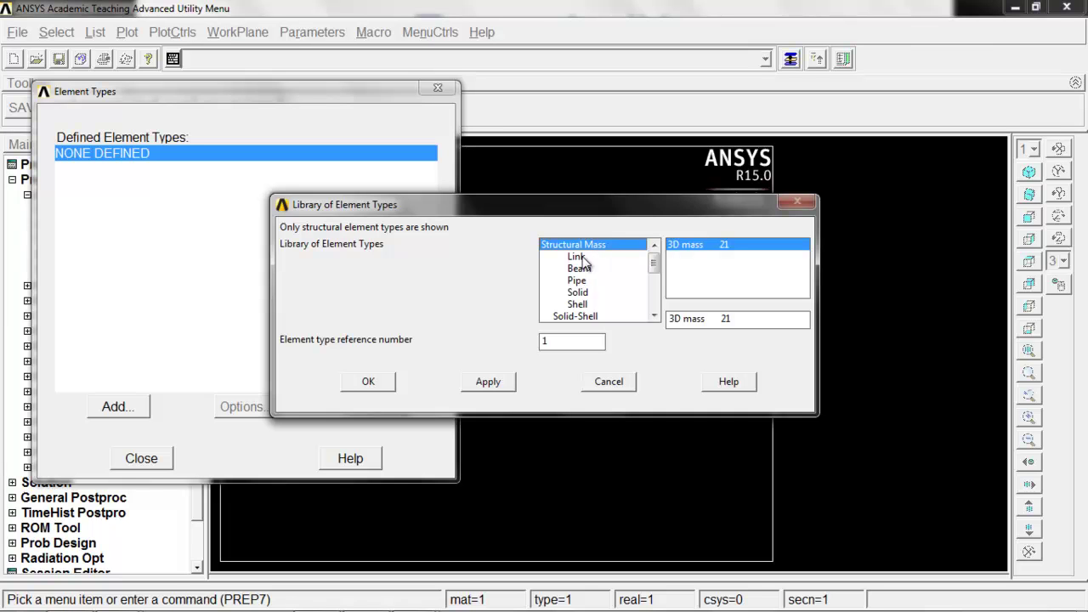
{"action": "left_click", "coordinate": [581, 257]}
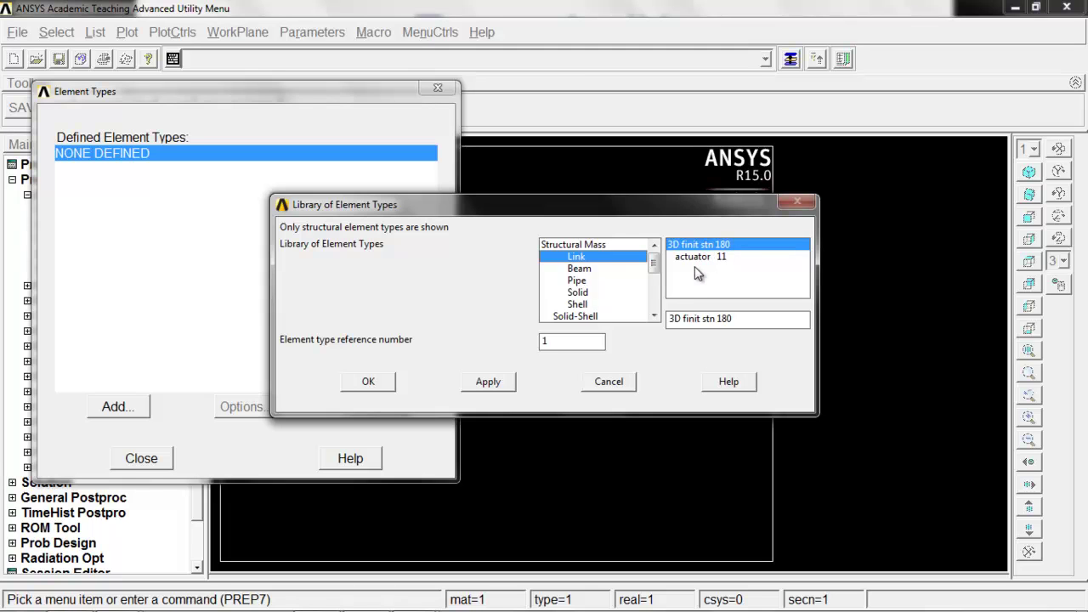
{"action": "left_click", "coordinate": [368, 382]}
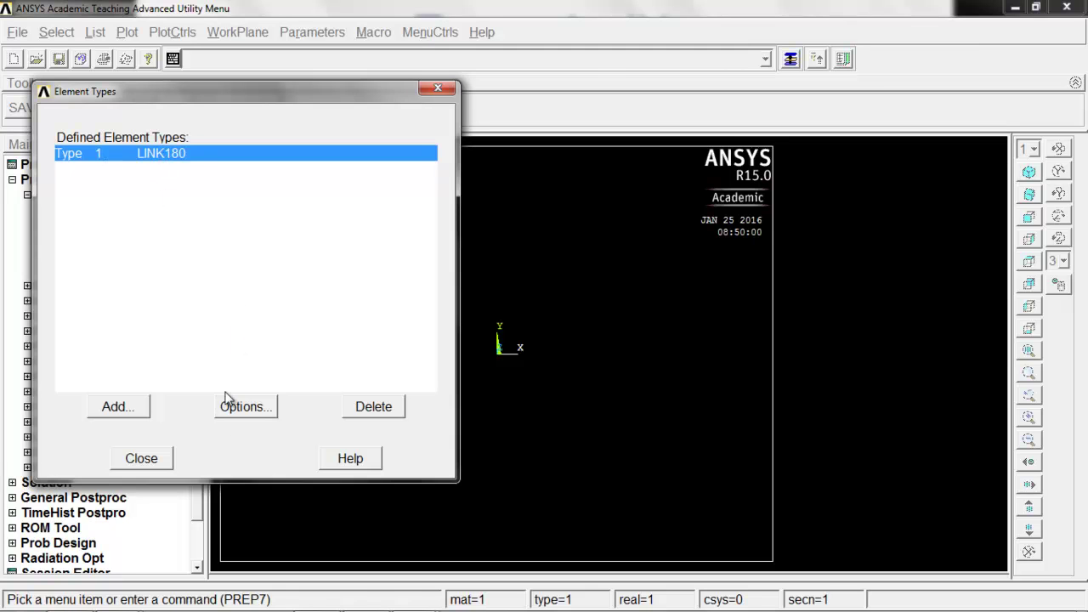
{"action": "left_click", "coordinate": [141, 458]}
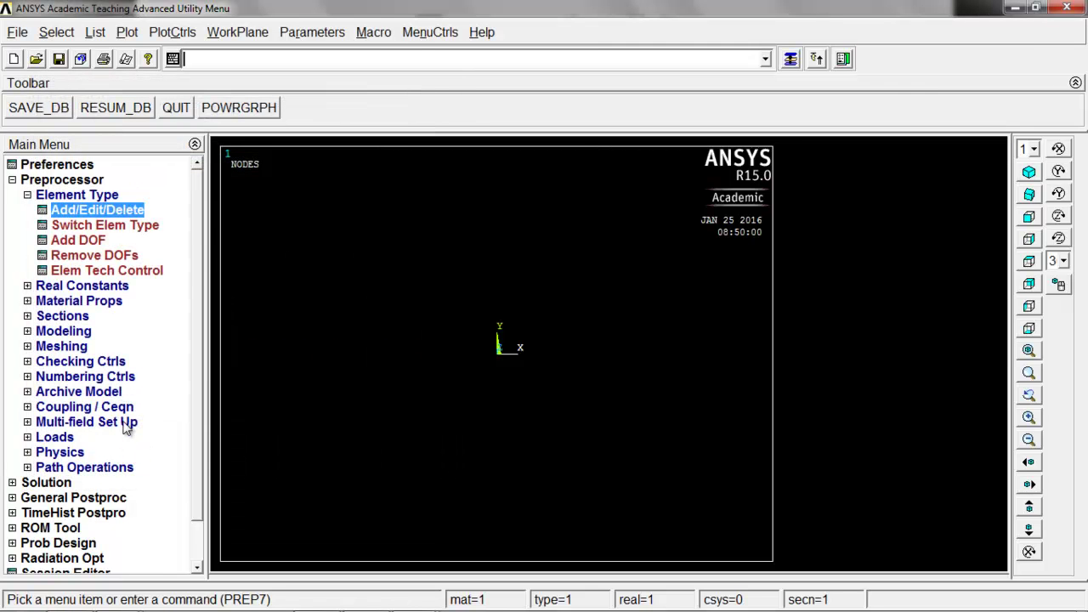
- Add real constant set 1 for LINK180 with a cross-sectional area of 8, consulting the Example #1 truss slide in PowerPoint
{"action": "left_click", "coordinate": [61, 287]}
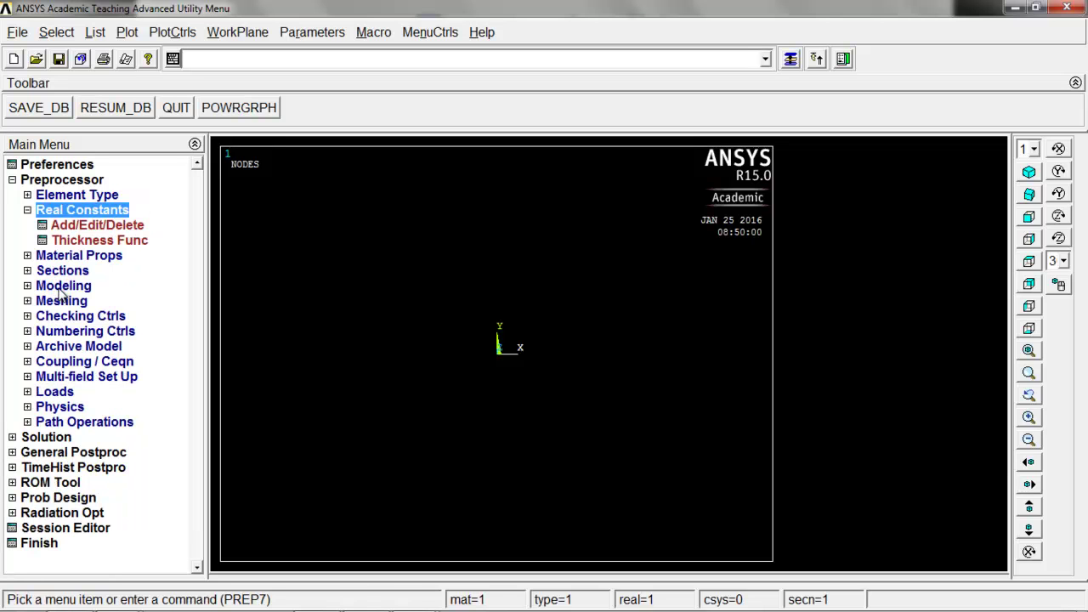
{"action": "left_click", "coordinate": [90, 226]}
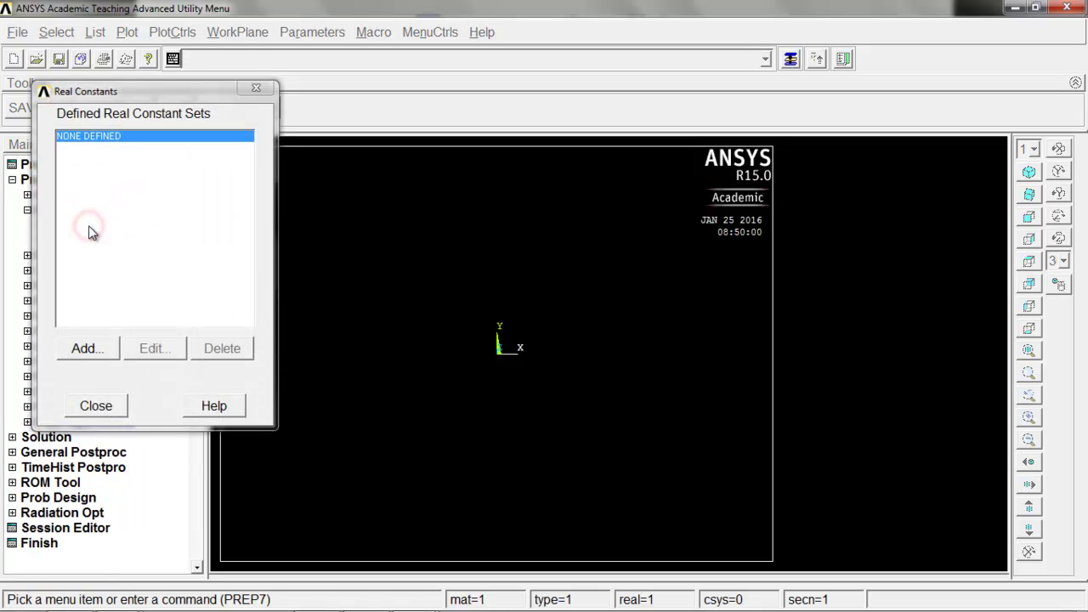
{"action": "left_click", "coordinate": [95, 352]}
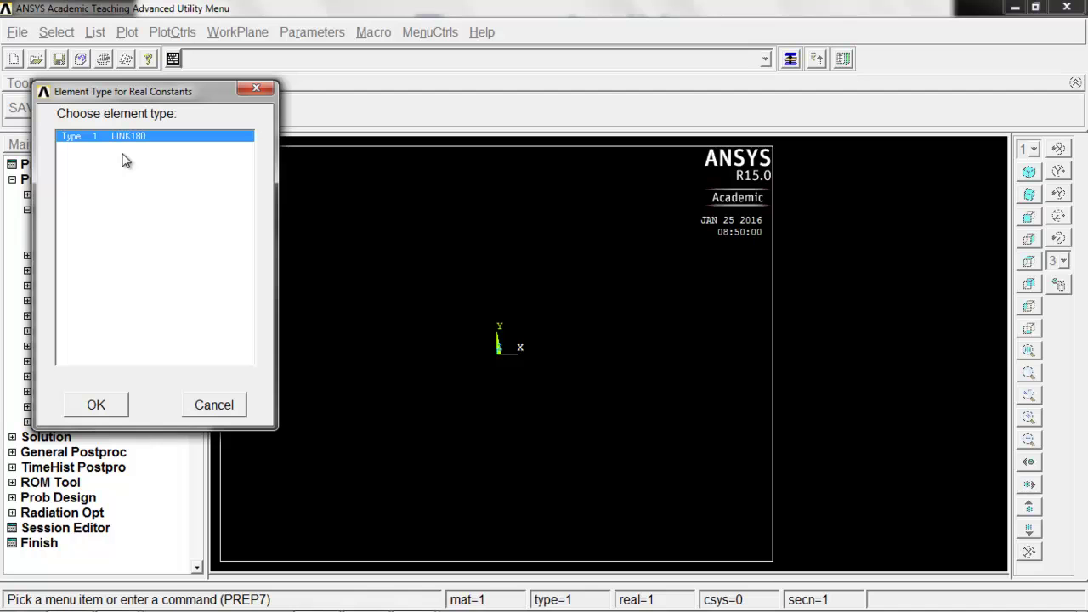
{"action": "left_click", "coordinate": [99, 403]}
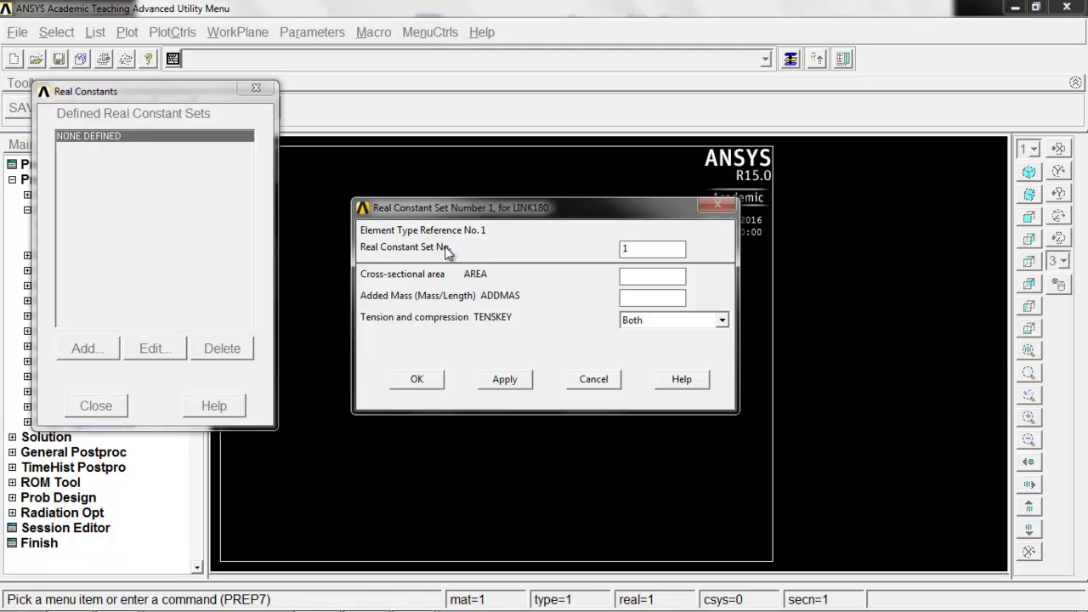
{"action": "left_click", "coordinate": [642, 279]}
{"action": "type", "text": "8"}
{"action": "key", "text": "alt+Tab"}
{"action": "key", "text": "alt+Tab"}
{"action": "key", "text": "alt+Tab"}
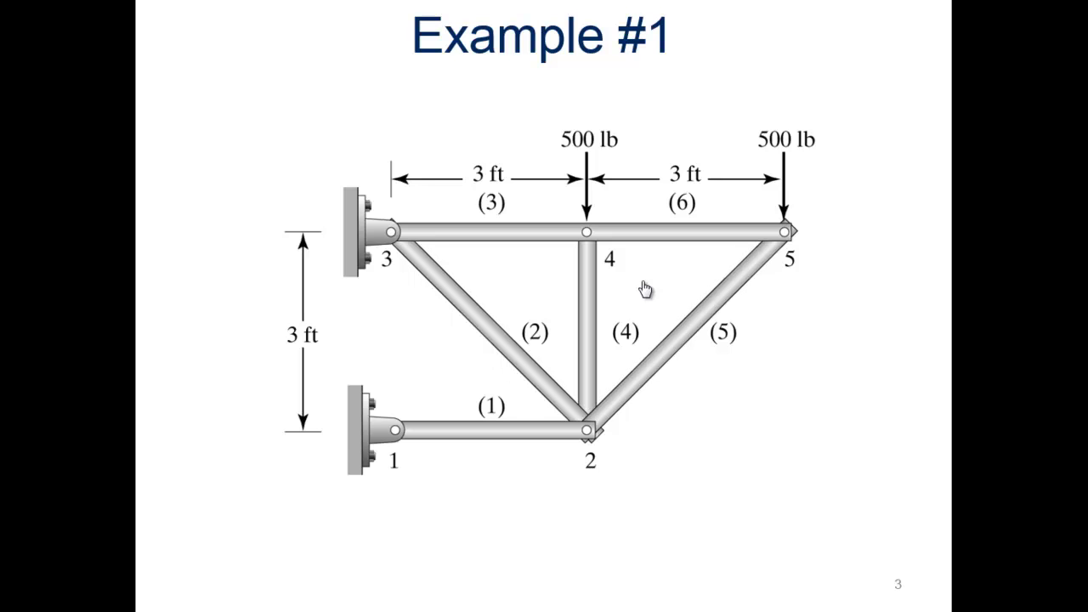
{"action": "key", "text": "alt+Tab"}
{"action": "key", "text": "alt+Tab"}
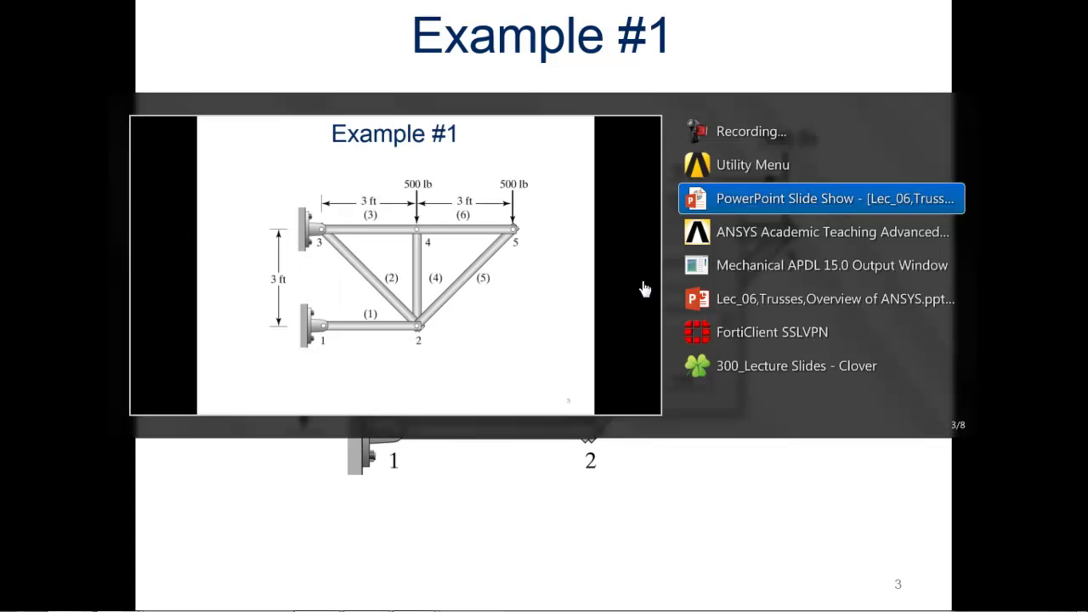
{"action": "key", "text": "alt+Tab"}
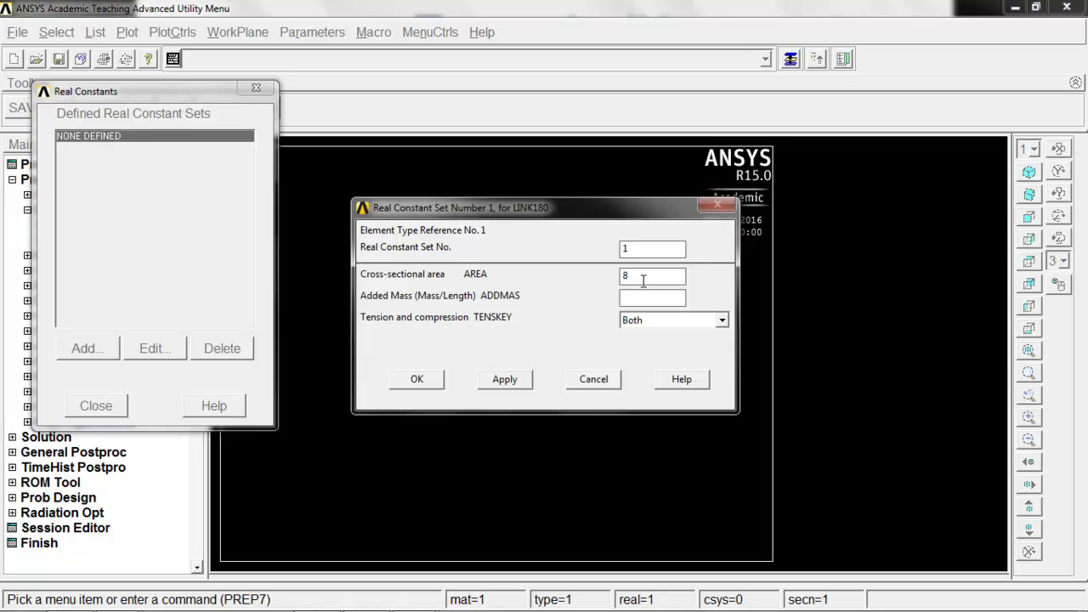
{"action": "left_click", "coordinate": [408, 383]}
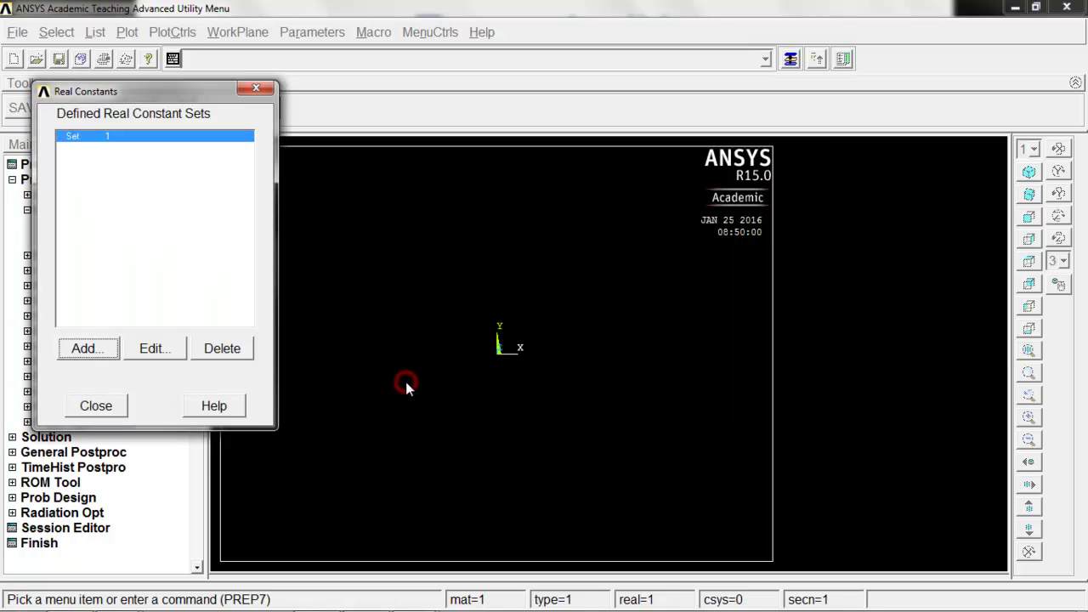
{"action": "left_click", "coordinate": [96, 407]}
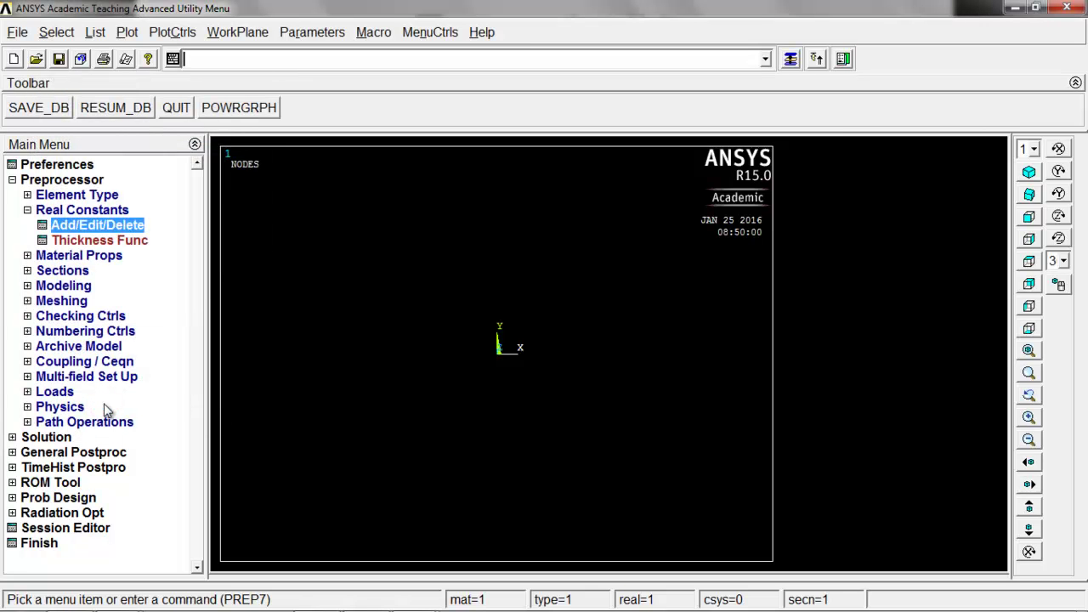
- Define material model 1 as structural linear elastic isotropic with EX 1.9e6 and PRXY 0.3
{"action": "left_click", "coordinate": [100, 256]}
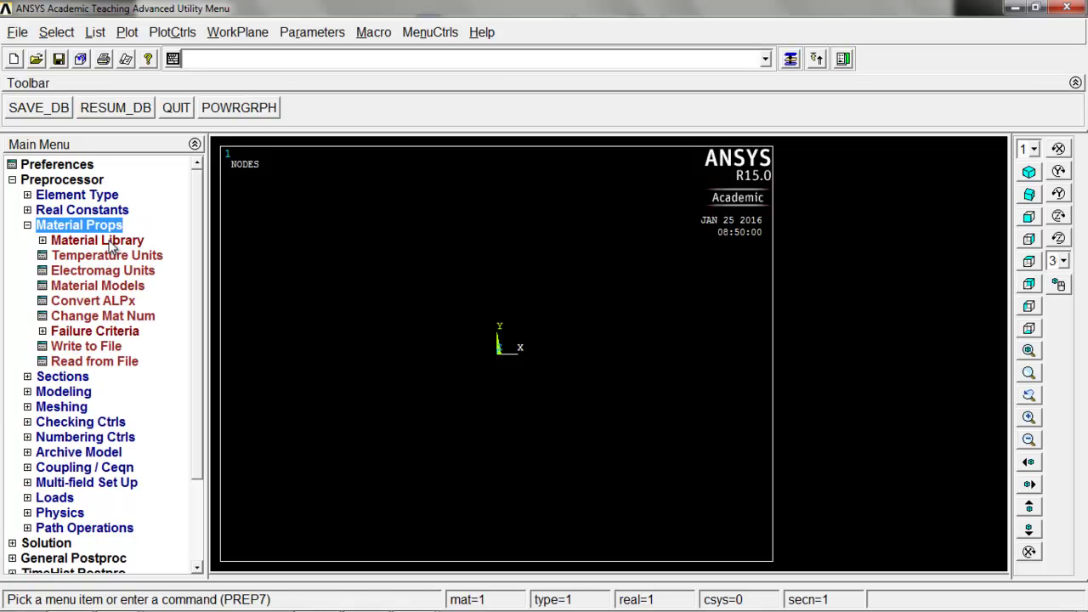
{"action": "left_click", "coordinate": [108, 285]}
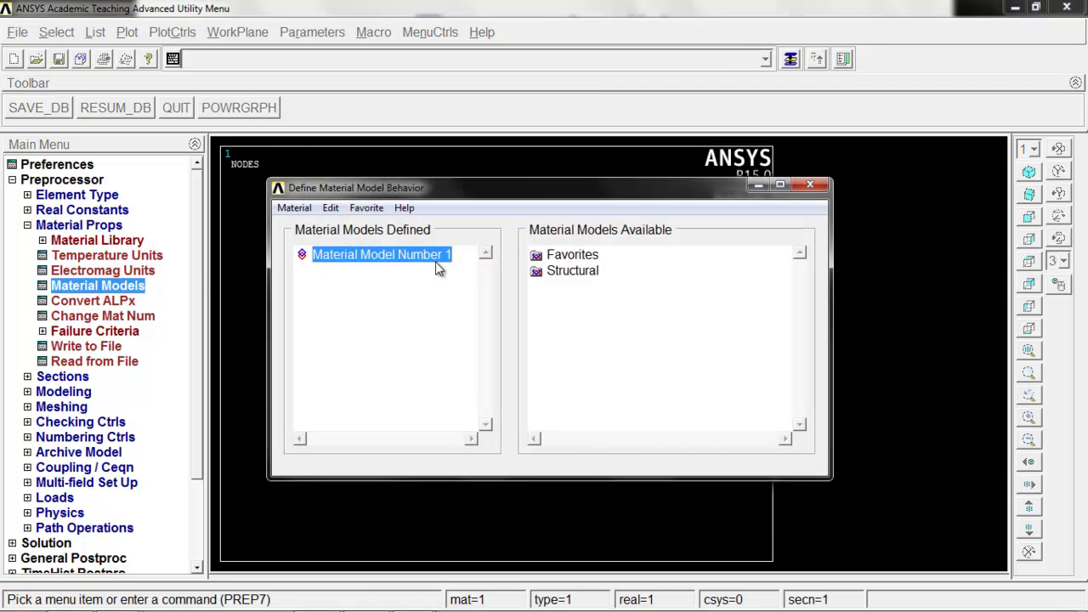
{"action": "double_click", "coordinate": [584, 272]}
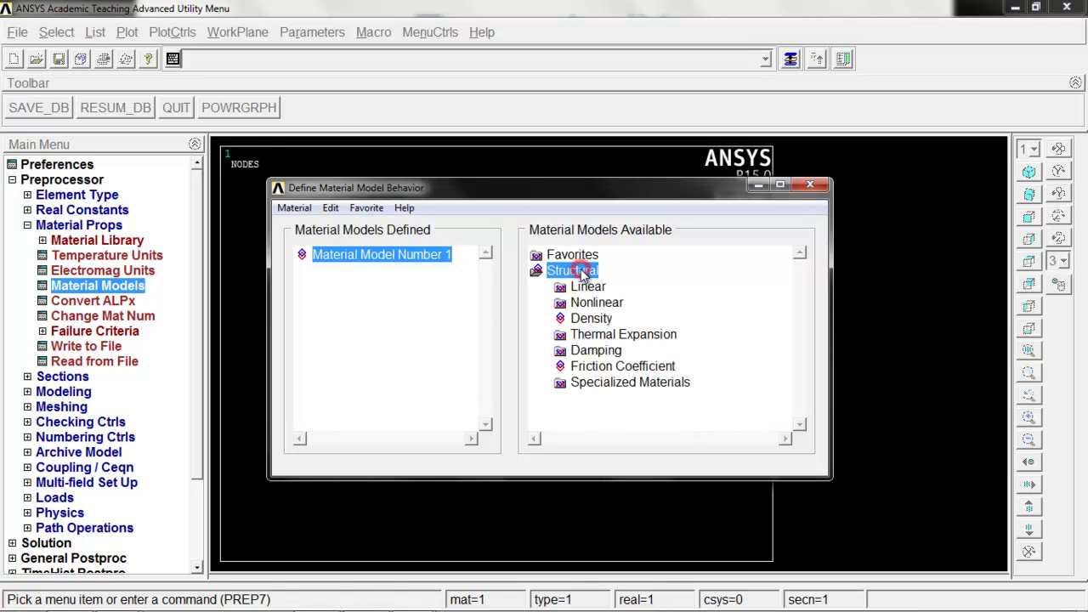
{"action": "double_click", "coordinate": [585, 289]}
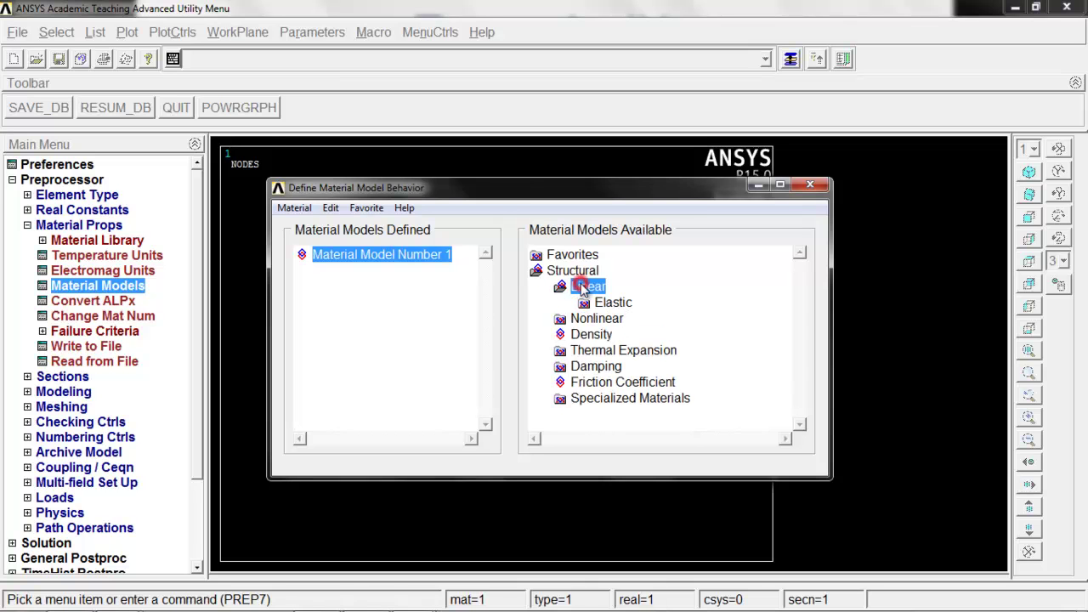
{"action": "double_click", "coordinate": [612, 302]}
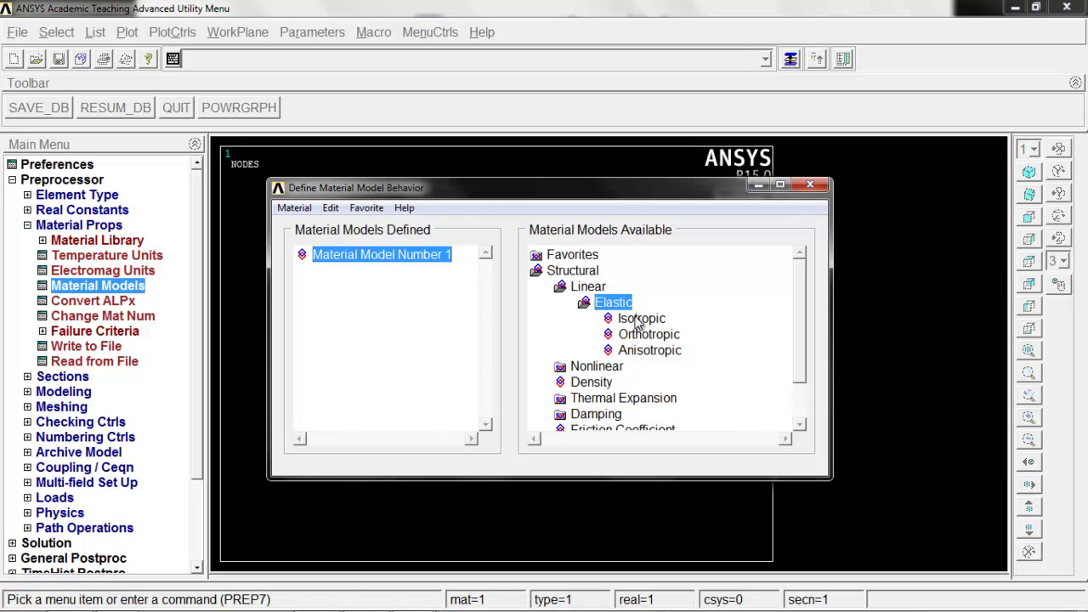
{"action": "double_click", "coordinate": [639, 319]}
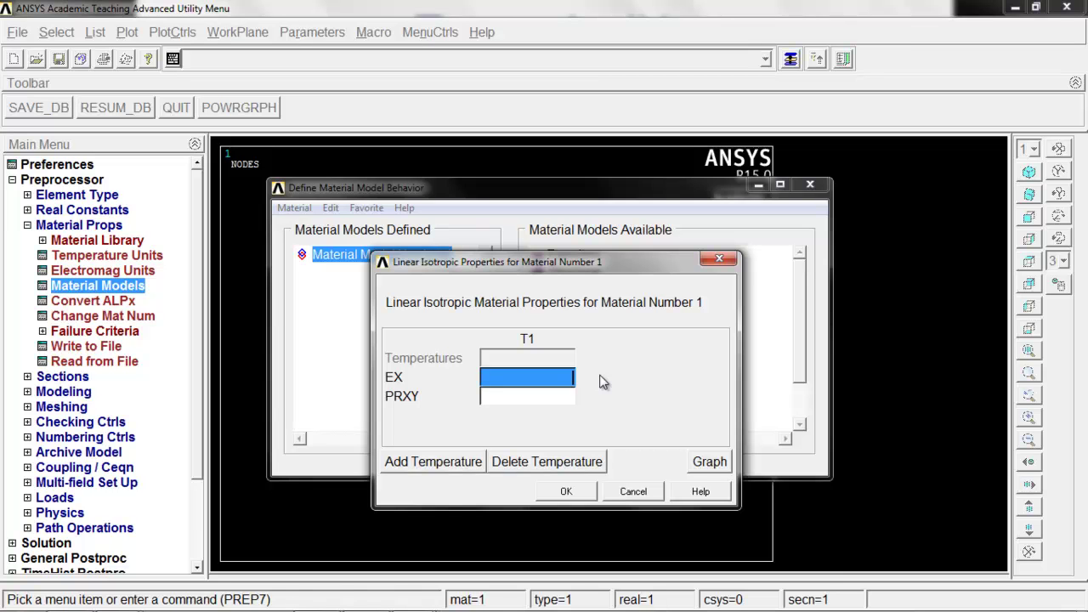
{"action": "type", "text": "1.9"}
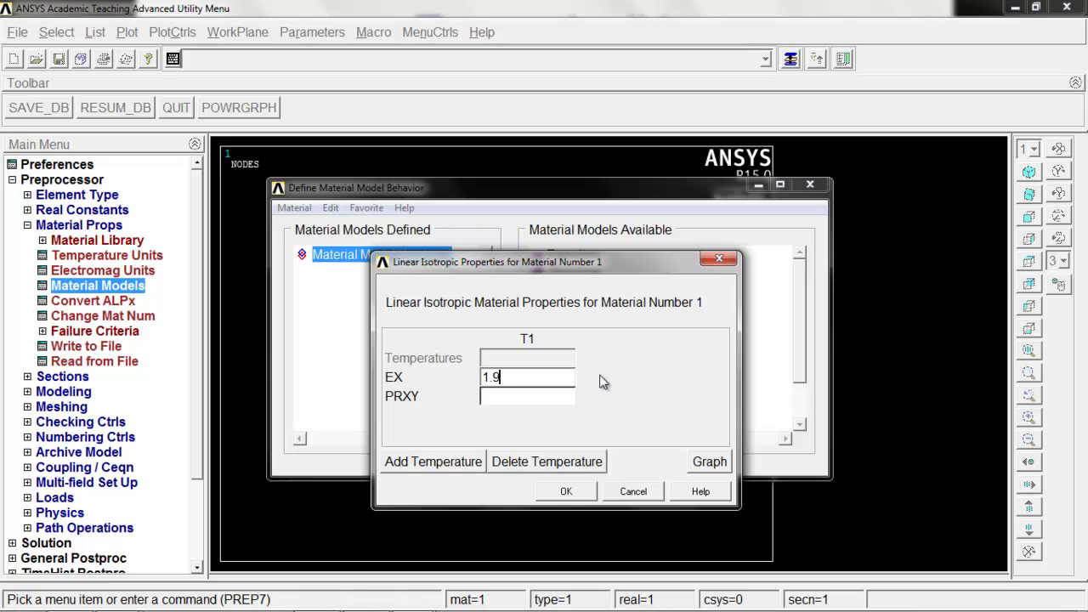
{"action": "type", "text": "e6"}
{"action": "left_click", "coordinate": [544, 397]}
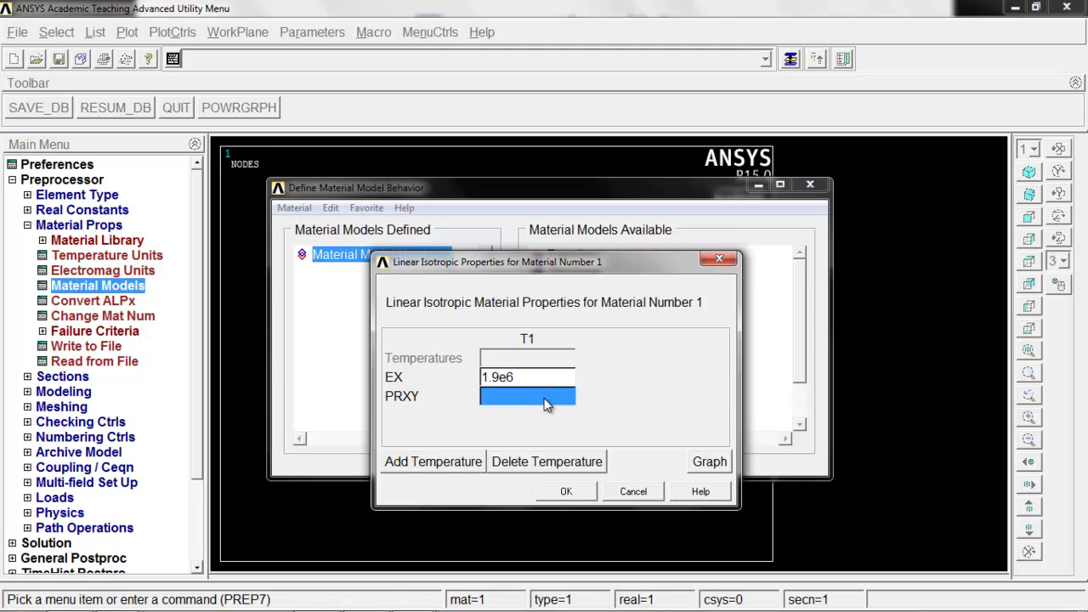
{"action": "type", "text": "0.3"}
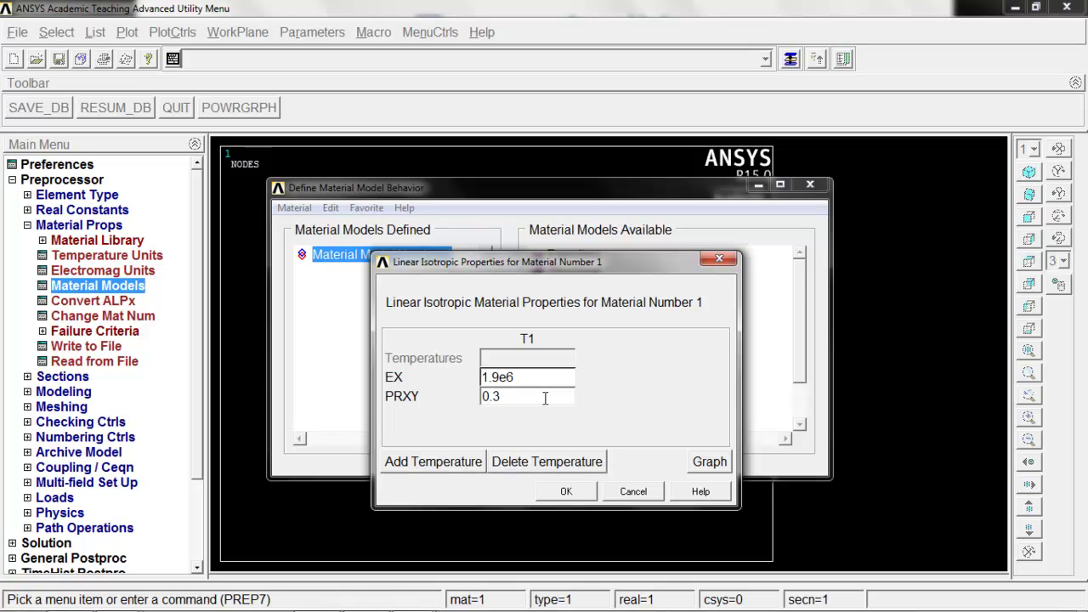
{"action": "left_click", "coordinate": [570, 492]}
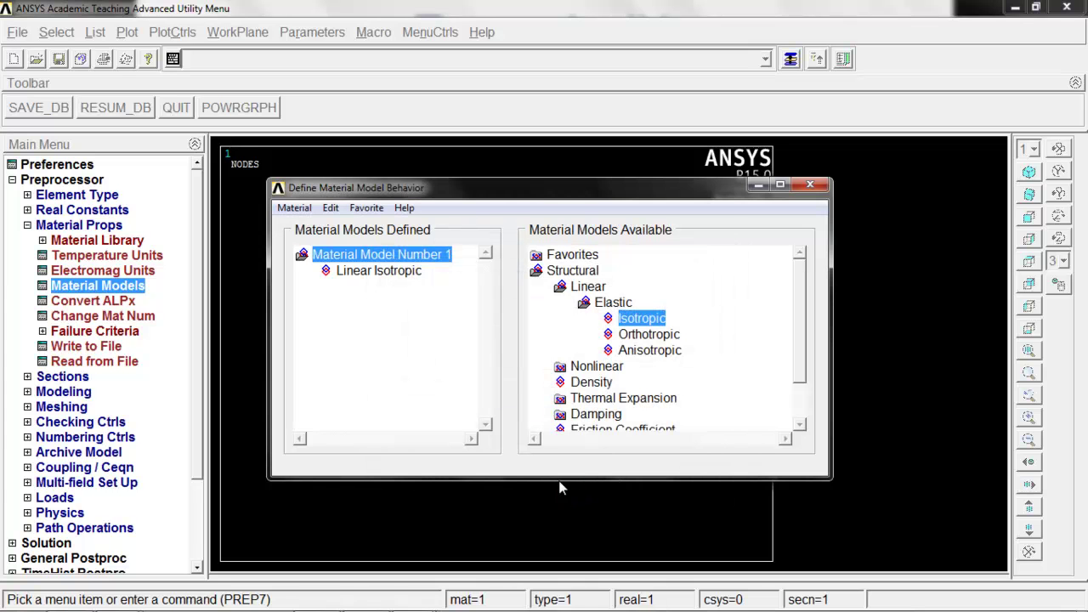
- Recheck material model 1's linear isotropic properties, close the material definition window and save the database
{"action": "double_click", "coordinate": [392, 271]}
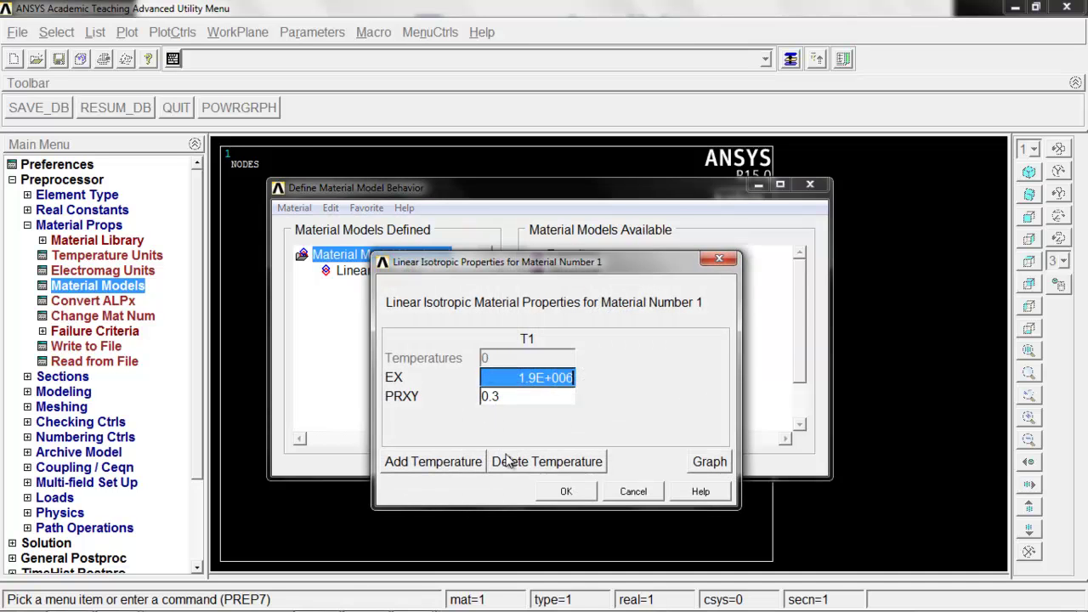
{"action": "left_click", "coordinate": [638, 496]}
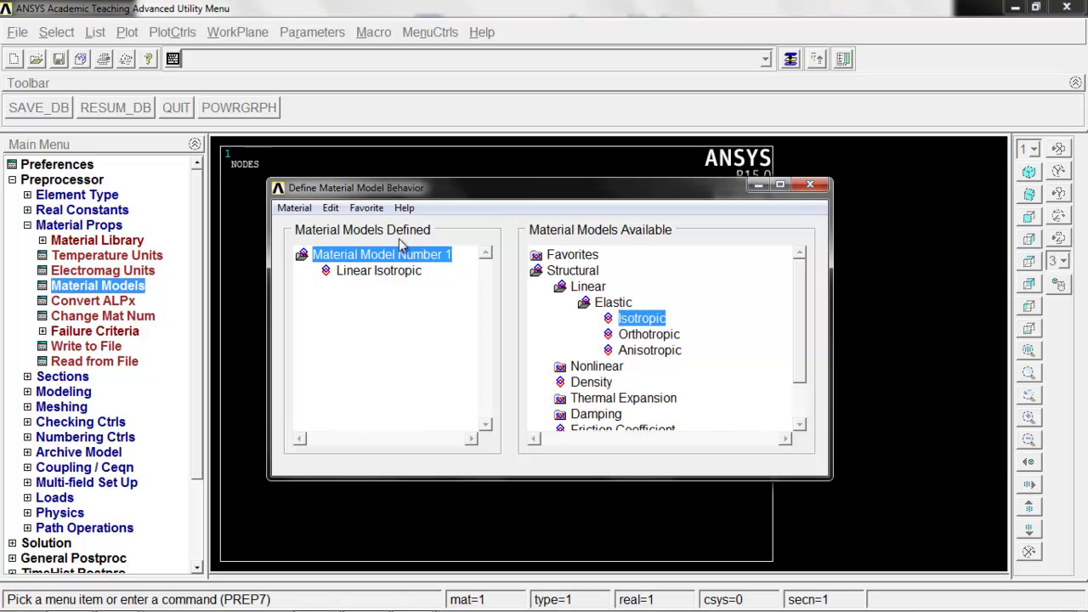
{"action": "left_click", "coordinate": [292, 208]}
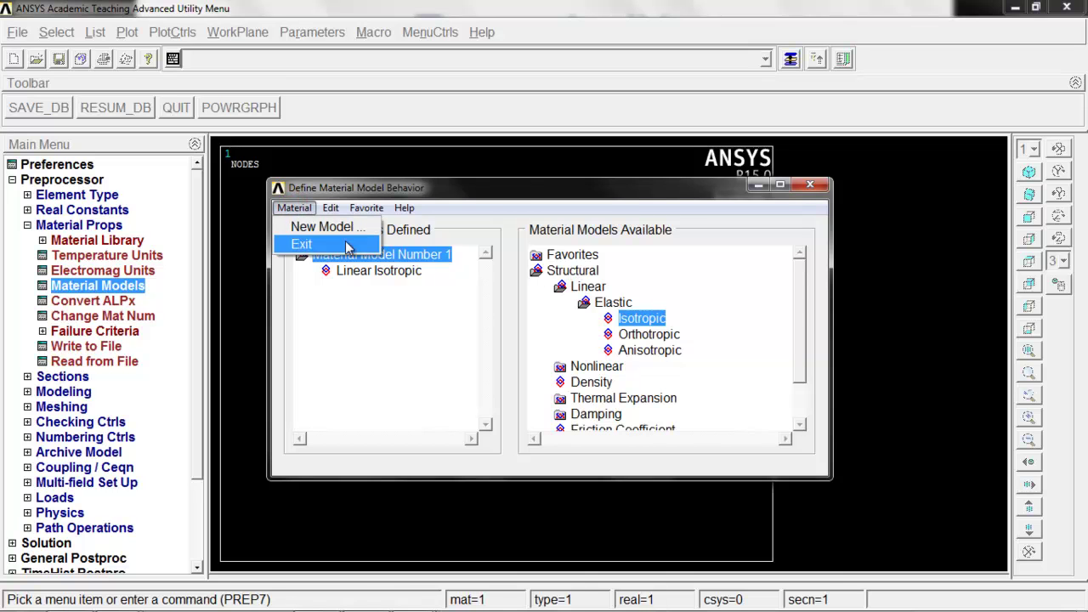
{"action": "mouse_move", "coordinate": [353, 211]}
{"action": "mouse_move", "coordinate": [293, 207]}
{"action": "left_click", "coordinate": [294, 244]}
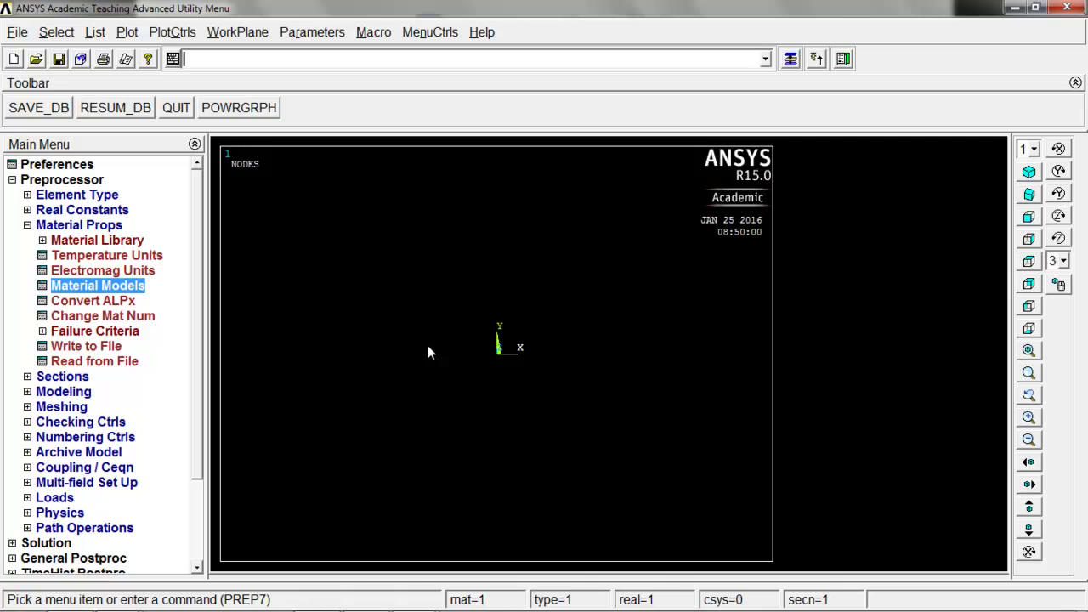
{"action": "left_click", "coordinate": [47, 109]}
- Set the working plane to show Grid and Triad with snap increment 12 and spacing 12, consulting the Example #1 slide
{"action": "key", "text": "alt+Tab"}
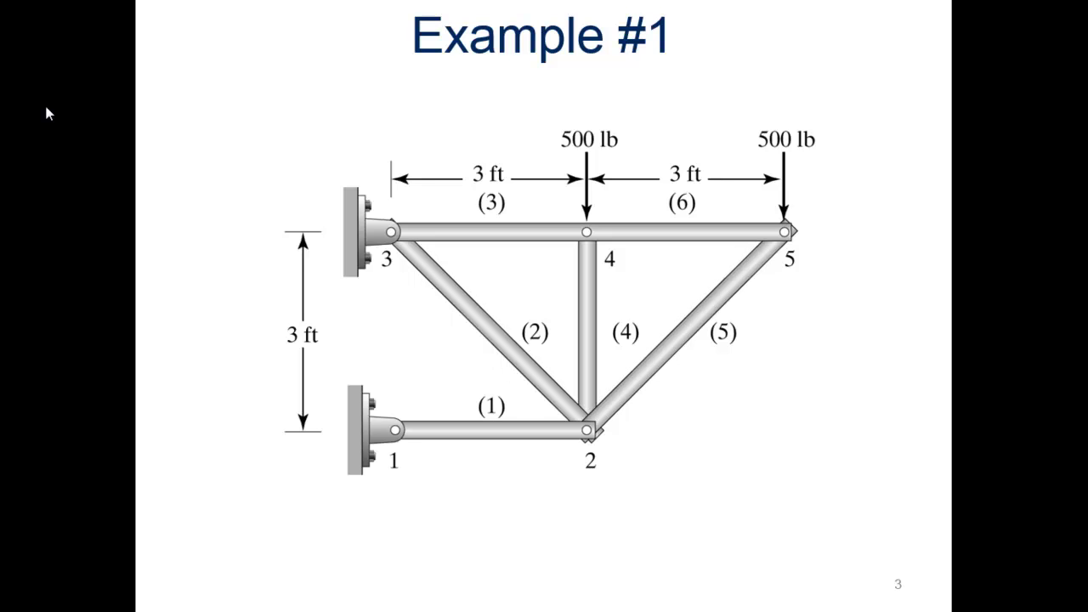
{"action": "key", "text": "alt+Tab"}
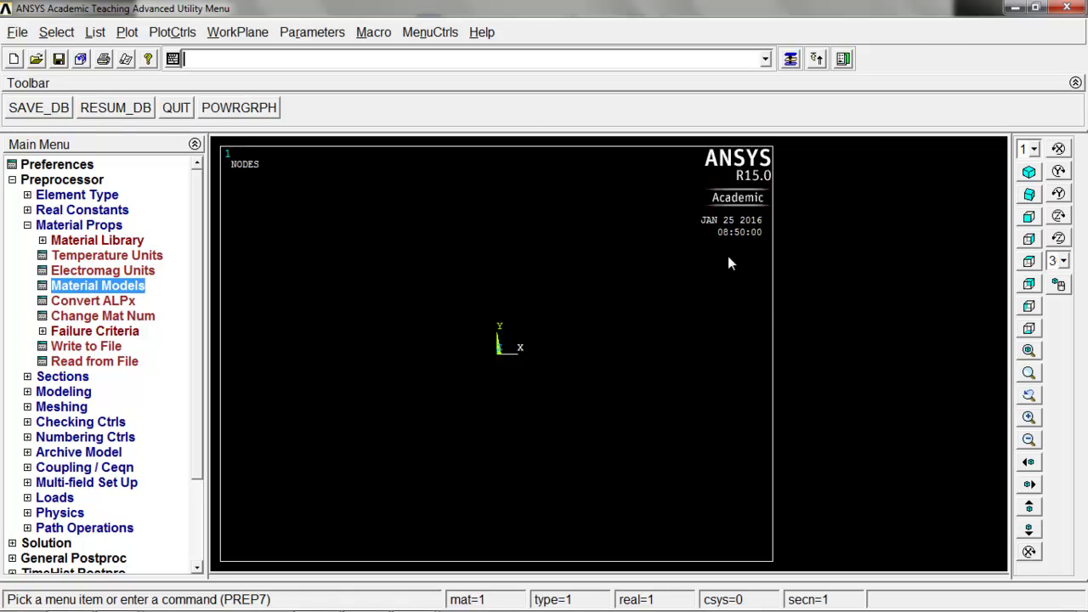
{"action": "left_click", "coordinate": [248, 34]}
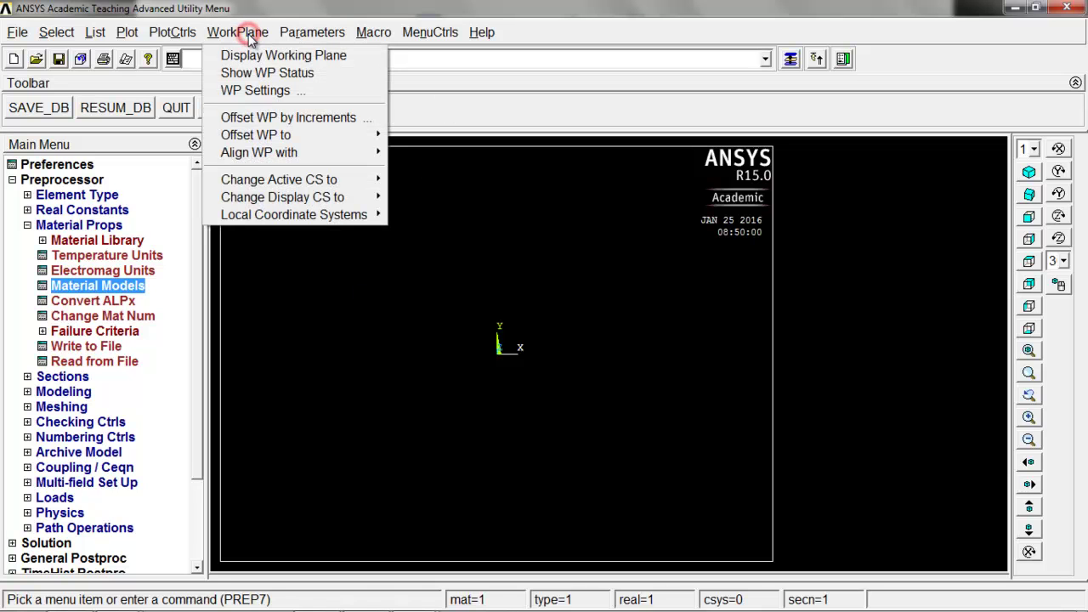
{"action": "left_click", "coordinate": [257, 92]}
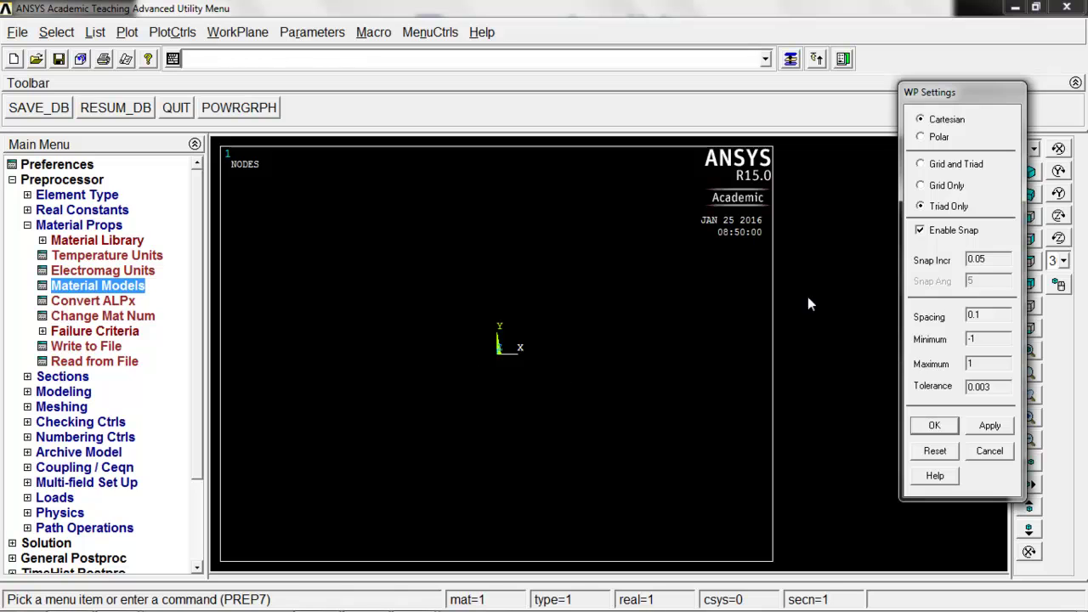
{"action": "left_click", "coordinate": [944, 164]}
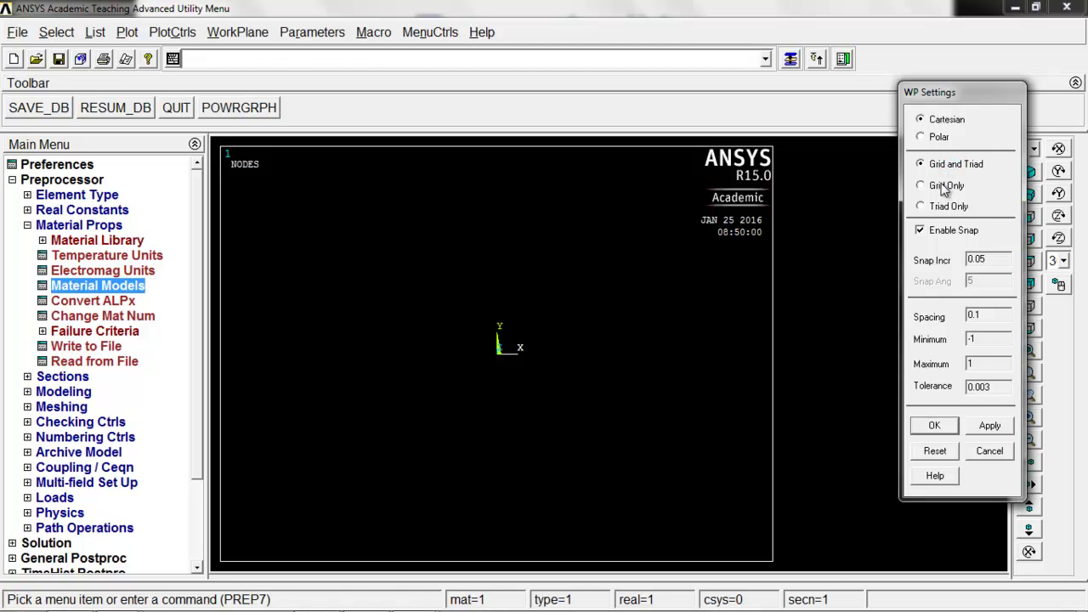
{"action": "double_click", "coordinate": [996, 259]}
{"action": "type", "text": "12"}
{"action": "double_click", "coordinate": [984, 315]}
{"action": "type", "text": "12"}
- Set the working plane grid minimum to 0 and maximum to 72, checking the slide's dimensions, and accept the settings
{"action": "double_click", "coordinate": [984, 339]}
{"action": "key", "text": "Tab"}
{"action": "key", "text": "alt+Tab"}
{"action": "key", "text": "alt+Tab"}
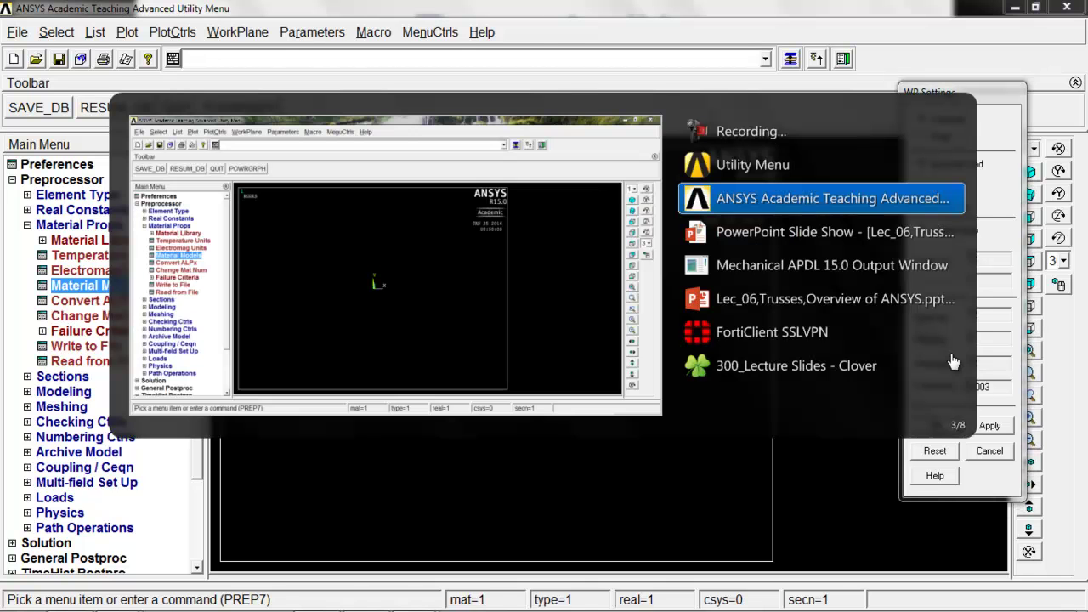
{"action": "key", "text": "alt+Tab"}
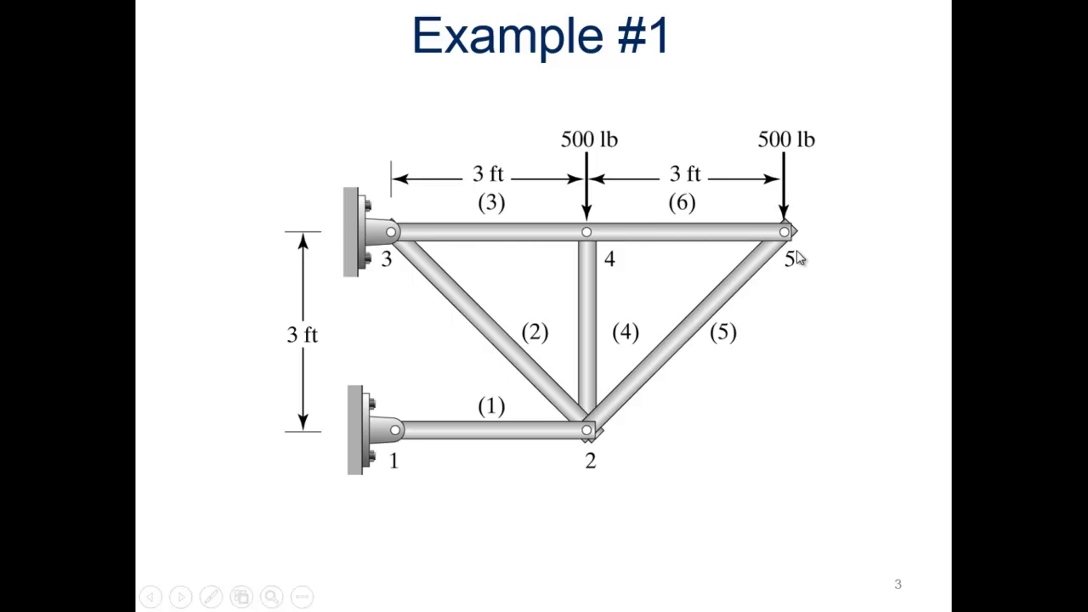
{"action": "key", "text": "alt+Tab"}
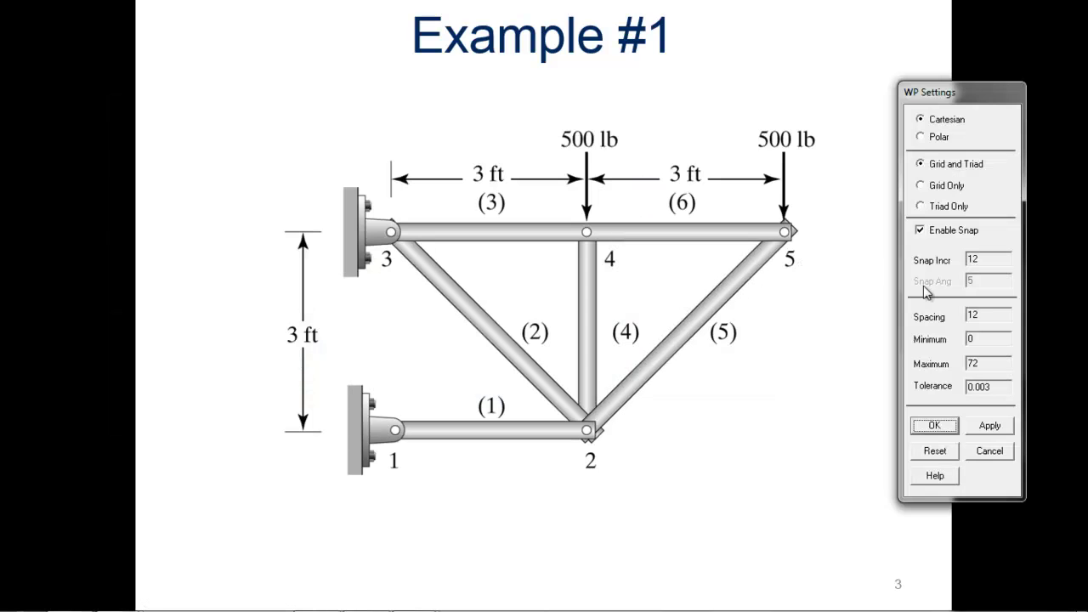
{"action": "type", "text": "12"}
{"action": "left_click", "coordinate": [935, 423]}
{"action": "key", "text": "alt+Tab"}
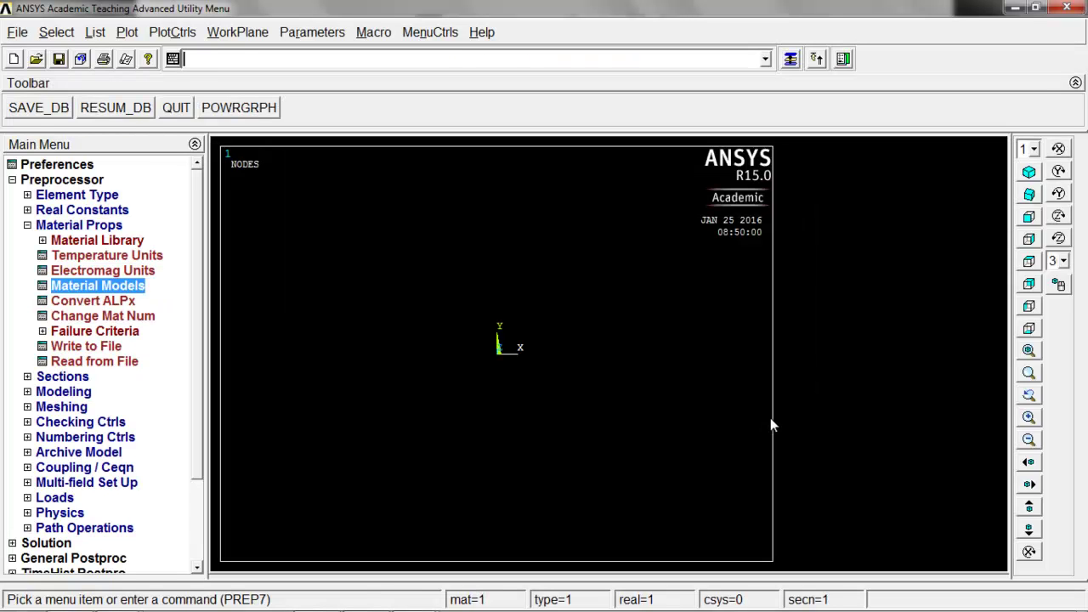
- Display the working plane and frame its whole grid within the graphics window
{"action": "left_click", "coordinate": [240, 35]}
{"action": "left_click", "coordinate": [255, 51]}
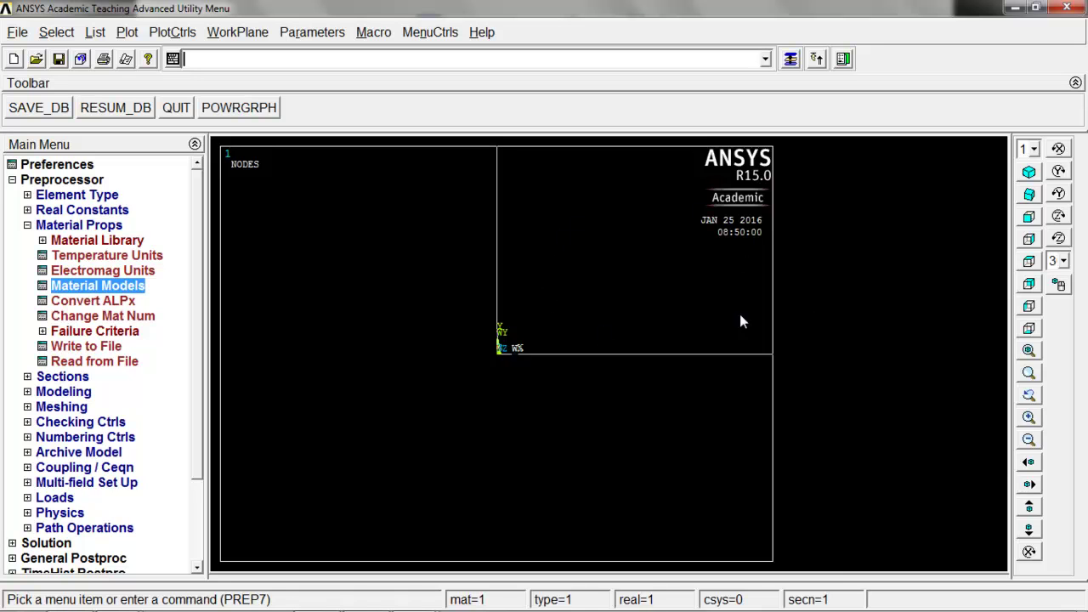
{"action": "left_click", "coordinate": [1029, 440]}
{"action": "left_click", "coordinate": [1030, 440]}
{"action": "left_click", "coordinate": [1029, 439]}
{"action": "left_click", "coordinate": [1030, 439]}
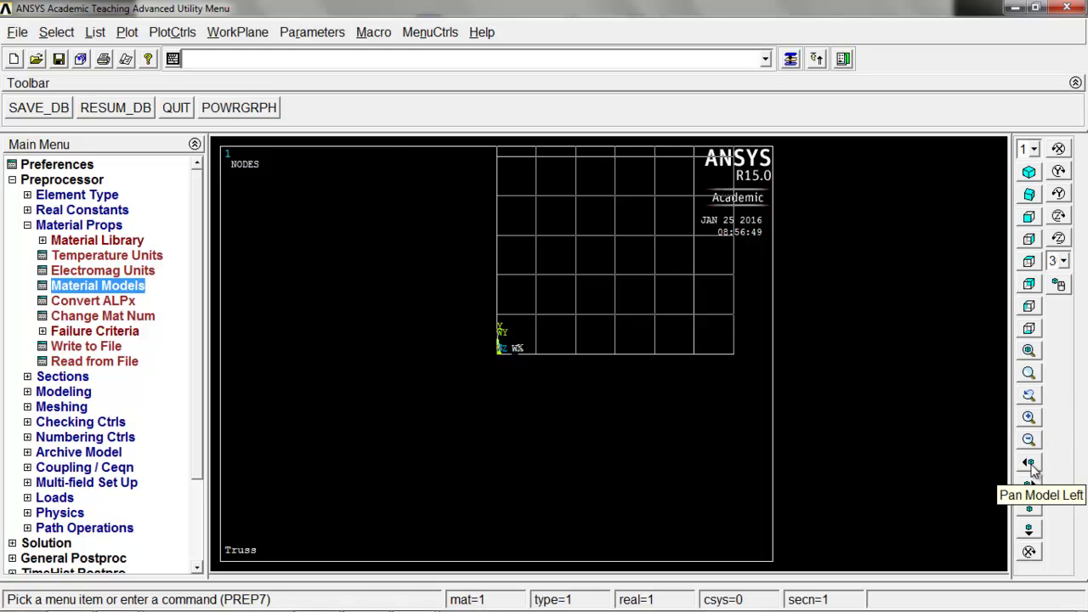
{"action": "left_click", "coordinate": [1029, 463]}
{"action": "left_click", "coordinate": [1029, 463]}
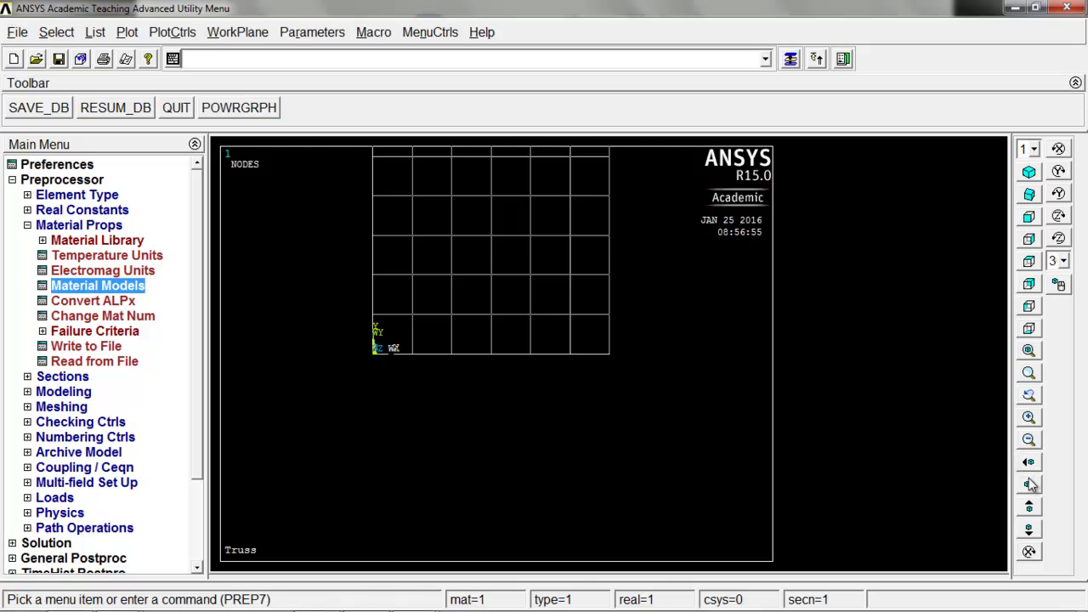
{"action": "left_click", "coordinate": [1028, 529]}
{"action": "left_click", "coordinate": [1029, 529]}
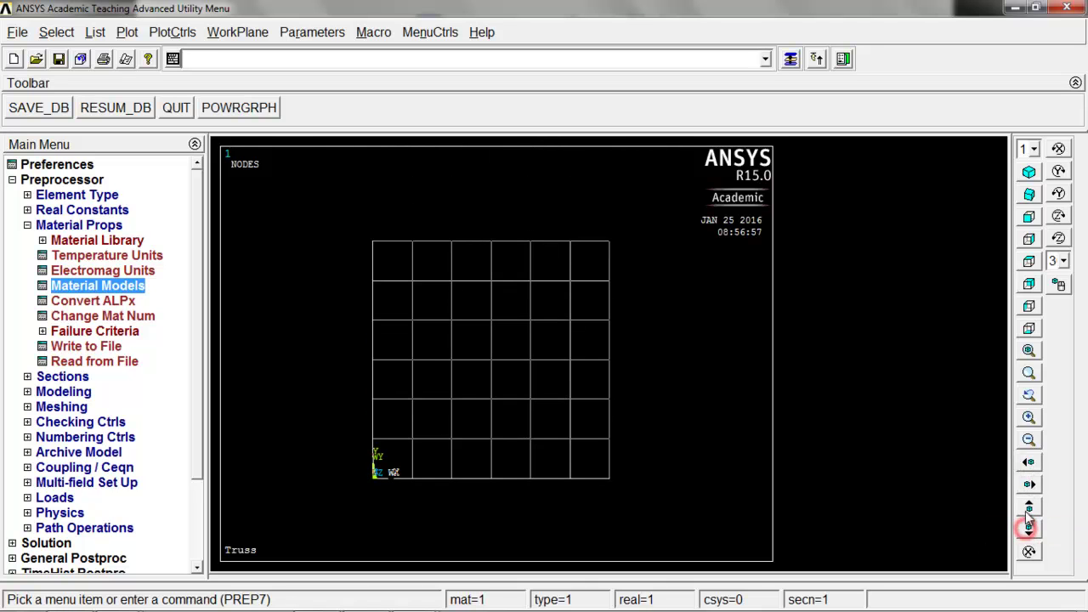
{"action": "left_click", "coordinate": [1029, 417]}
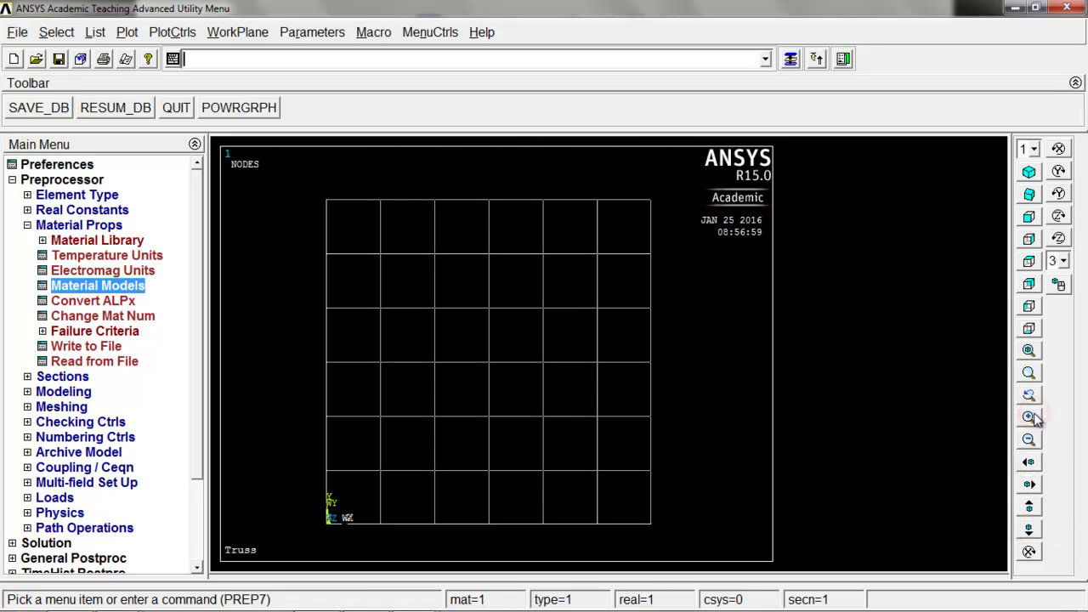
{"action": "left_click", "coordinate": [1028, 416]}
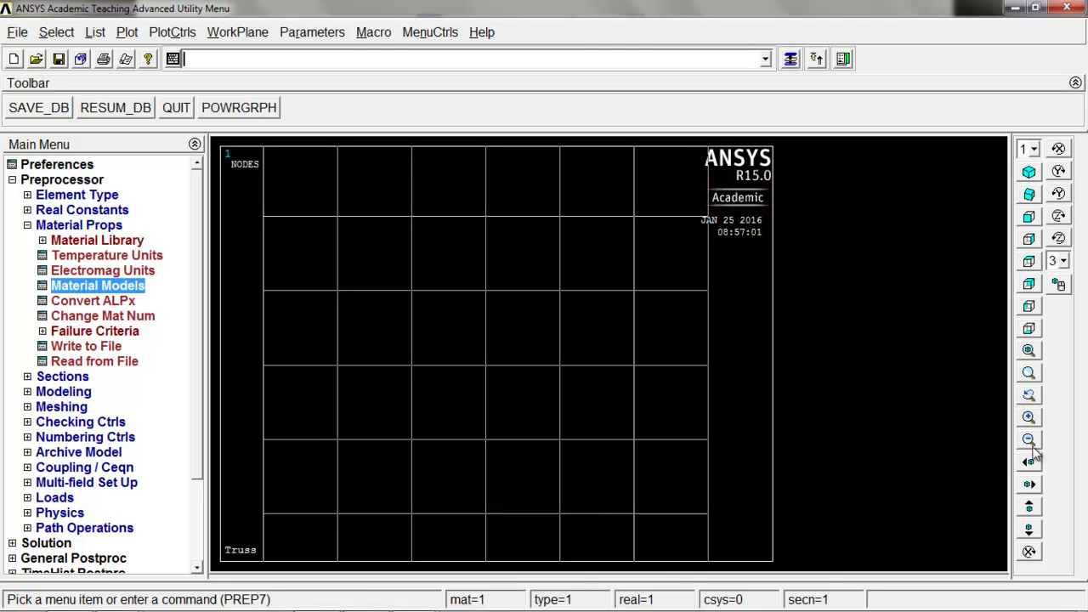
{"action": "left_click", "coordinate": [1028, 439]}
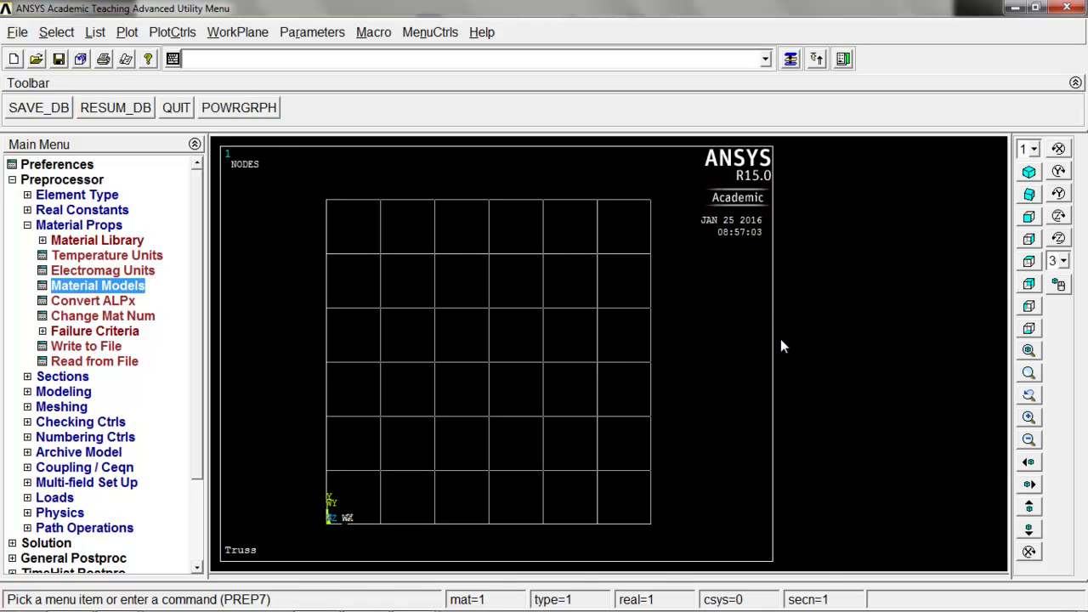
- Pick node locations on the working plane at (0,0), (36,0), (0,36), (36,36) and (72,36), in the order numbered on the Example #1 slide
{"action": "left_click", "coordinate": [68, 393]}
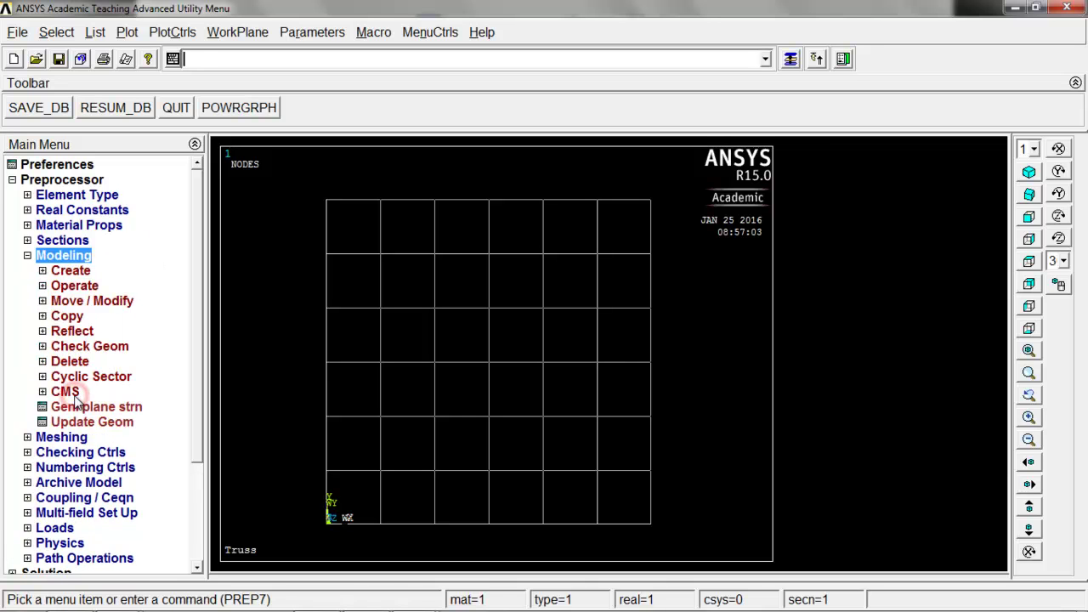
{"action": "left_click", "coordinate": [70, 271]}
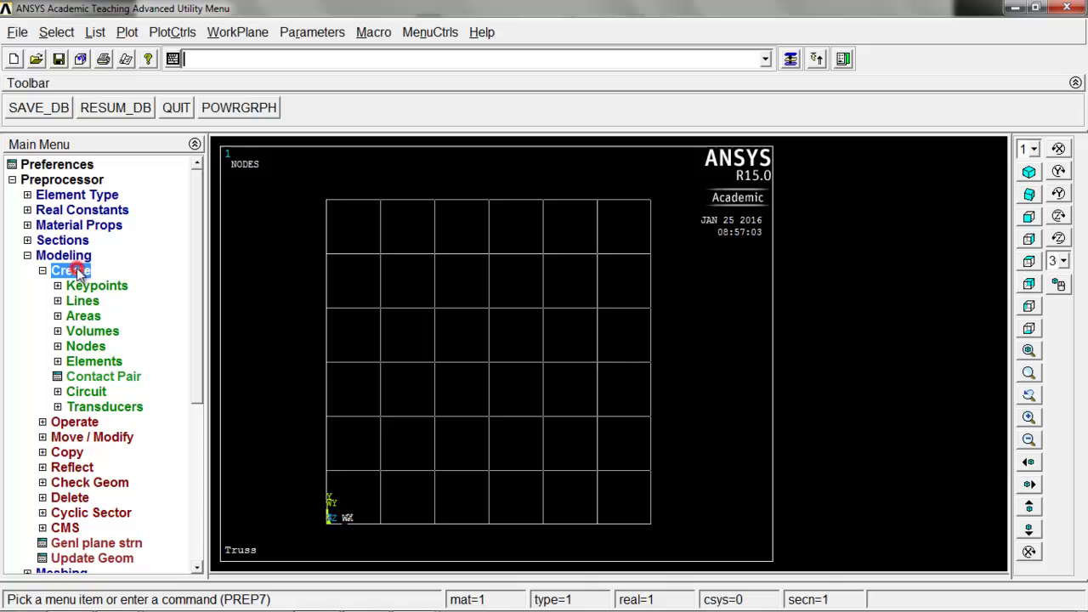
{"action": "left_click", "coordinate": [86, 347]}
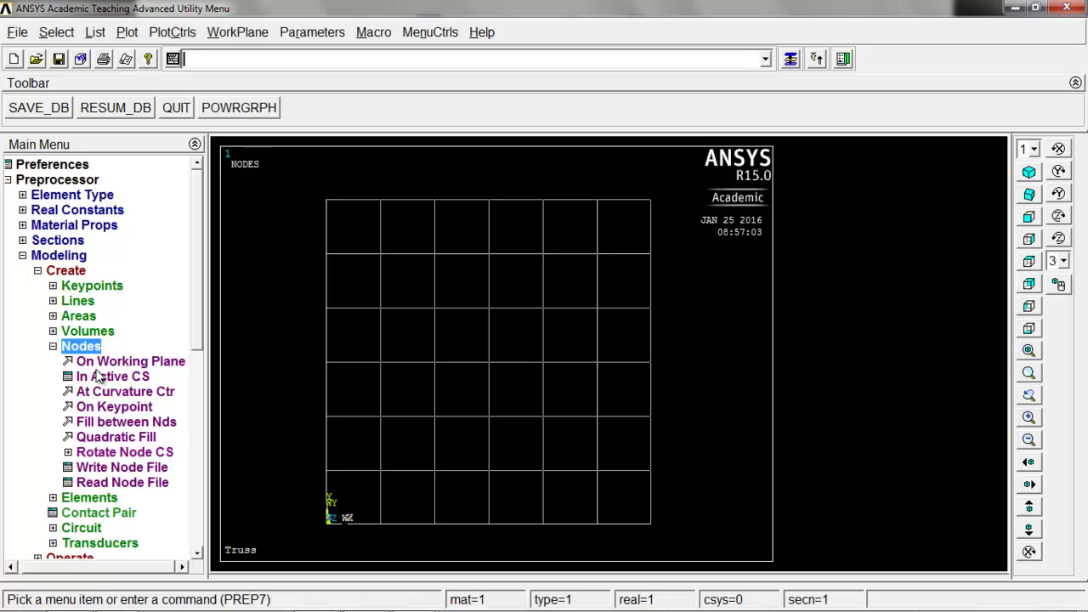
{"action": "left_click", "coordinate": [106, 362]}
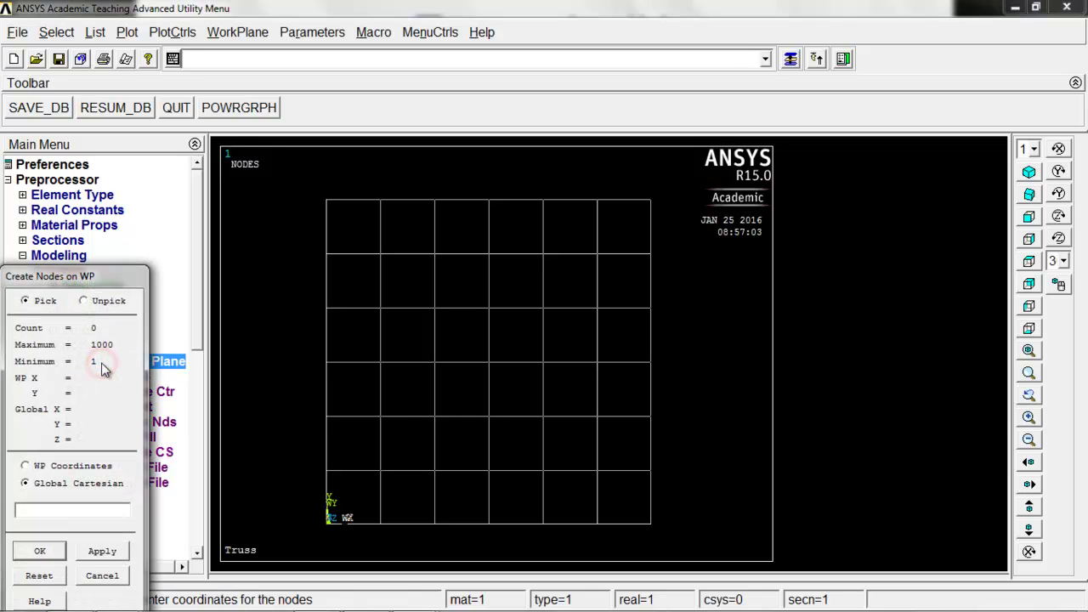
{"action": "left_click_drag", "start_coordinate": [107, 275], "coordinate": [180, 151]}
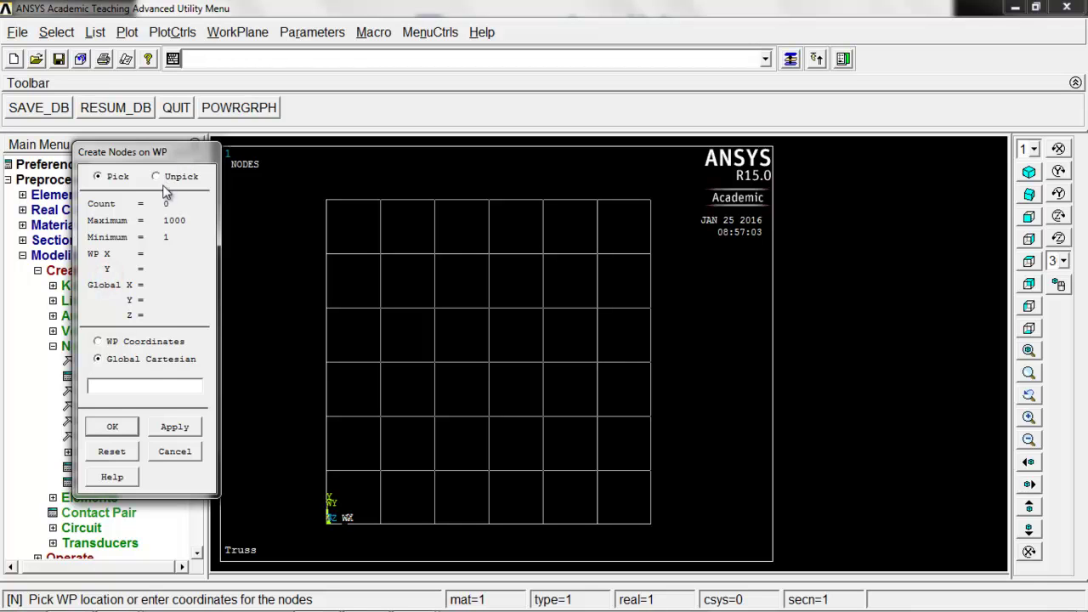
{"action": "left_click", "coordinate": [325, 524]}
{"action": "left_click", "coordinate": [488, 525]}
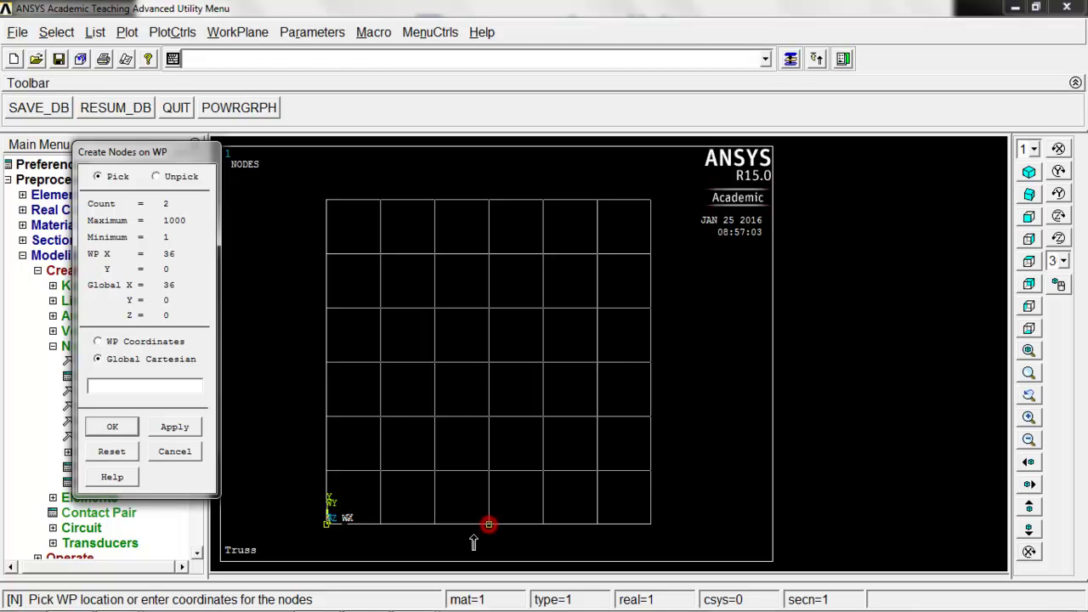
{"action": "key", "text": "alt+Tab"}
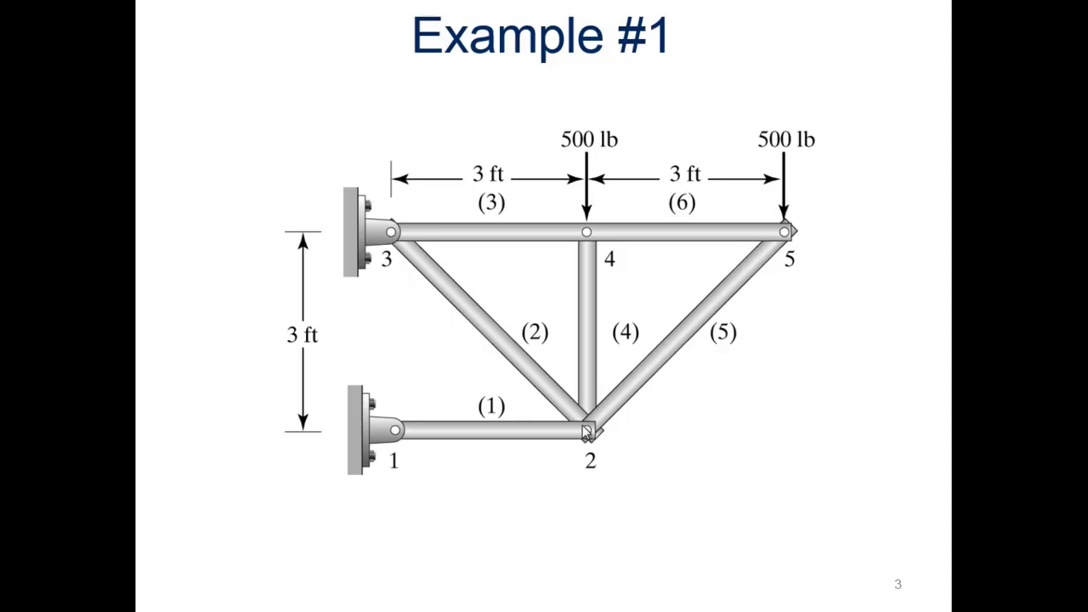
{"action": "key", "text": "alt+Tab"}
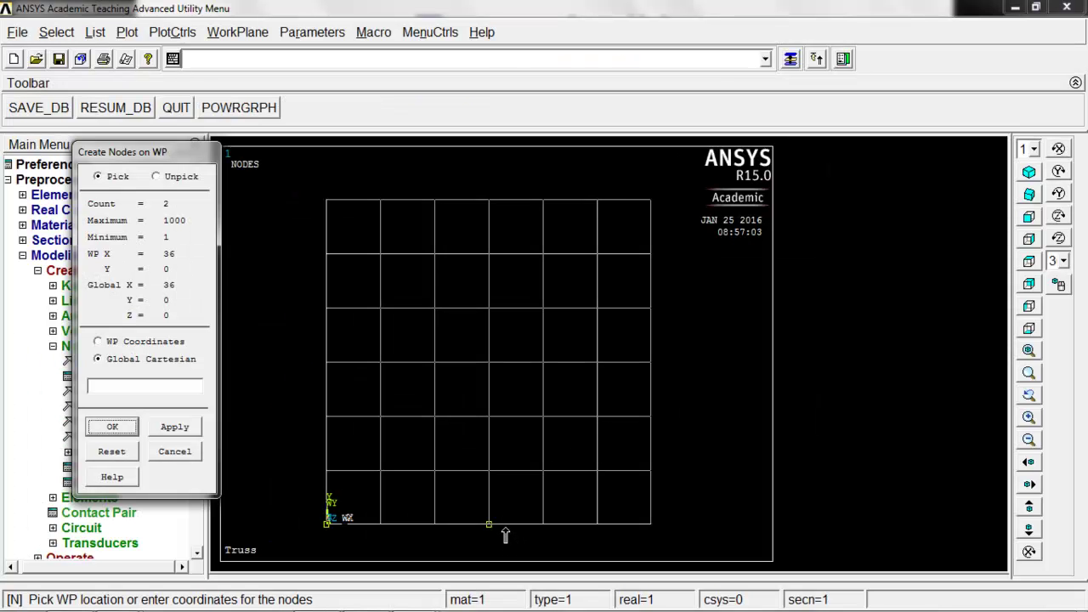
{"action": "left_click", "coordinate": [324, 365]}
{"action": "left_click", "coordinate": [489, 364]}
{"action": "left_click", "coordinate": [650, 363]}
- Pick an extra node location at (60,12) and unpick it
{"action": "left_click", "coordinate": [598, 470]}
{"action": "left_click", "coordinate": [184, 176]}
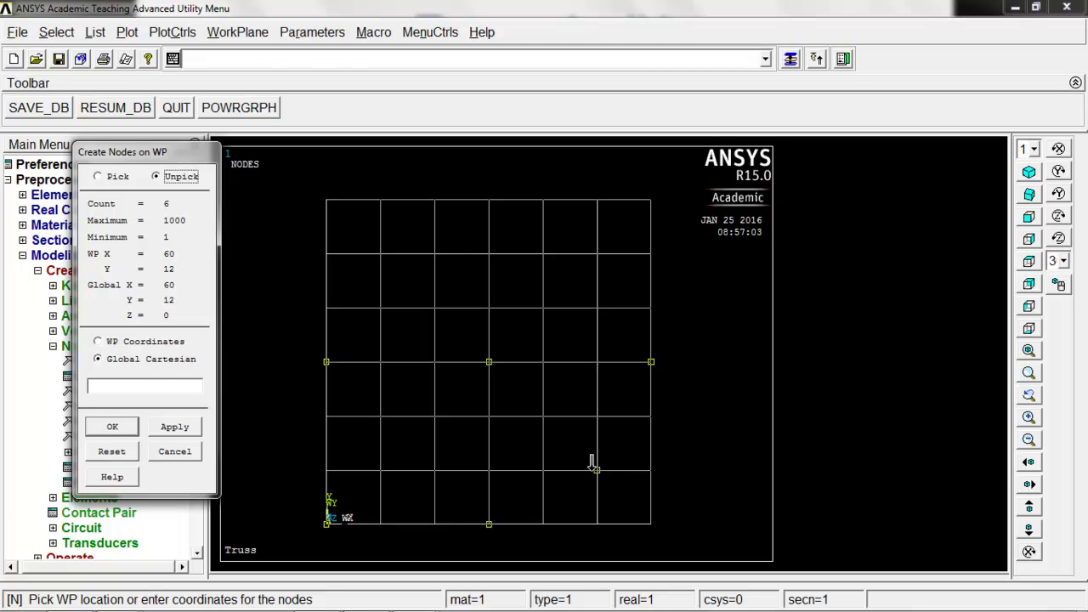
{"action": "left_click", "coordinate": [109, 177]}
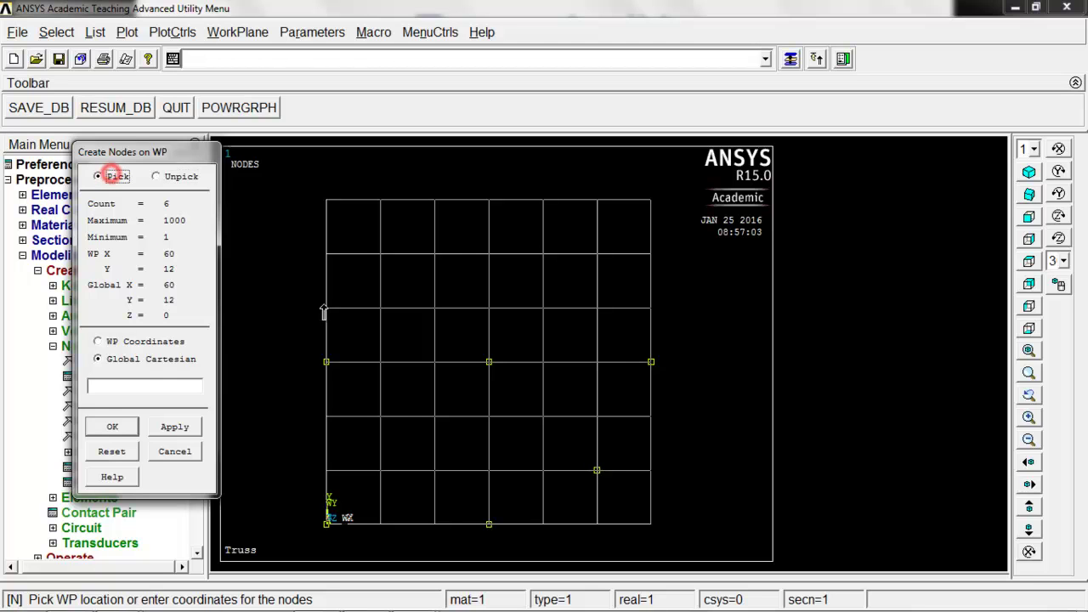
{"action": "left_click", "coordinate": [179, 175]}
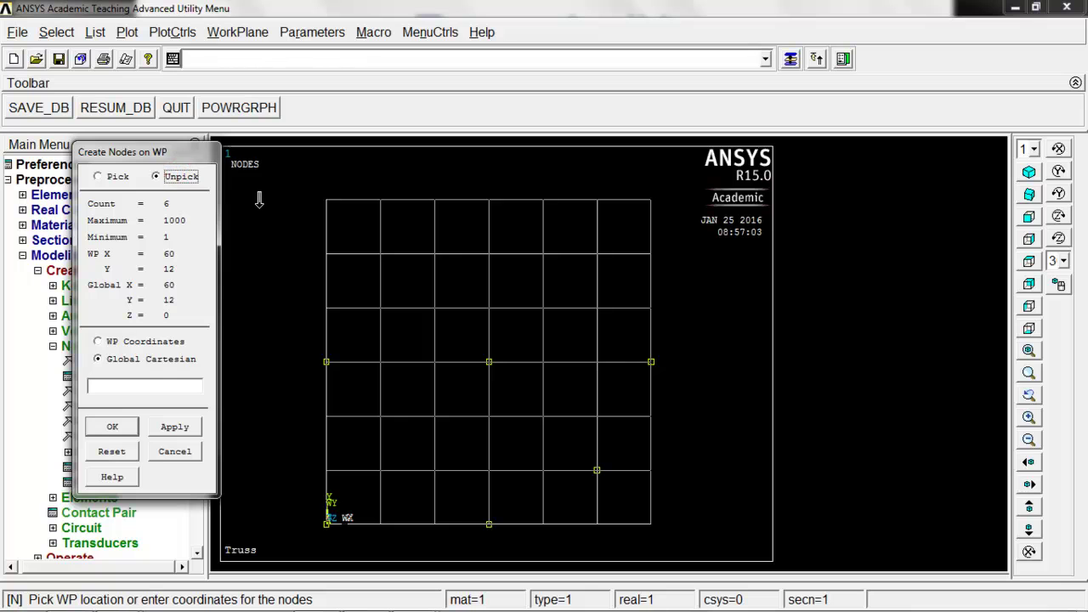
{"action": "left_click", "coordinate": [597, 469]}
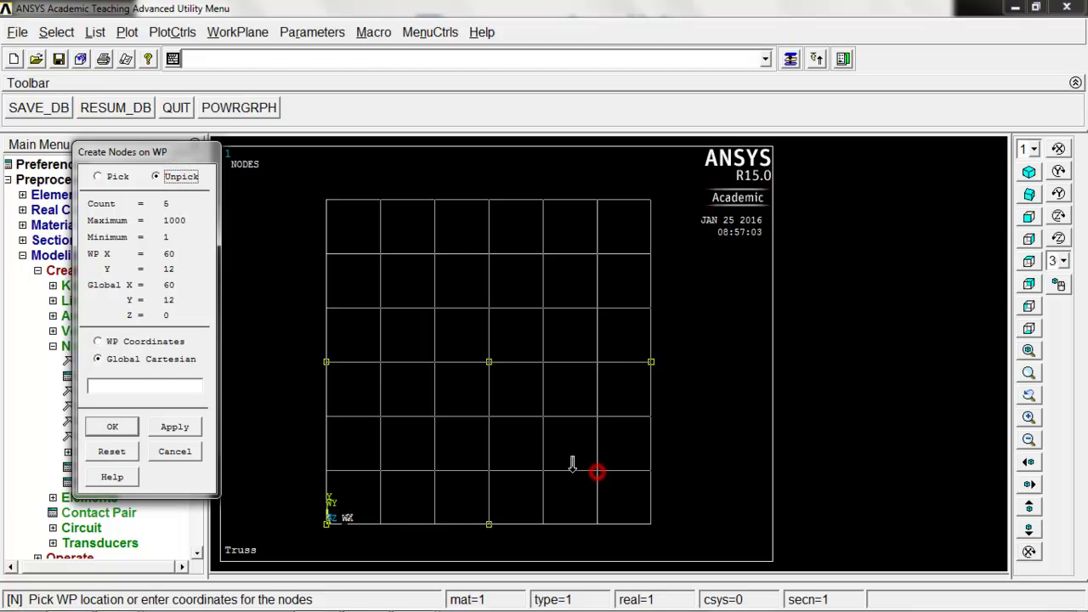
- Create the nodes at the picked locations and hide the working plane grid
{"action": "left_click", "coordinate": [112, 427]}
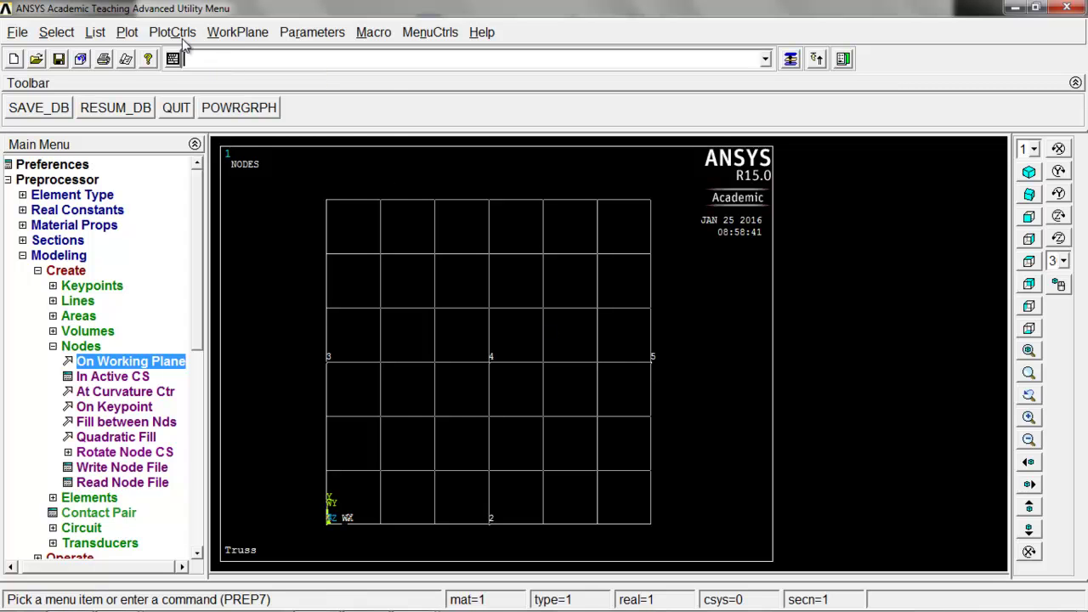
{"action": "left_click", "coordinate": [238, 31]}
{"action": "left_click", "coordinate": [244, 55]}
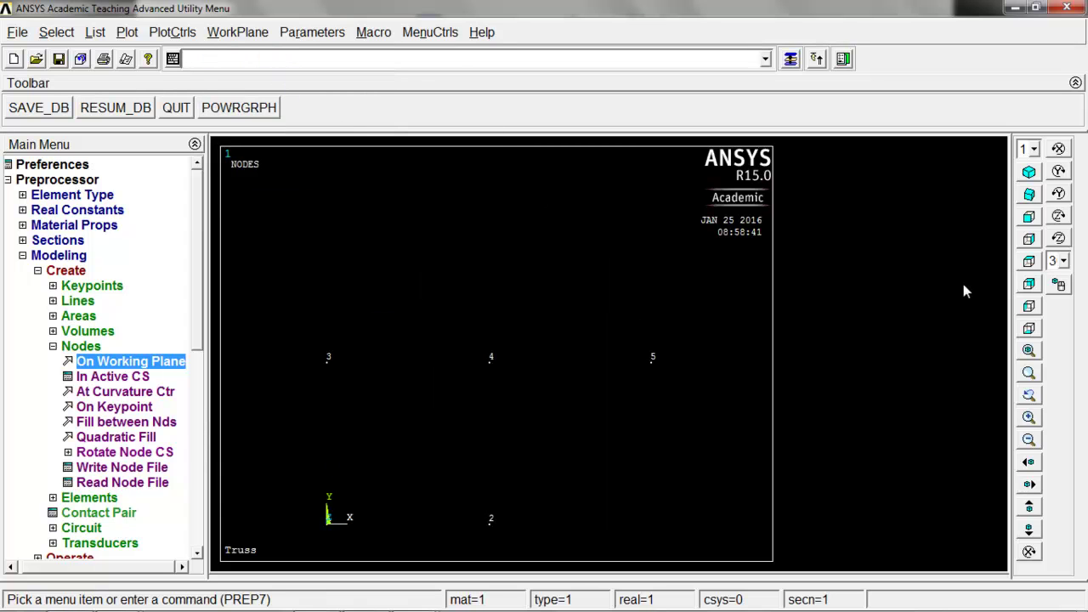
{"action": "left_click", "coordinate": [1030, 507]}
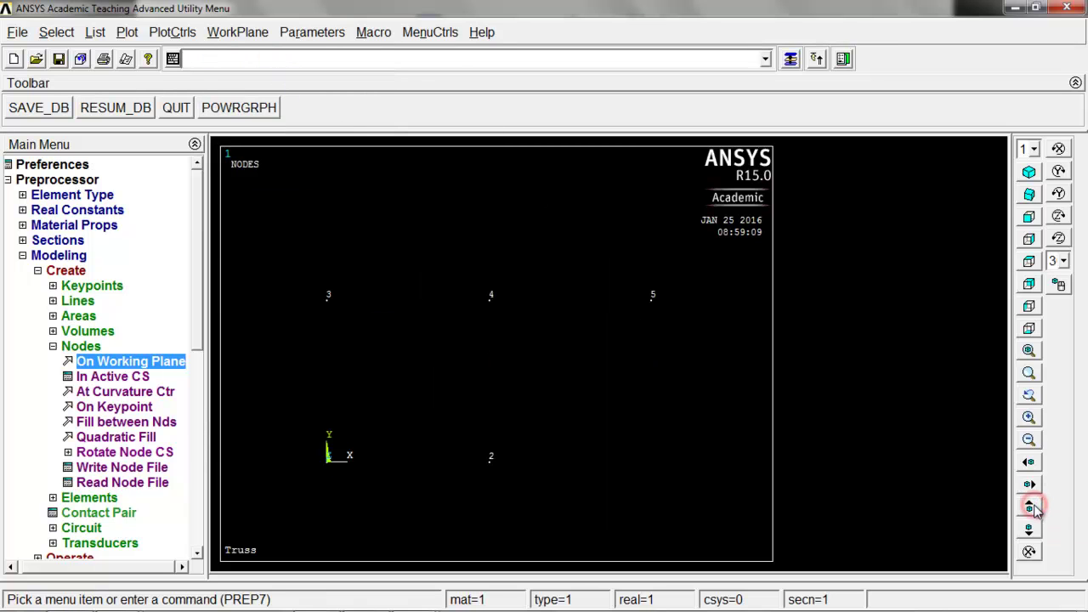
- Turn on node numbers and element numbers in the plot numbering controls and replot the model
{"action": "left_click", "coordinate": [1029, 418]}
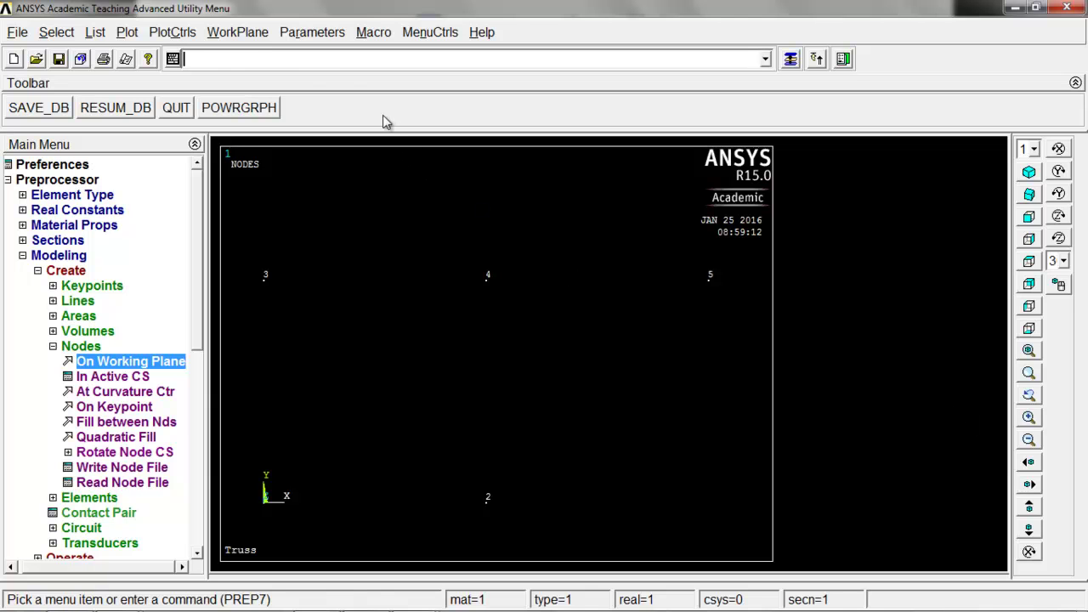
{"action": "left_click", "coordinate": [162, 32]}
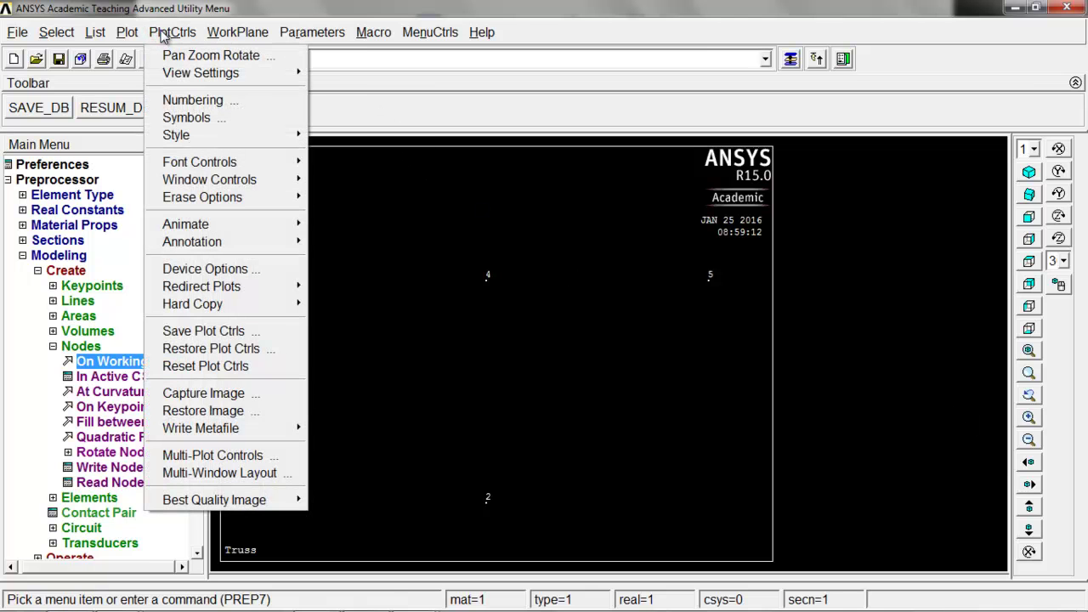
{"action": "left_click", "coordinate": [214, 102]}
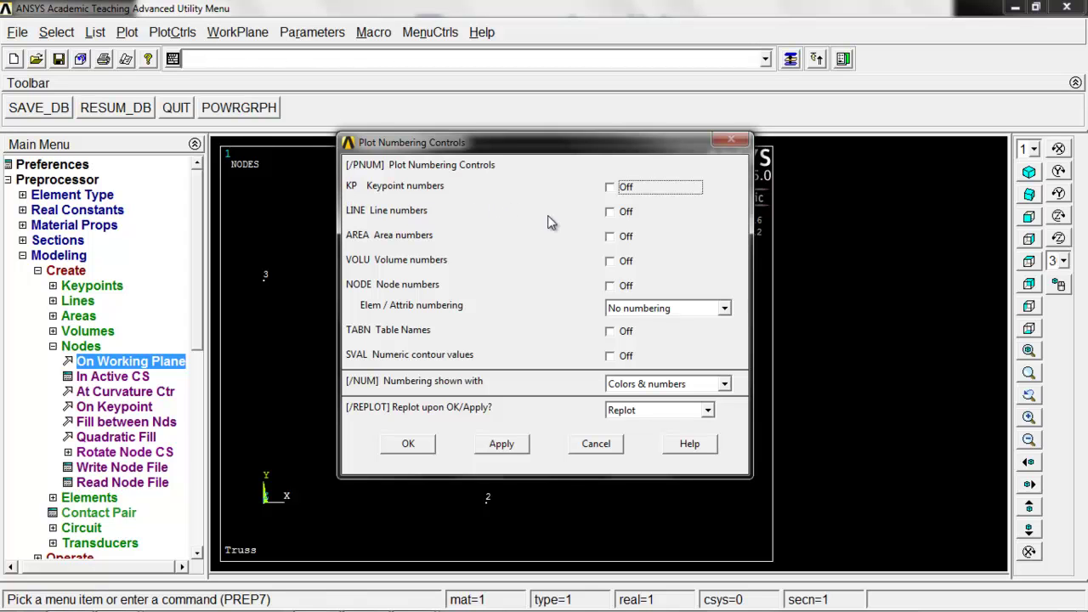
{"action": "left_click", "coordinate": [611, 287]}
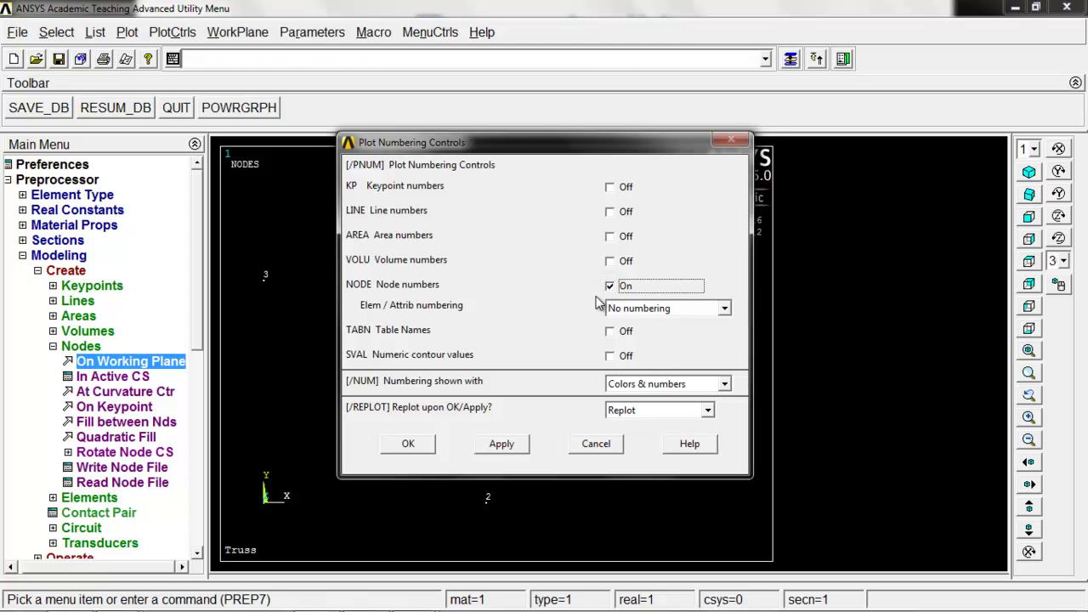
{"action": "left_click", "coordinate": [631, 313]}
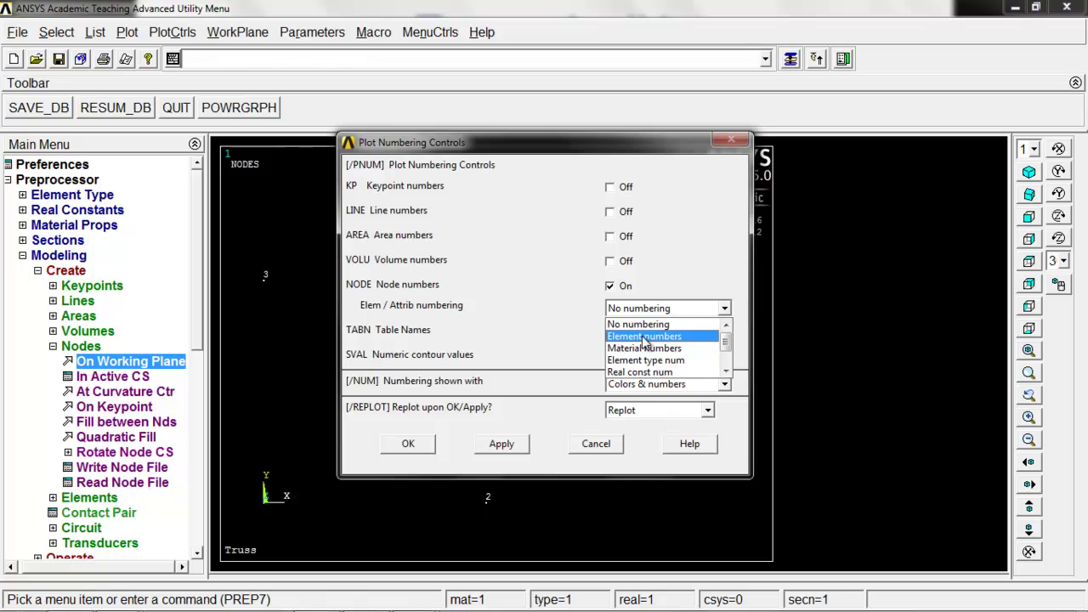
{"action": "left_click", "coordinate": [643, 336]}
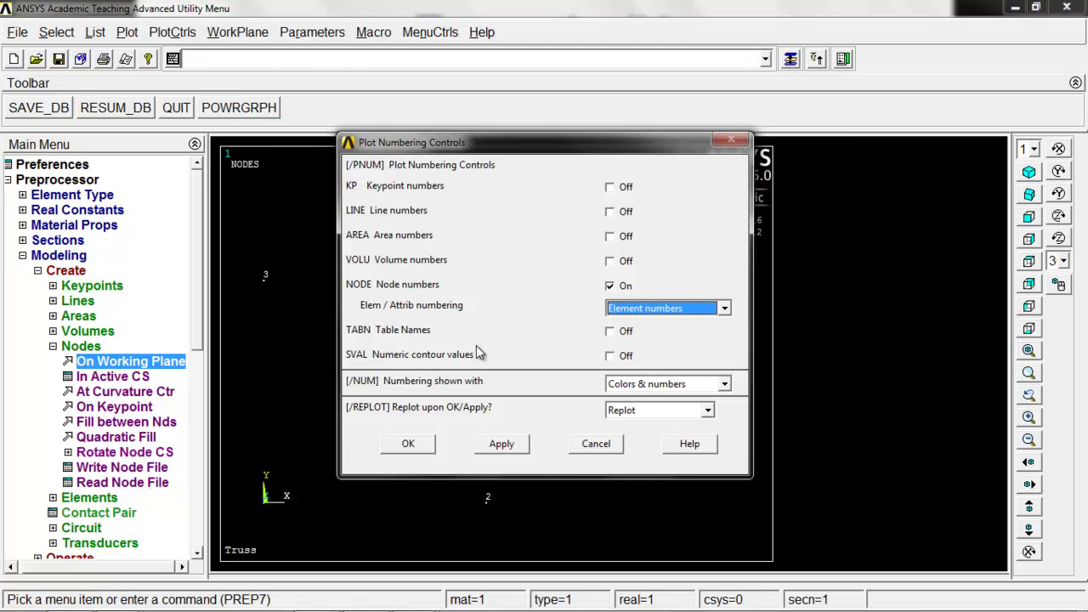
{"action": "left_click", "coordinate": [500, 444]}
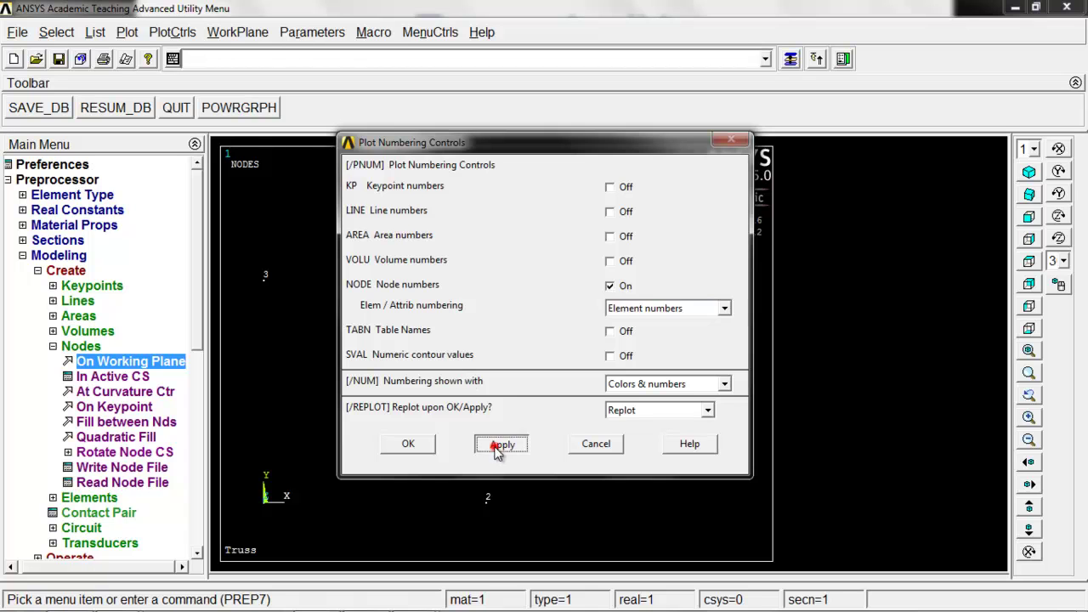
{"action": "left_click", "coordinate": [404, 445]}
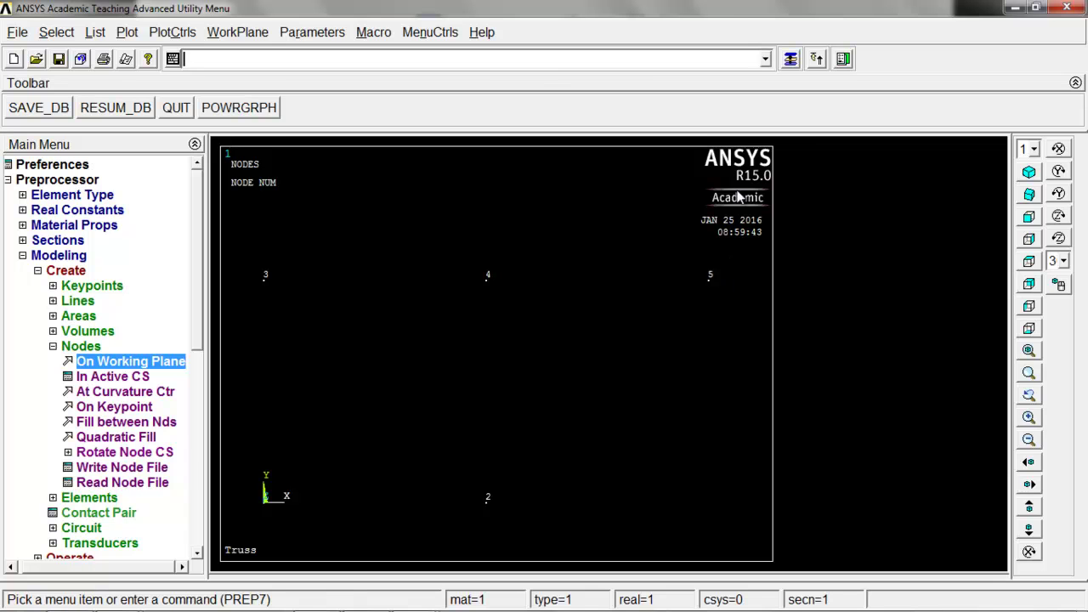
- List all nodes with coordinates only, sorted by node number, to check their locations, and close the listing
{"action": "left_click", "coordinate": [95, 33]}
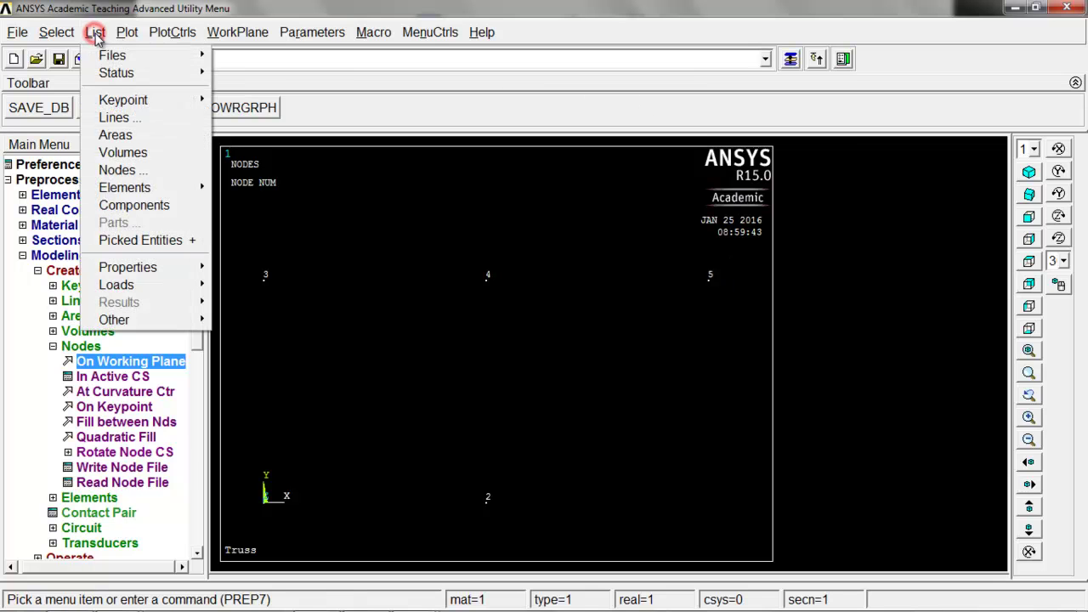
{"action": "left_click", "coordinate": [119, 170]}
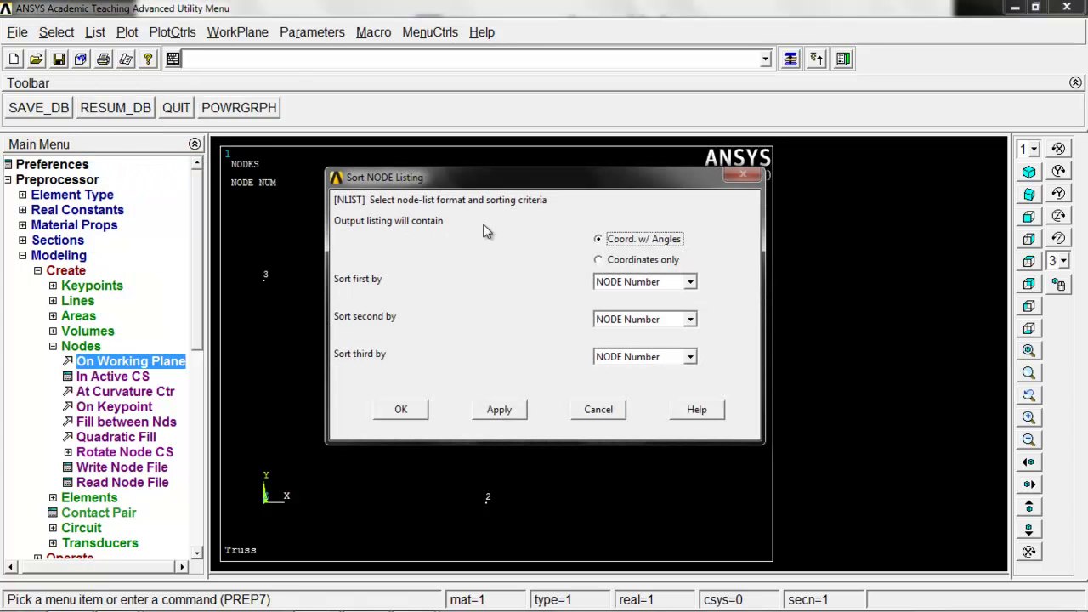
{"action": "left_click", "coordinate": [608, 259]}
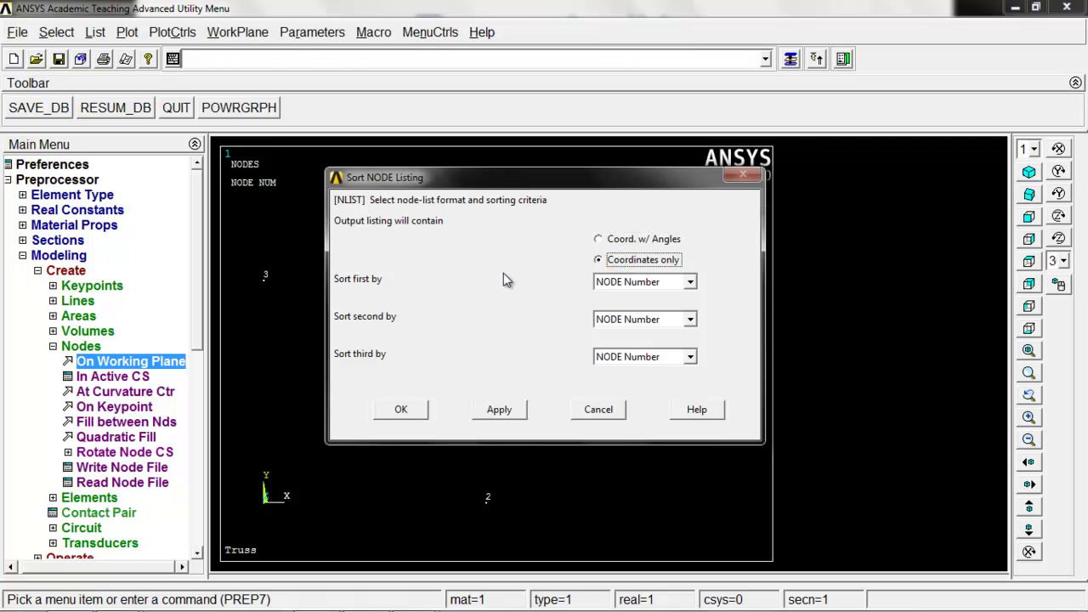
{"action": "left_click", "coordinate": [403, 410]}
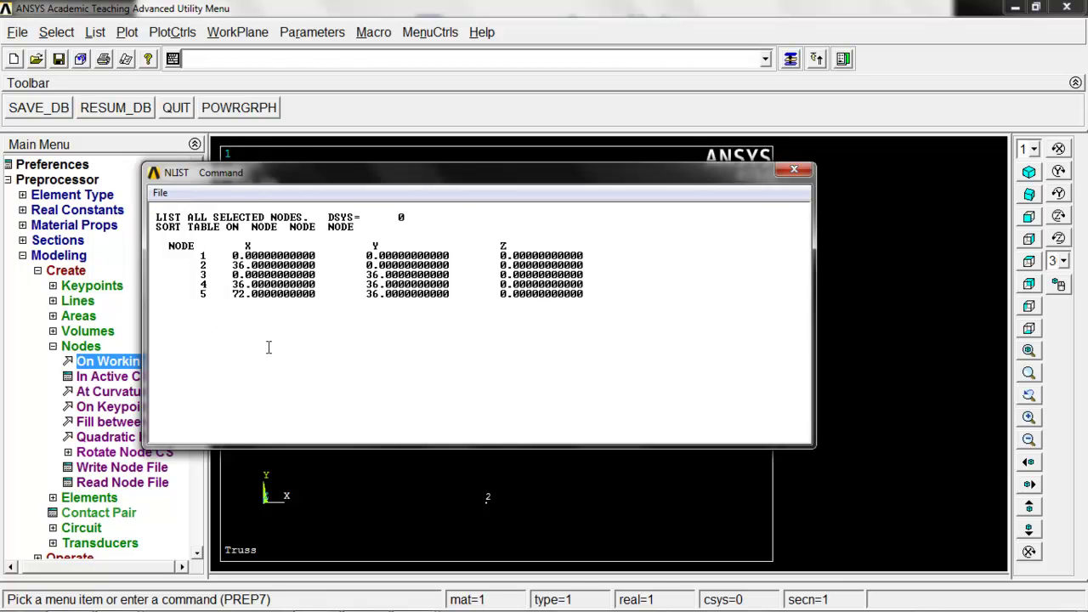
{"action": "left_click", "coordinate": [794, 171]}
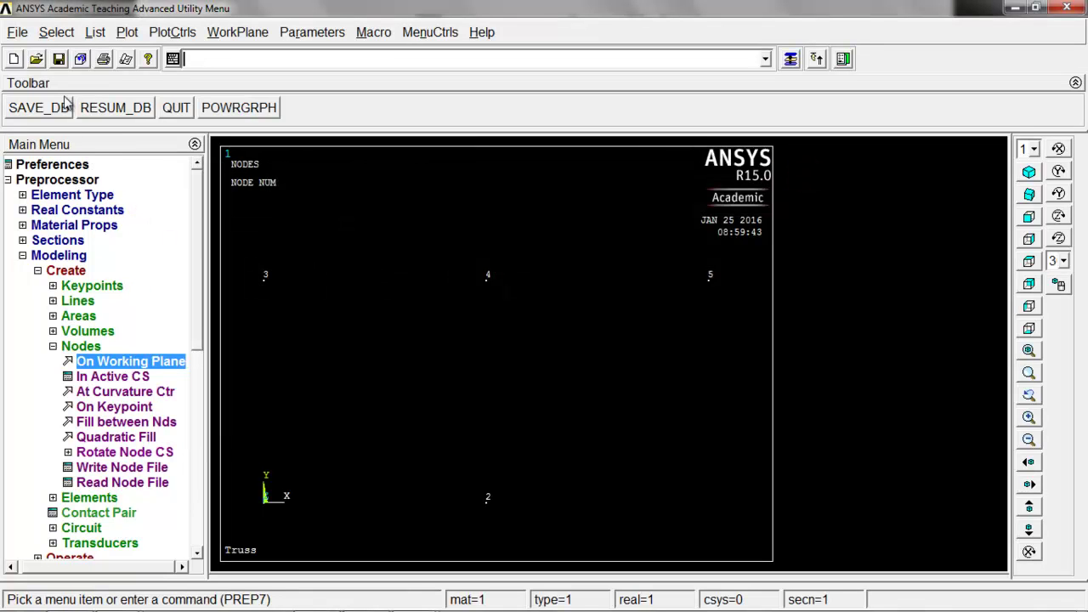
- Save the database and create an auto-numbered element through nodes 1 and 2
{"action": "left_click", "coordinate": [48, 116]}
{"action": "left_click", "coordinate": [104, 499]}
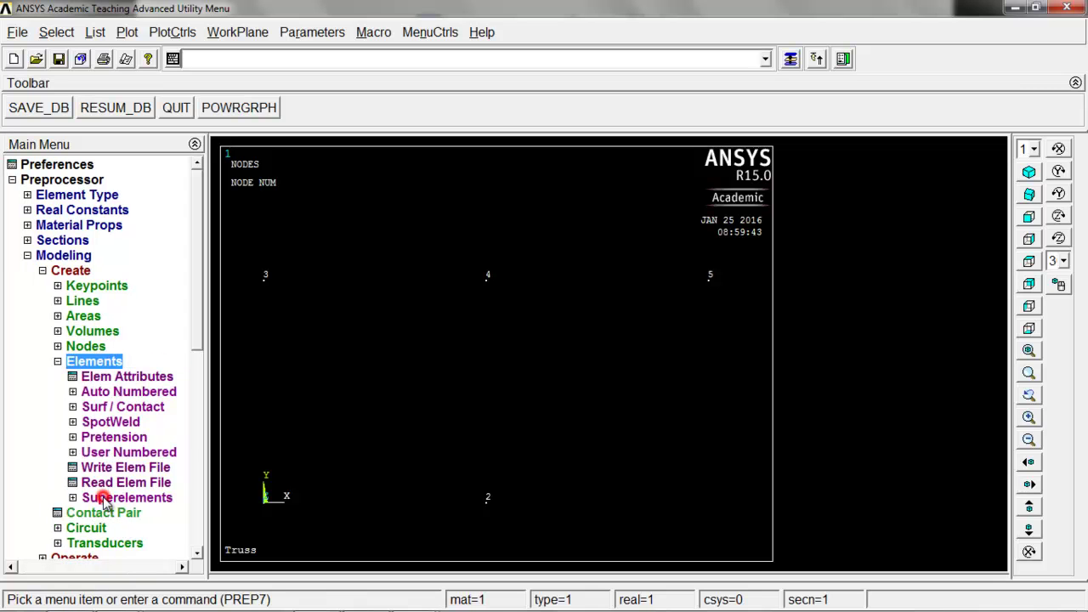
{"action": "left_click", "coordinate": [118, 393]}
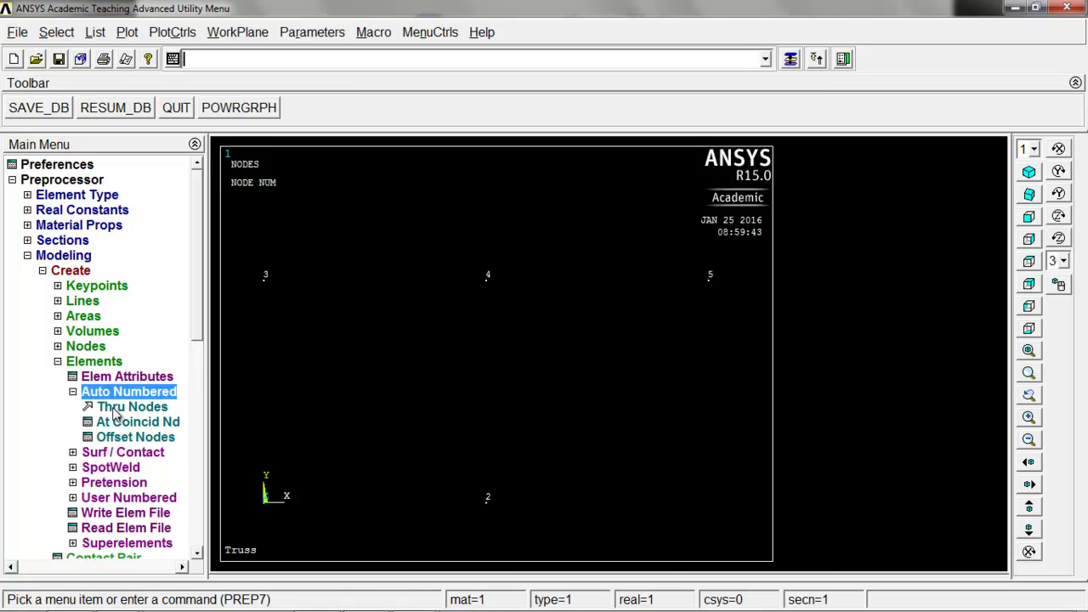
{"action": "left_click", "coordinate": [116, 407]}
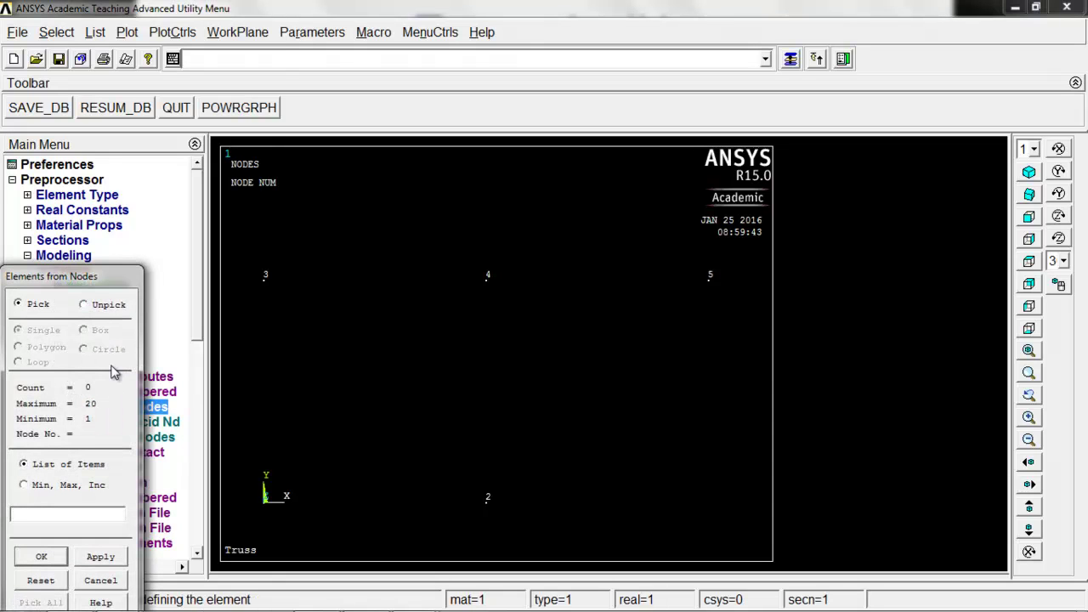
{"action": "left_click_drag", "start_coordinate": [104, 274], "coordinate": [164, 127]}
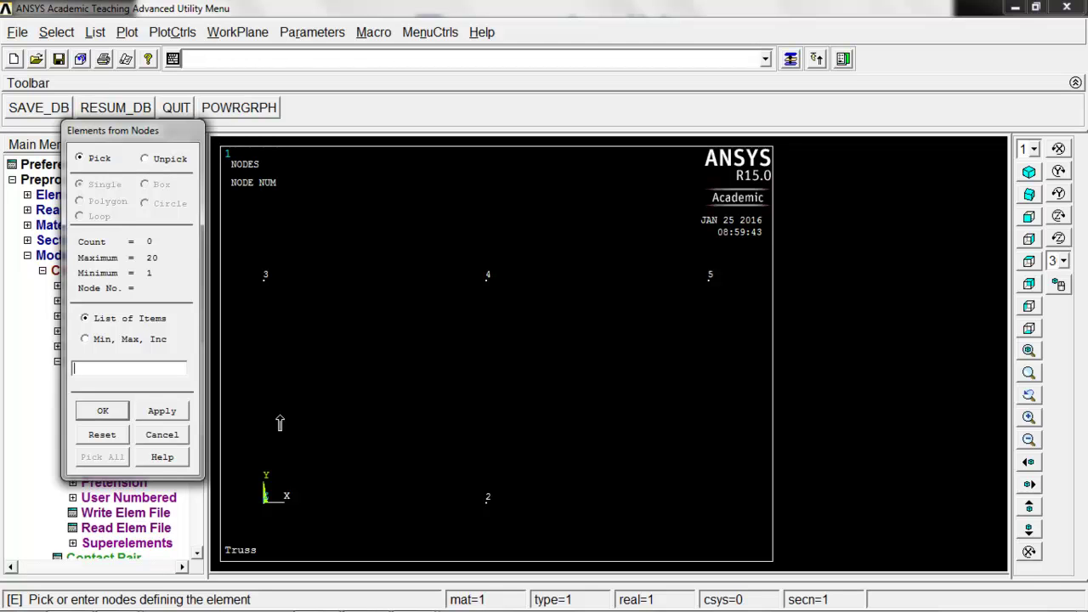
{"action": "left_click", "coordinate": [262, 505]}
{"action": "left_click", "coordinate": [486, 503]}
{"action": "left_click", "coordinate": [170, 412]}
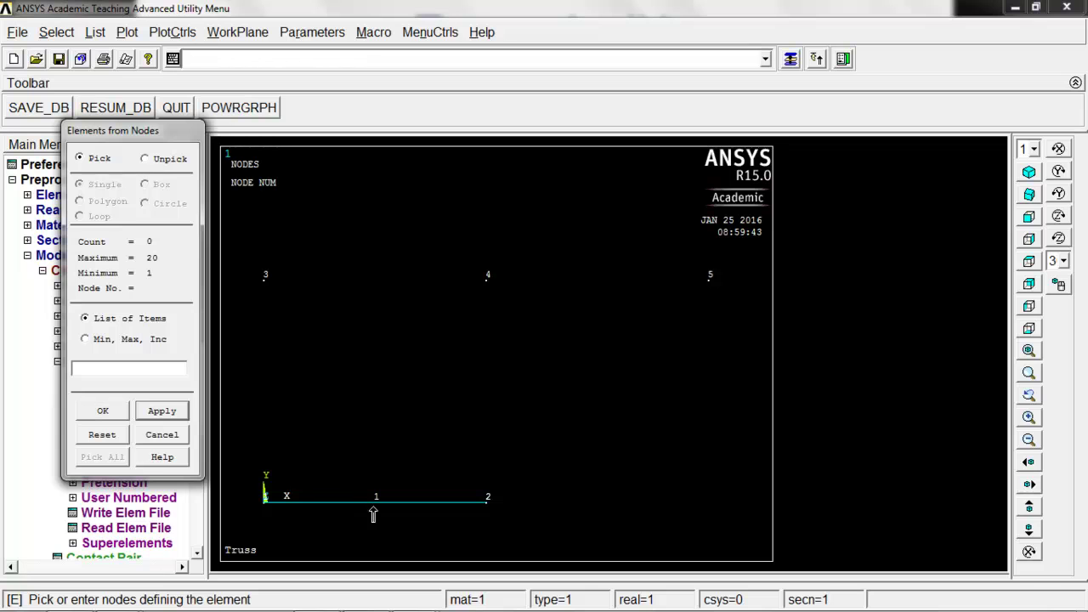
- Create truss elements from node 2 to node 3 and from node 3 to node 4
{"action": "left_click", "coordinate": [486, 504]}
{"action": "left_click", "coordinate": [263, 282]}
{"action": "middle_click", "coordinate": [298, 375]}
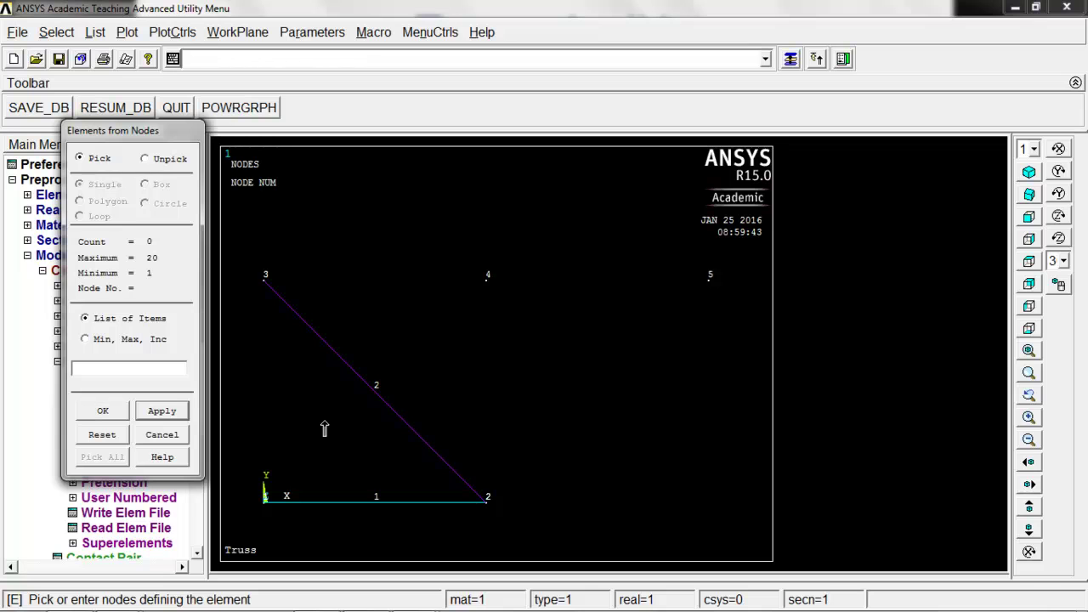
{"action": "left_click", "coordinate": [266, 284]}
{"action": "left_click", "coordinate": [483, 282]}
{"action": "middle_click", "coordinate": [499, 315]}
- Create truss elements from node 2 to node 4 and from node 2 to node 5
{"action": "left_click", "coordinate": [477, 498]}
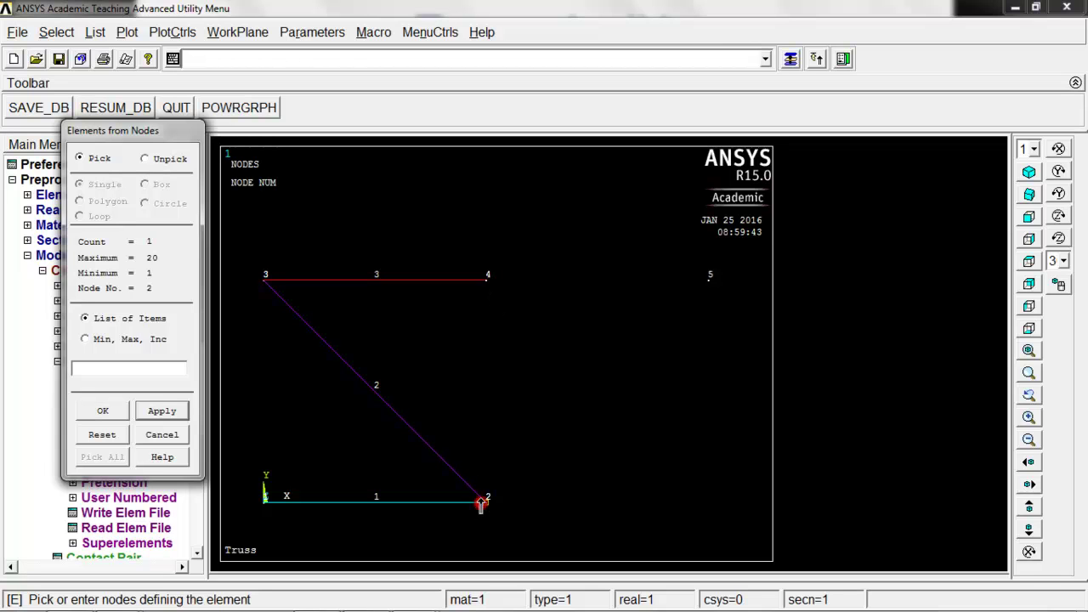
{"action": "left_click", "coordinate": [487, 277]}
{"action": "middle_click", "coordinate": [530, 368]}
{"action": "left_click", "coordinate": [486, 502]}
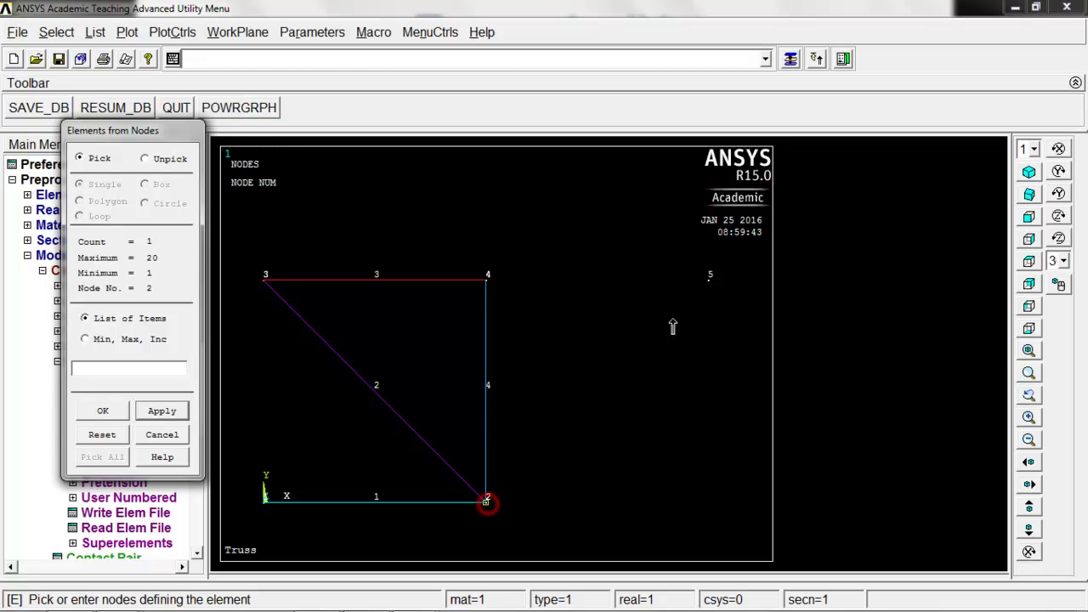
{"action": "left_click", "coordinate": [708, 280]}
{"action": "middle_click", "coordinate": [669, 365]}
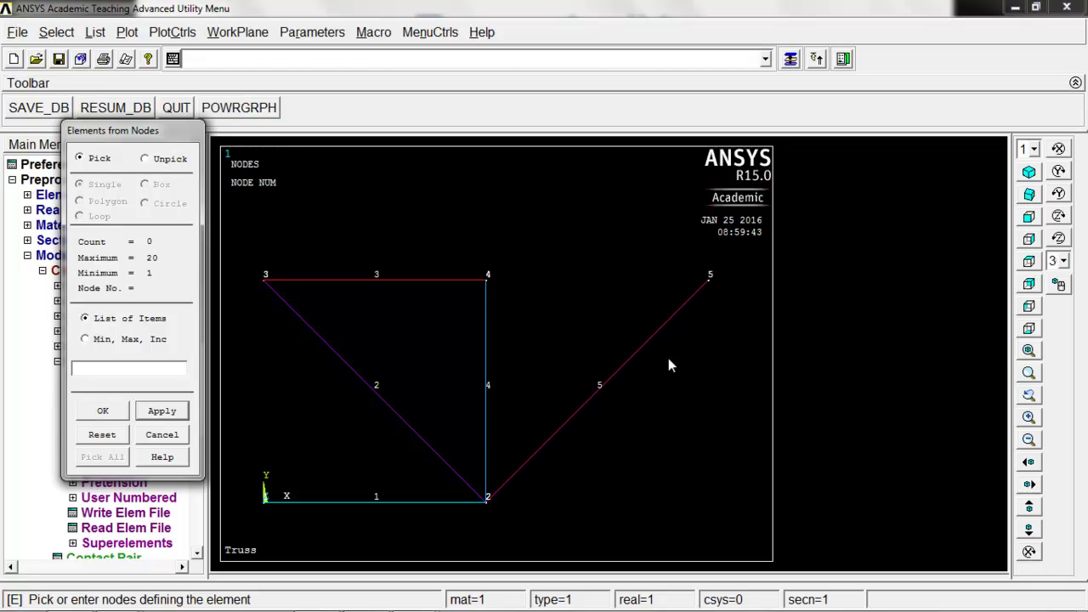
- Create the last truss element from node 4 to node 5, finish element creation and save the database
{"action": "left_click", "coordinate": [488, 281]}
{"action": "left_click", "coordinate": [709, 282]}
{"action": "middle_click", "coordinate": [712, 340]}
{"action": "left_click", "coordinate": [102, 411]}
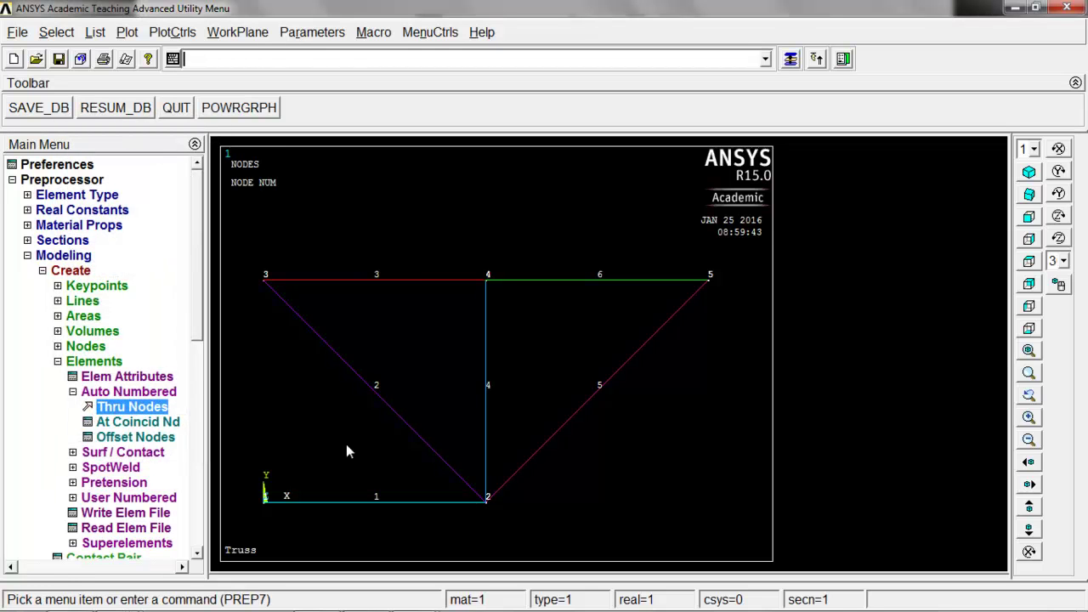
{"action": "left_click", "coordinate": [62, 111]}
- Switch from preprocessing to the Solution phase of the analysis
{"action": "left_click", "coordinate": [27, 255]}
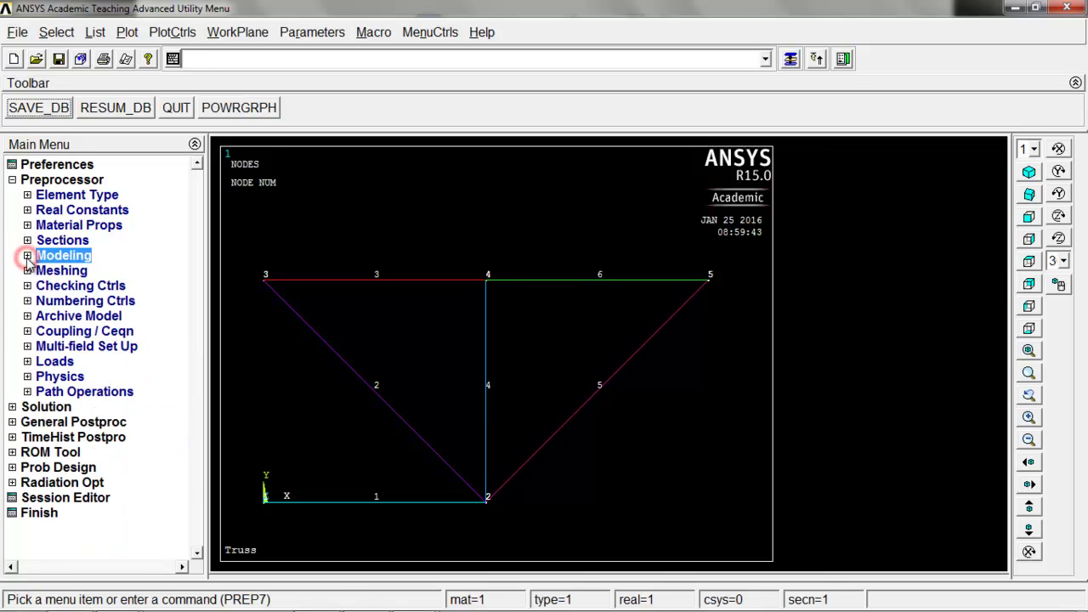
{"action": "left_click", "coordinate": [28, 361]}
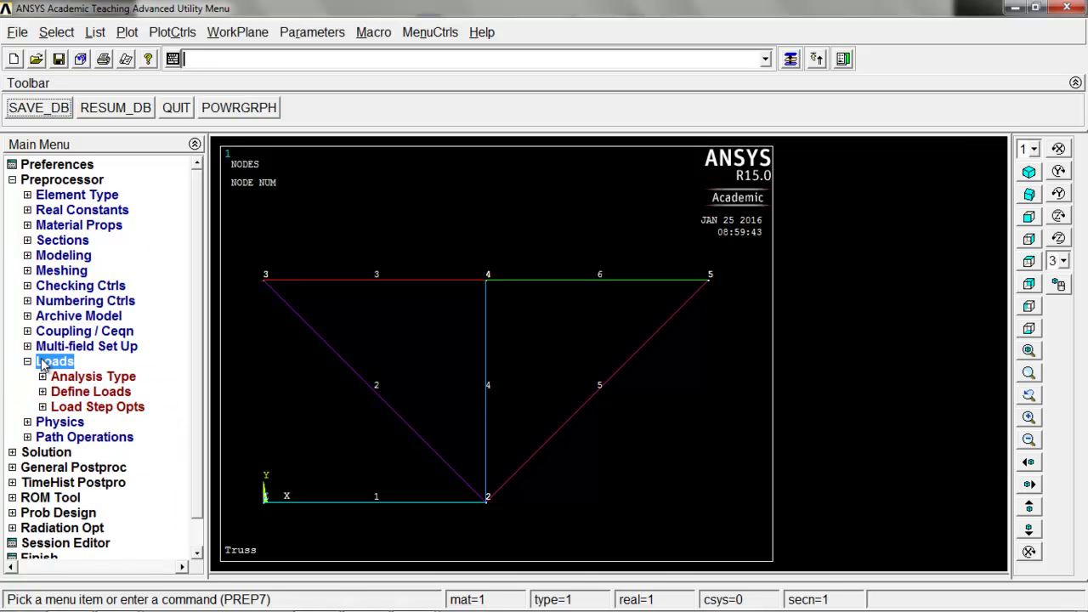
{"action": "left_click", "coordinate": [44, 362]}
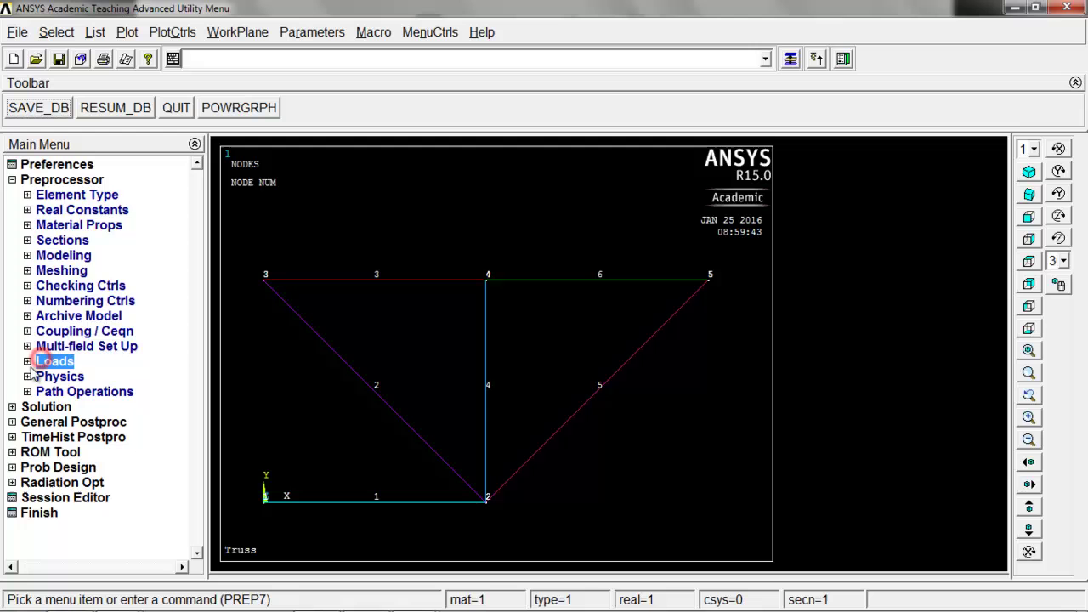
{"action": "left_click", "coordinate": [12, 407]}
- Apply a structural displacement constraint on nodes 1 and 3, fixing All DOF with a constant value of 0
{"action": "left_click", "coordinate": [79, 226]}
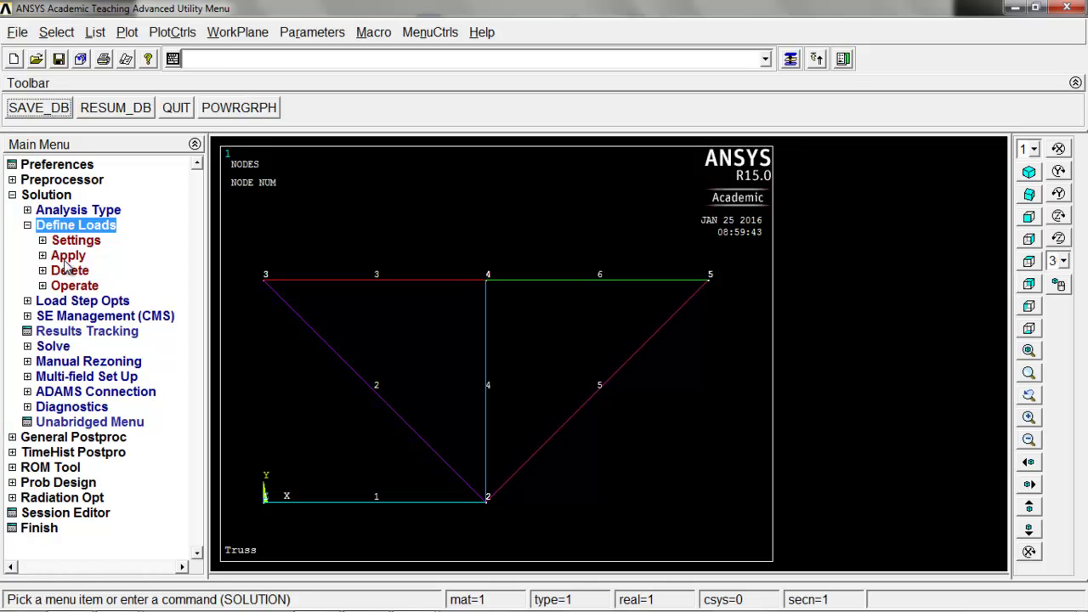
{"action": "left_click", "coordinate": [68, 256]}
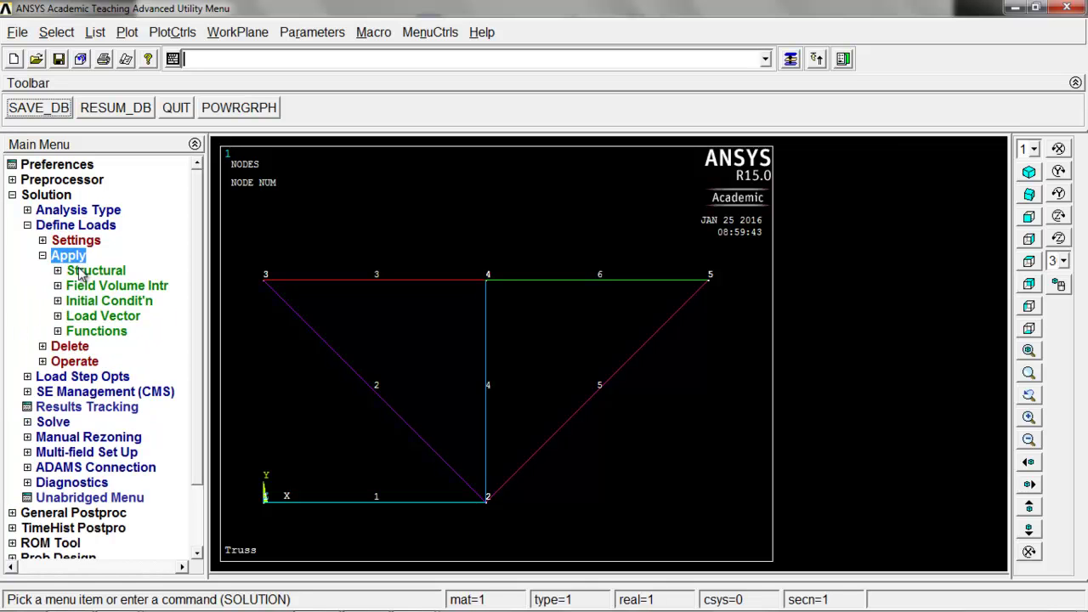
{"action": "left_click", "coordinate": [82, 273]}
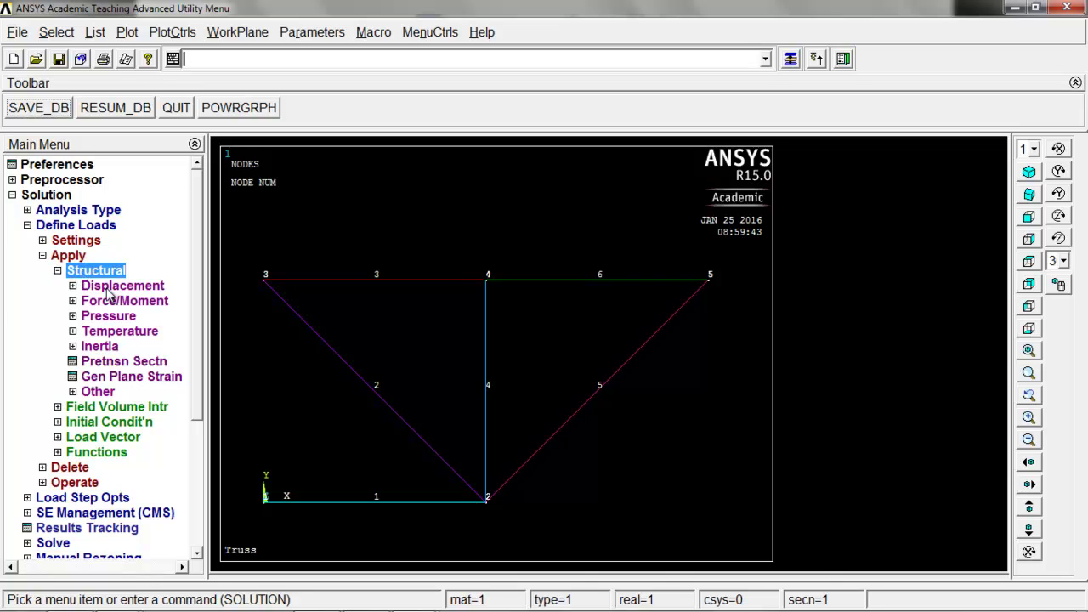
{"action": "left_click", "coordinate": [108, 289]}
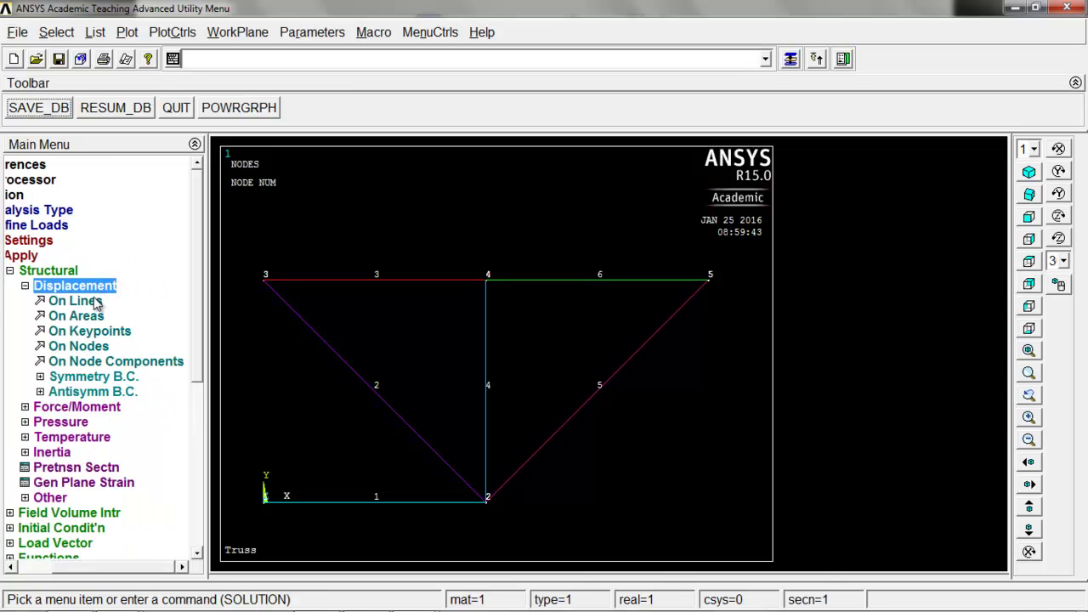
{"action": "left_click", "coordinate": [72, 349]}
{"action": "left_click_drag", "start_coordinate": [81, 206], "coordinate": [153, 187]}
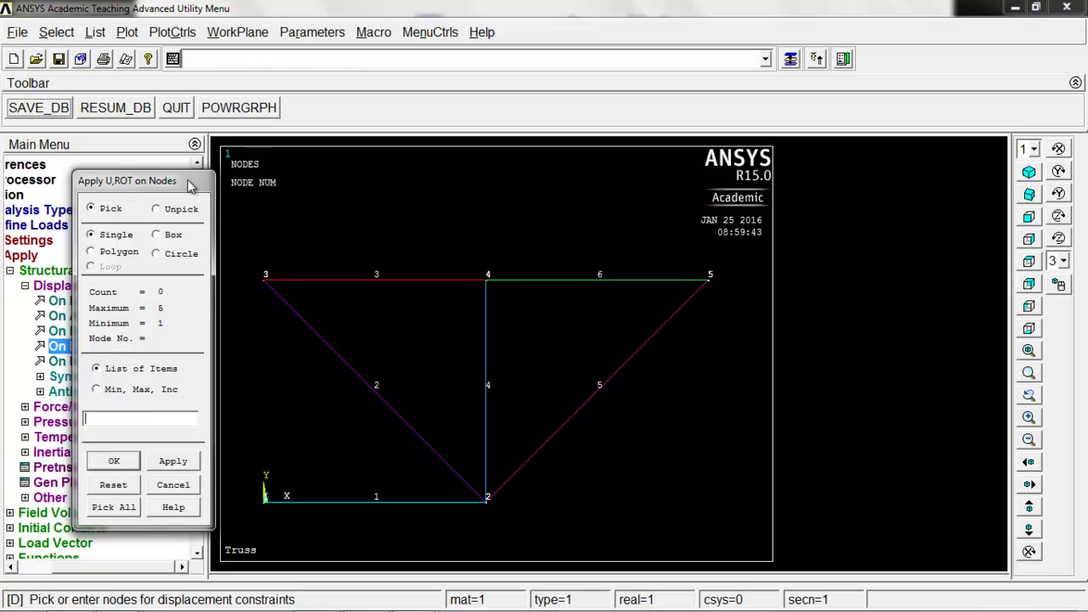
{"action": "left_click", "coordinate": [316, 510]}
{"action": "left_click", "coordinate": [265, 284]}
{"action": "middle_click", "coordinate": [287, 394]}
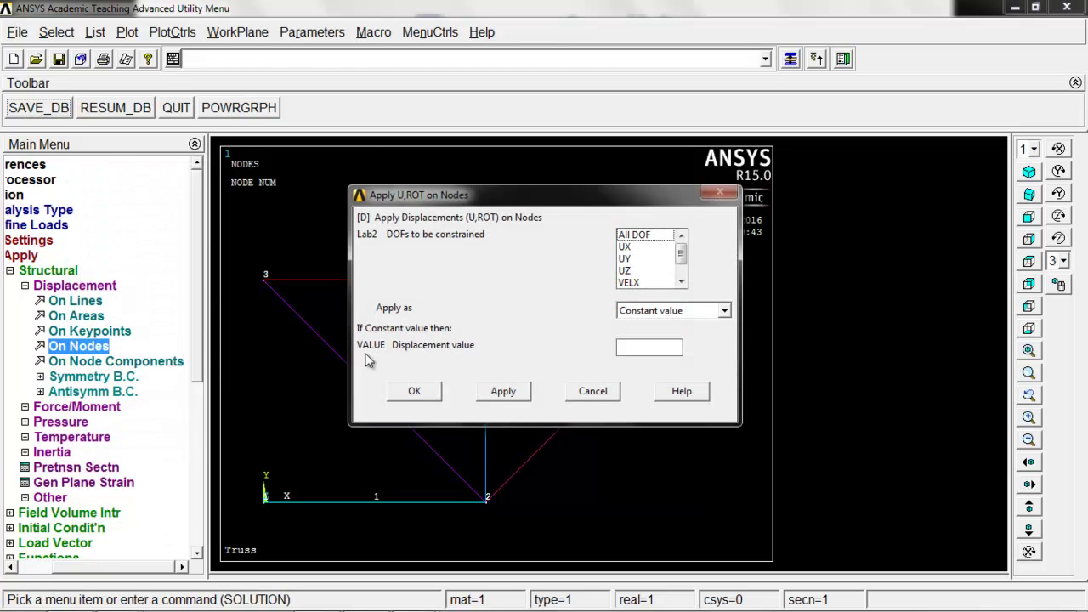
{"action": "left_click", "coordinate": [639, 236]}
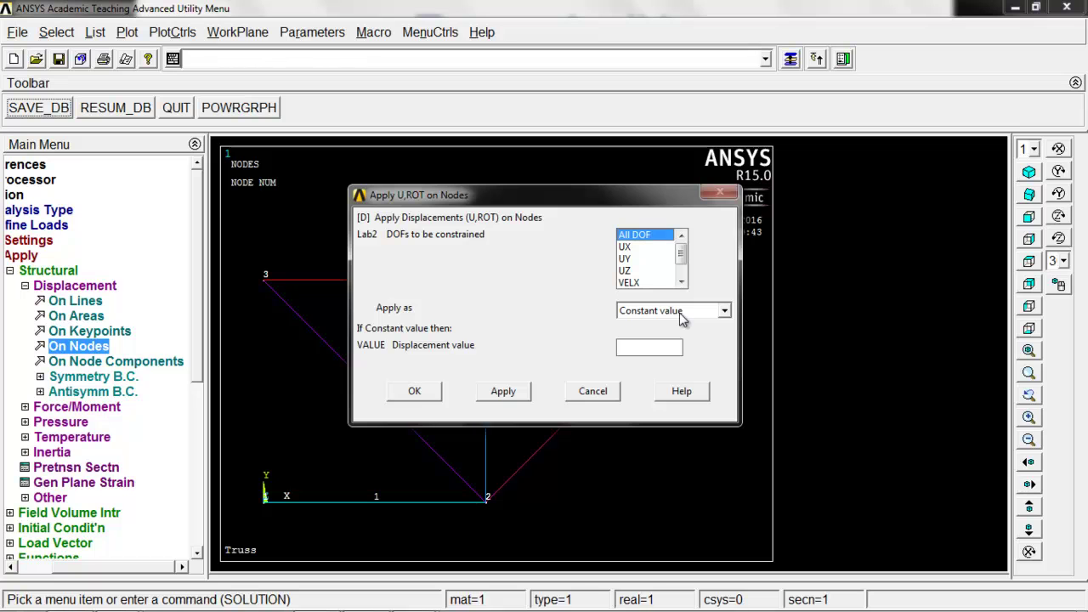
{"action": "left_click", "coordinate": [647, 346]}
{"action": "type", "text": "0"}
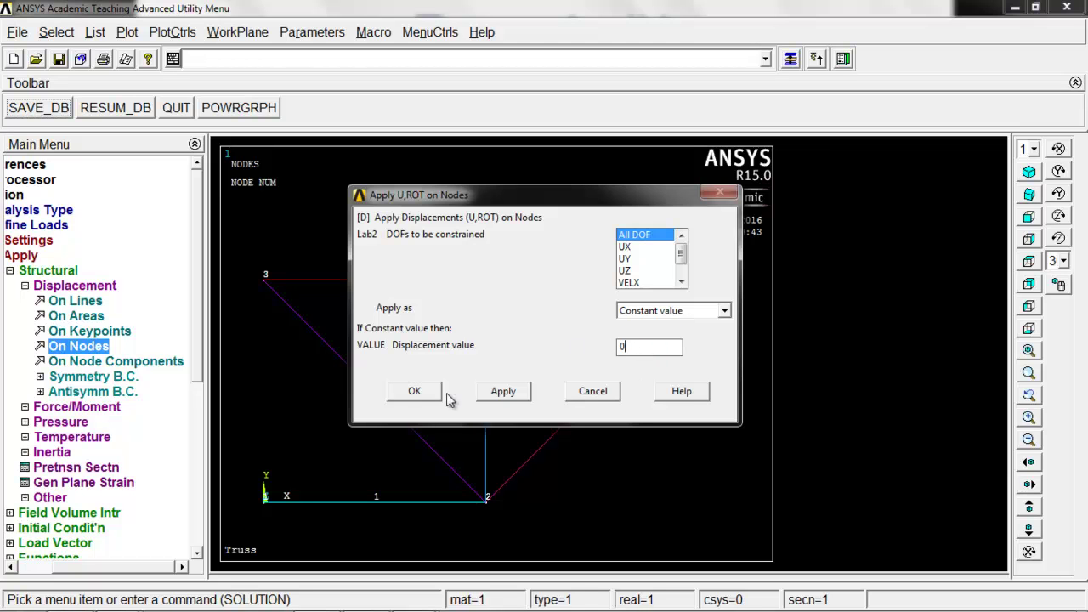
{"action": "left_click", "coordinate": [409, 400]}
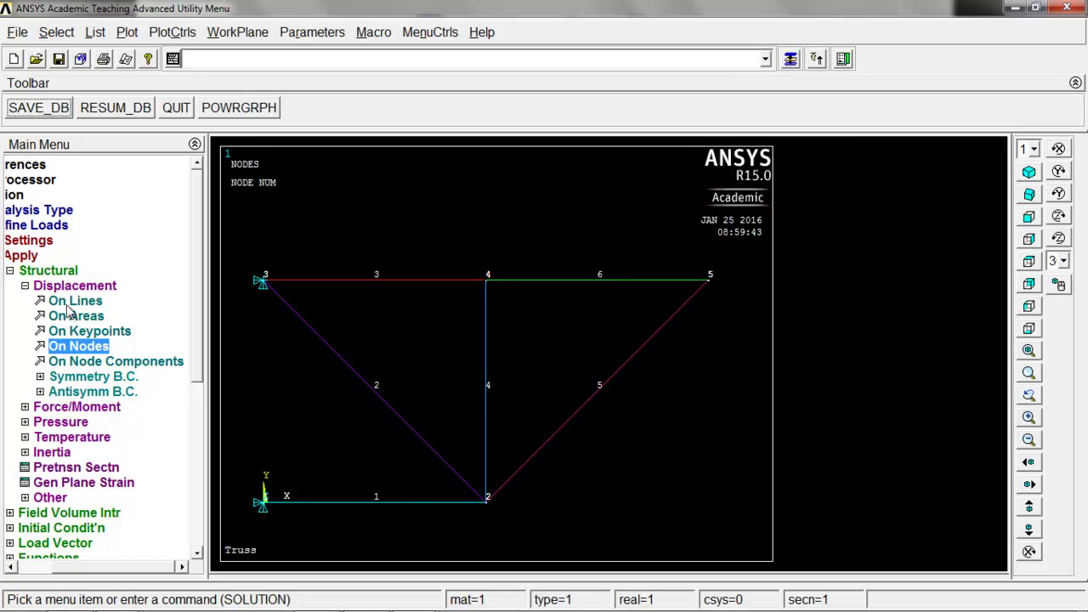
- Apply a structural force on nodes 4 and 5 in the FY direction with a constant value of -500
{"action": "left_click", "coordinate": [70, 413]}
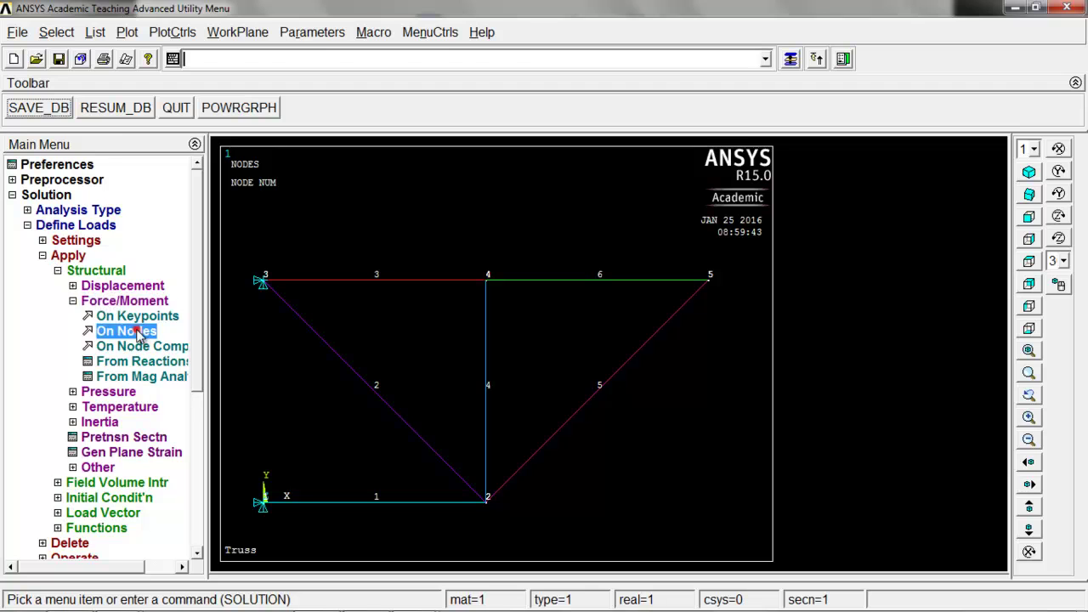
{"action": "left_click", "coordinate": [138, 337]}
{"action": "left_click_drag", "start_coordinate": [132, 261], "coordinate": [218, 148]}
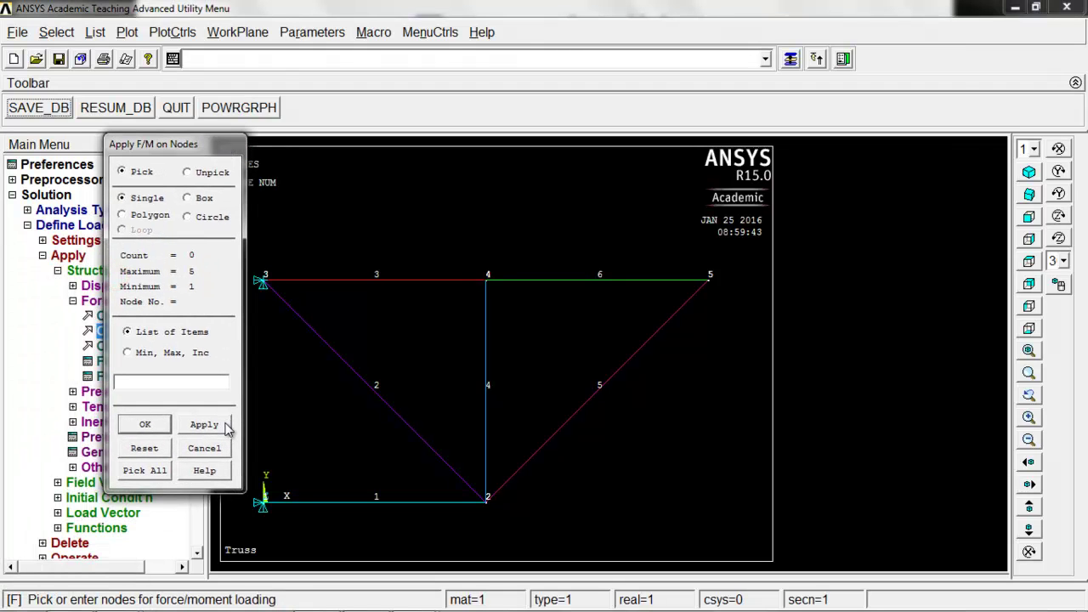
{"action": "key", "text": "alt+Tab"}
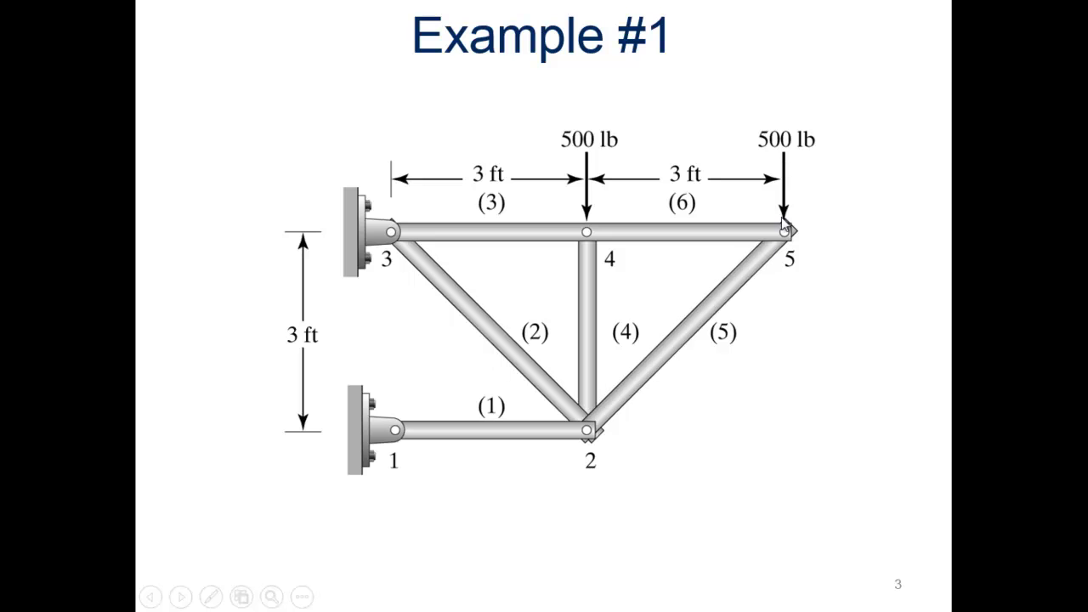
{"action": "key", "text": "alt+Tab"}
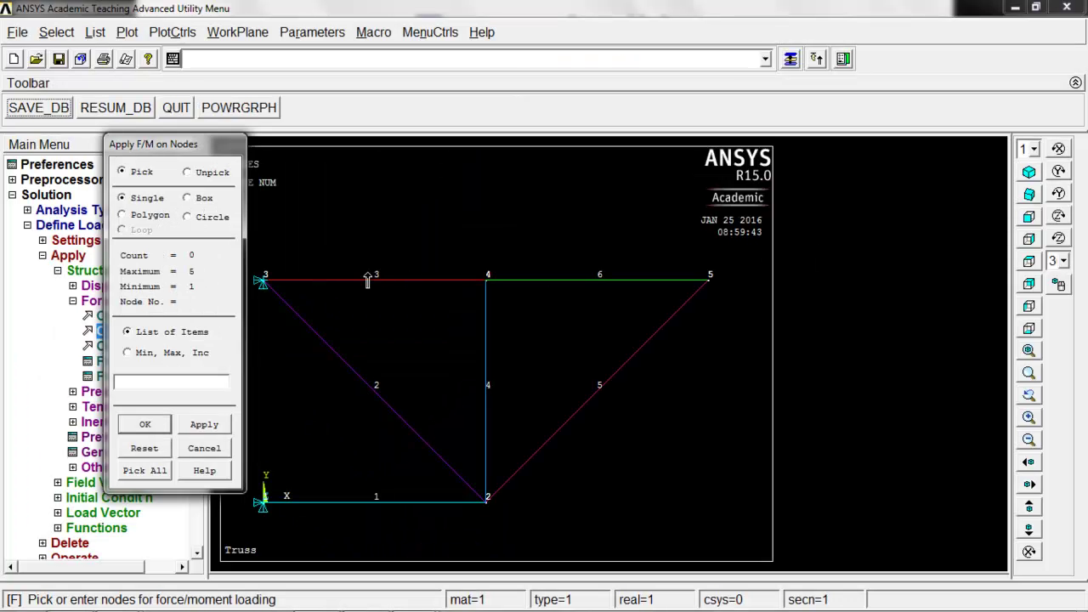
{"action": "left_click", "coordinate": [488, 280]}
{"action": "left_click", "coordinate": [710, 281]}
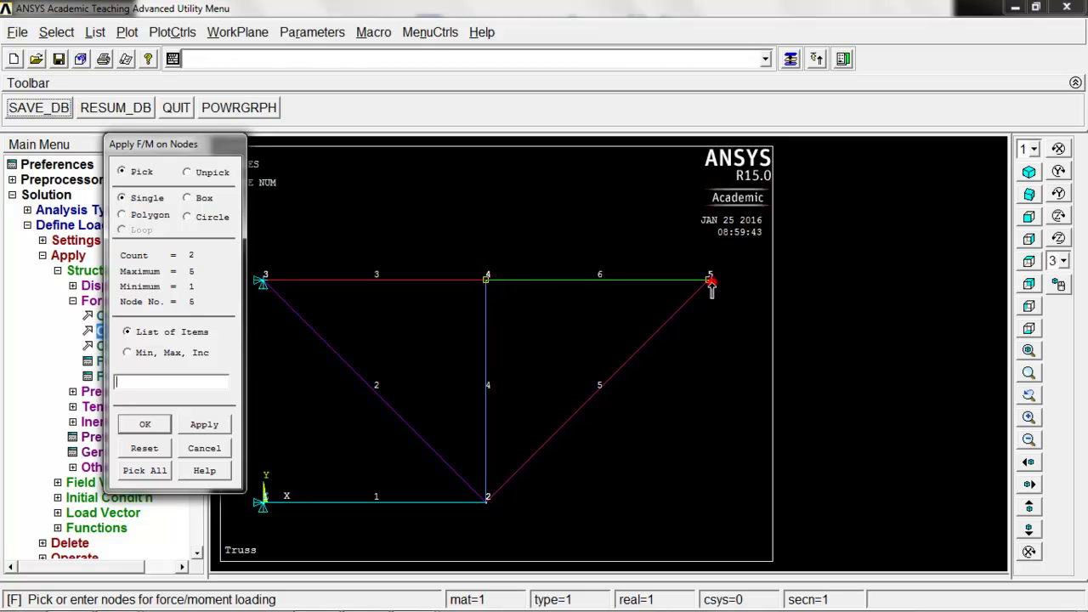
{"action": "middle_click", "coordinate": [526, 376]}
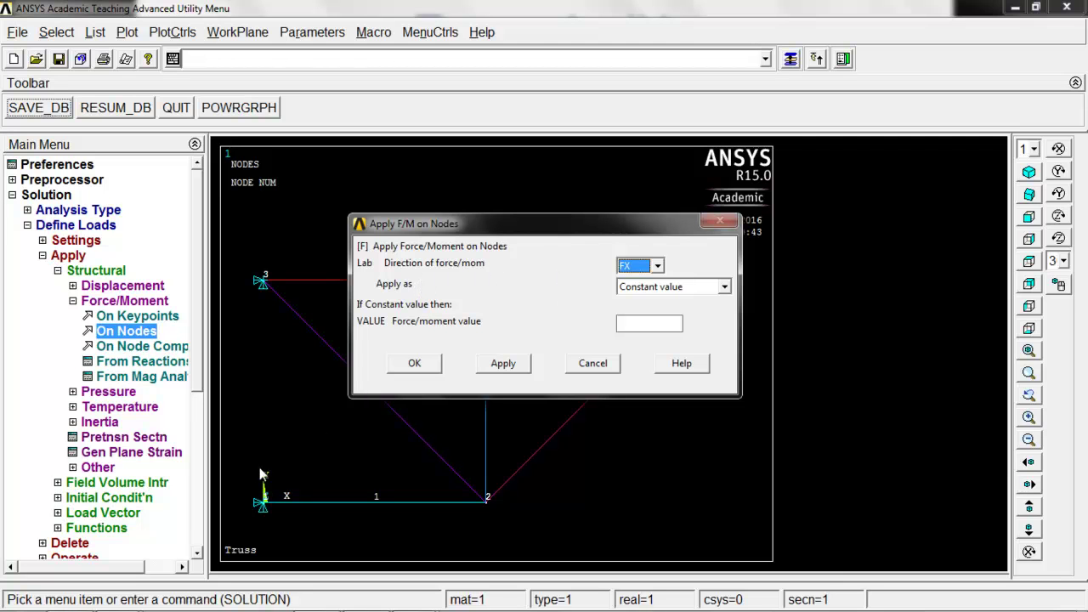
{"action": "left_click", "coordinate": [646, 267]}
{"action": "left_click", "coordinate": [630, 293]}
{"action": "left_click", "coordinate": [654, 327]}
{"action": "type", "text": "-500"}
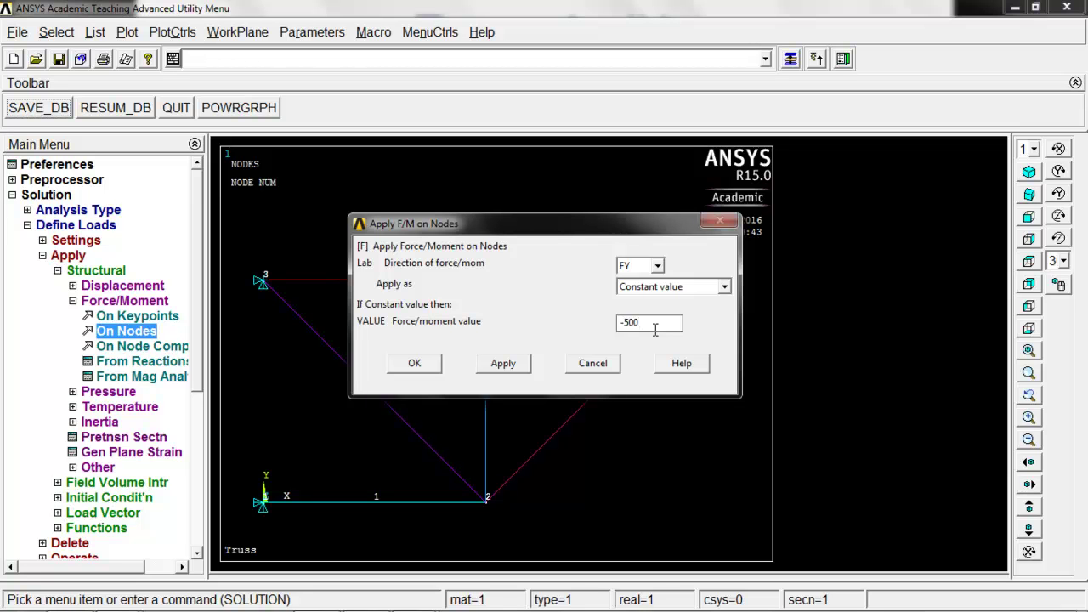
{"action": "left_click", "coordinate": [418, 366]}
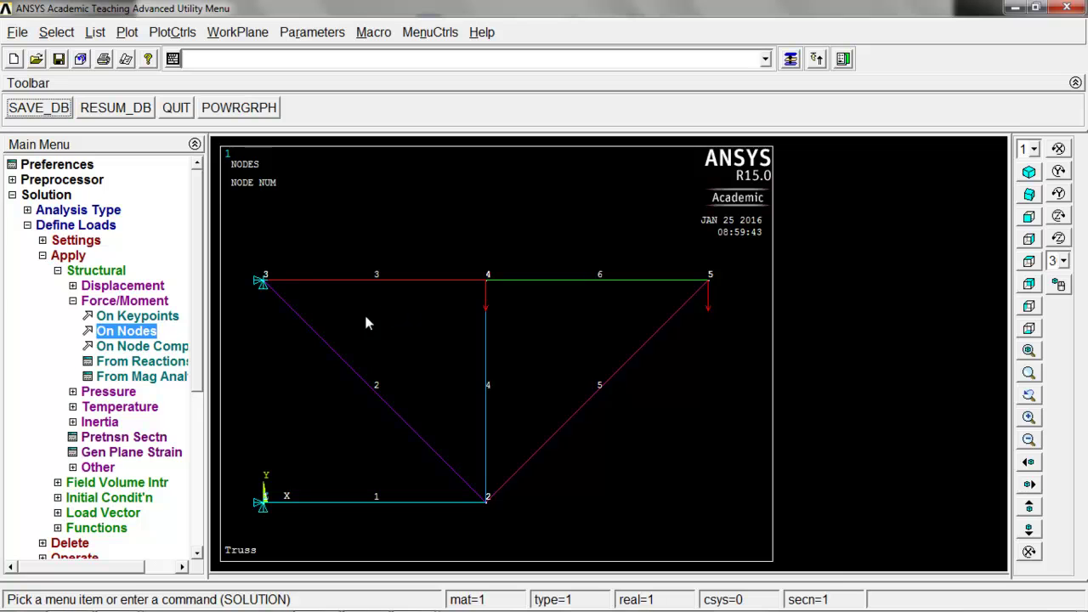
- Save the database, solve the current load step, and close the completion note and status listing
{"action": "left_click", "coordinate": [56, 106]}
{"action": "left_click", "coordinate": [28, 225]}
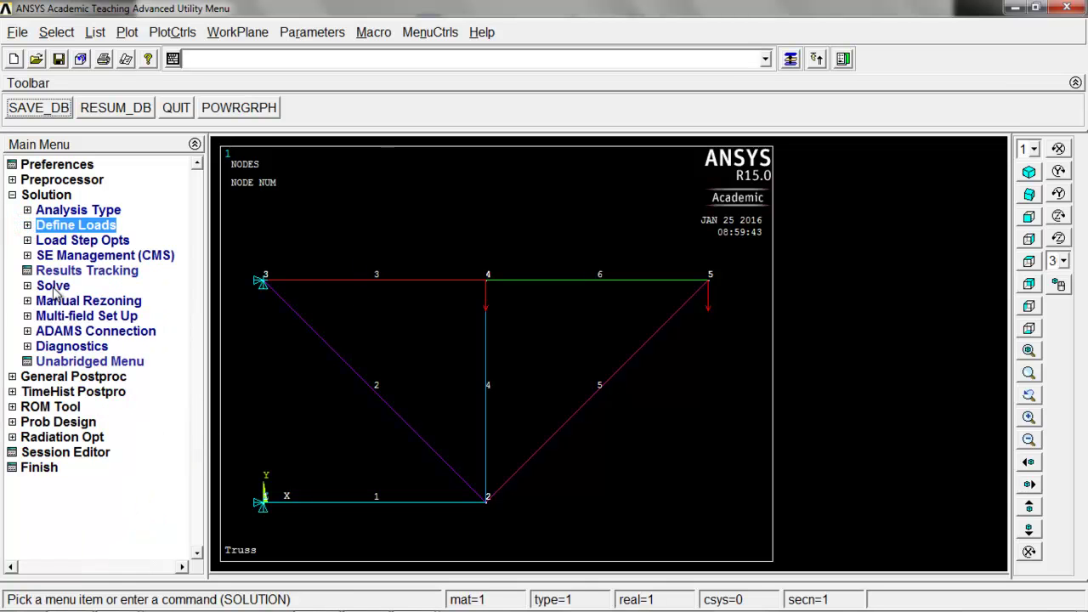
{"action": "left_click", "coordinate": [53, 286]}
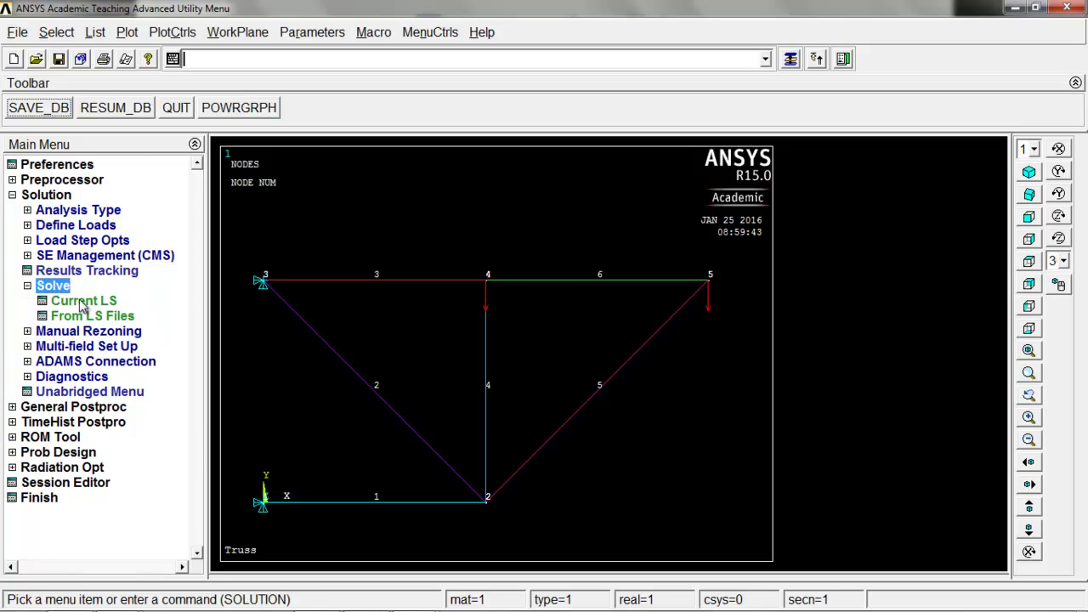
{"action": "left_click", "coordinate": [82, 303]}
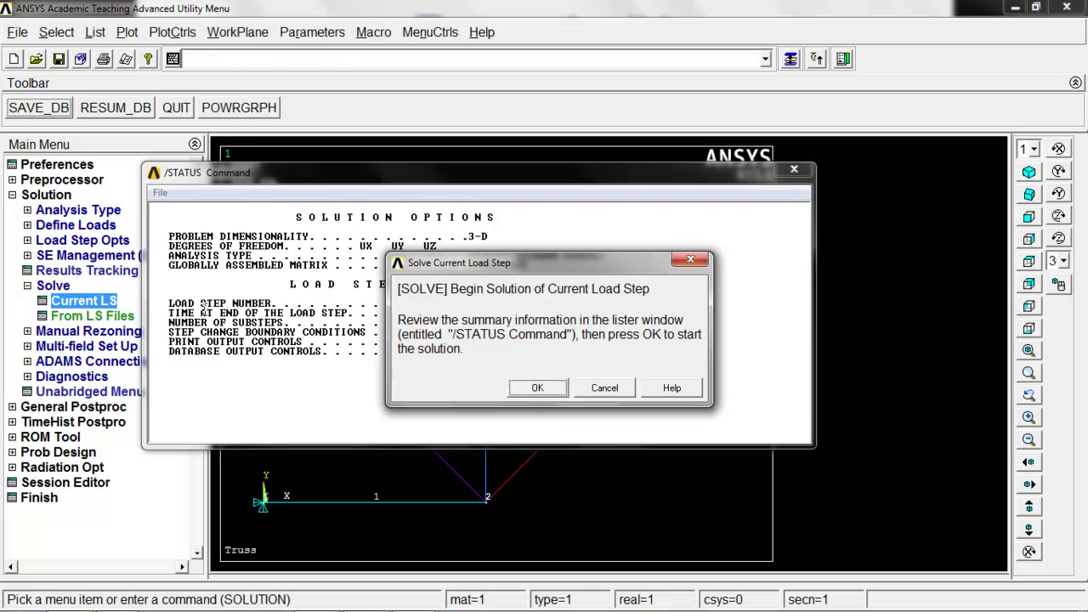
{"action": "left_click", "coordinate": [533, 389]}
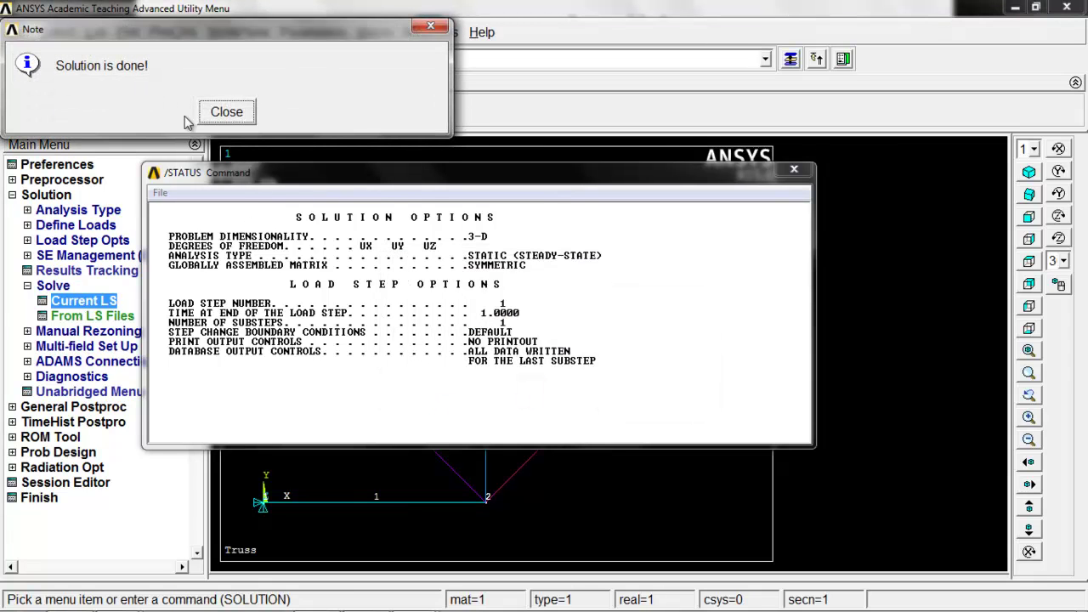
{"action": "left_click", "coordinate": [225, 111]}
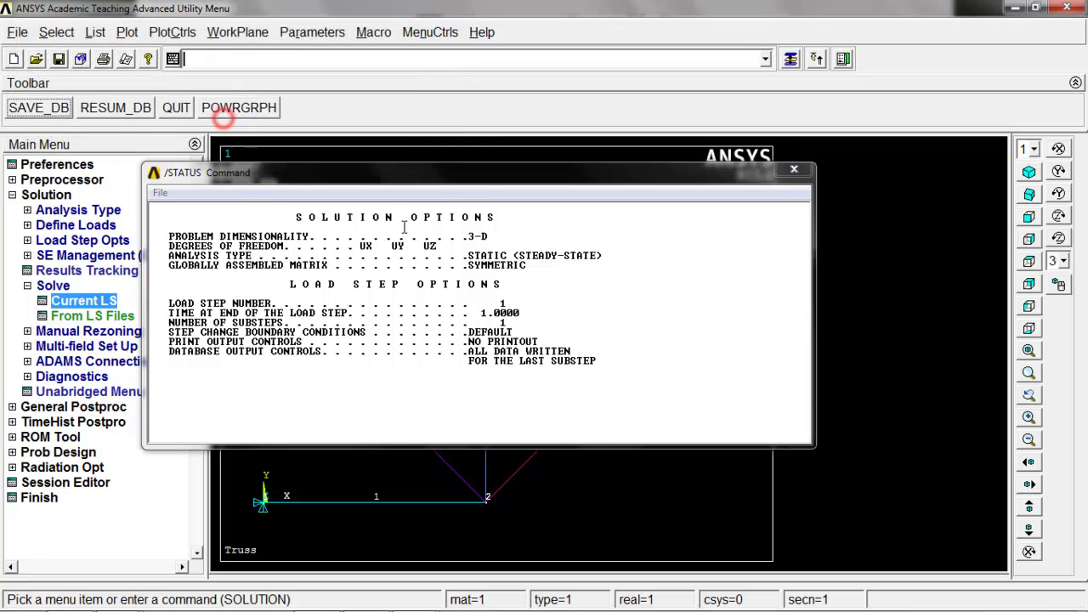
{"action": "left_click", "coordinate": [796, 172]}
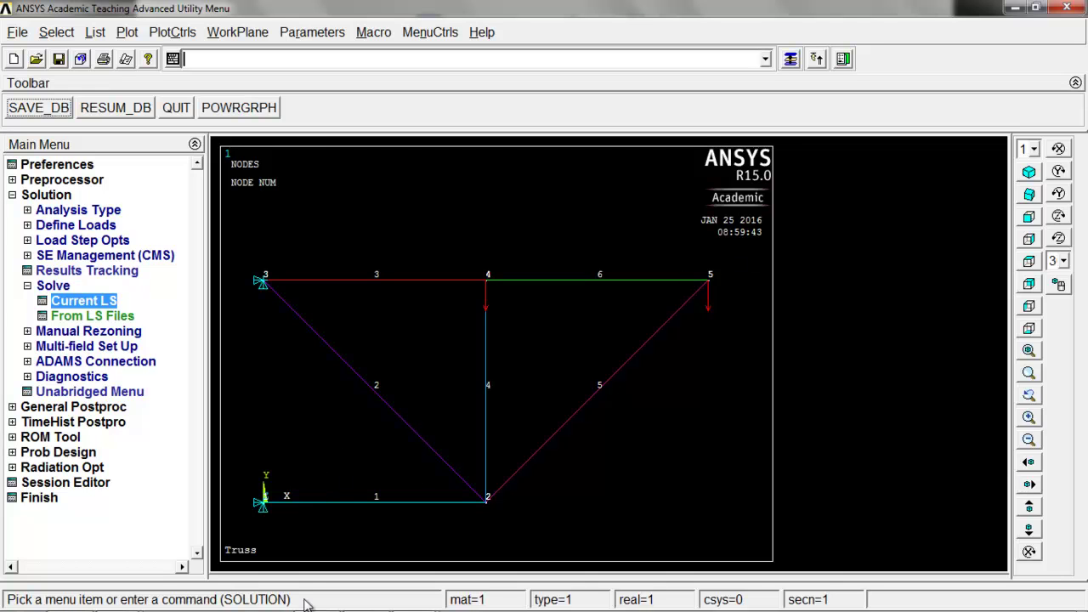
- Review the solver messages in the Mechanical APDL Output Window, then minimize that window
{"action": "mouse_move", "coordinate": [310, 605]}
{"action": "mouse_move", "coordinate": [433, 600]}
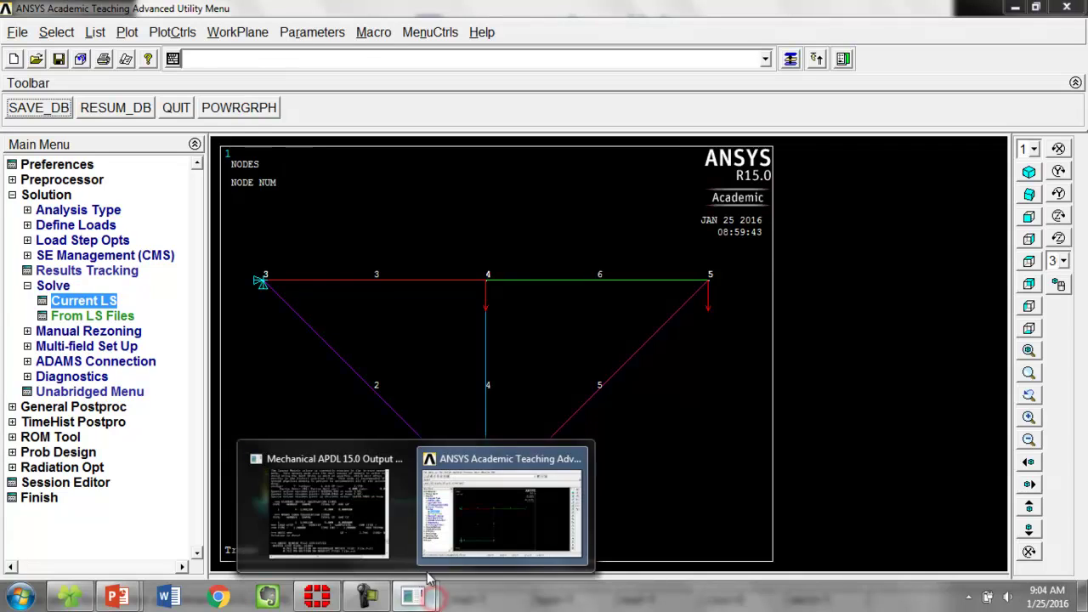
{"action": "left_click", "coordinate": [334, 477]}
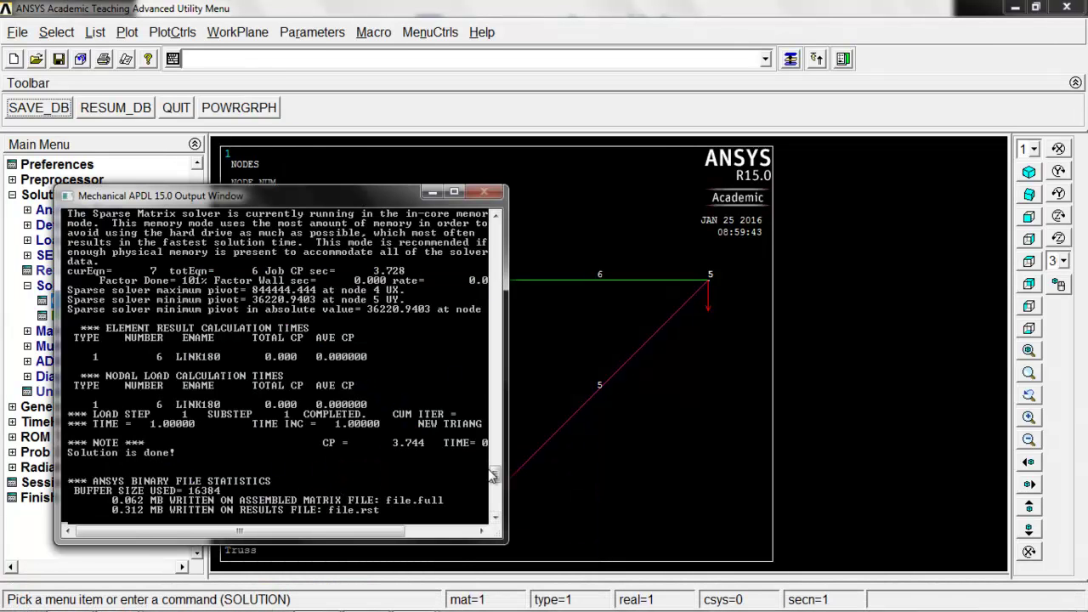
{"action": "mouse_move", "coordinate": [493, 470]}
{"action": "left_mouse_down"}
{"action": "mouse_move", "coordinate": [497, 504]}
{"action": "mouse_move", "coordinate": [496, 482]}
{"action": "left_mouse_up"}
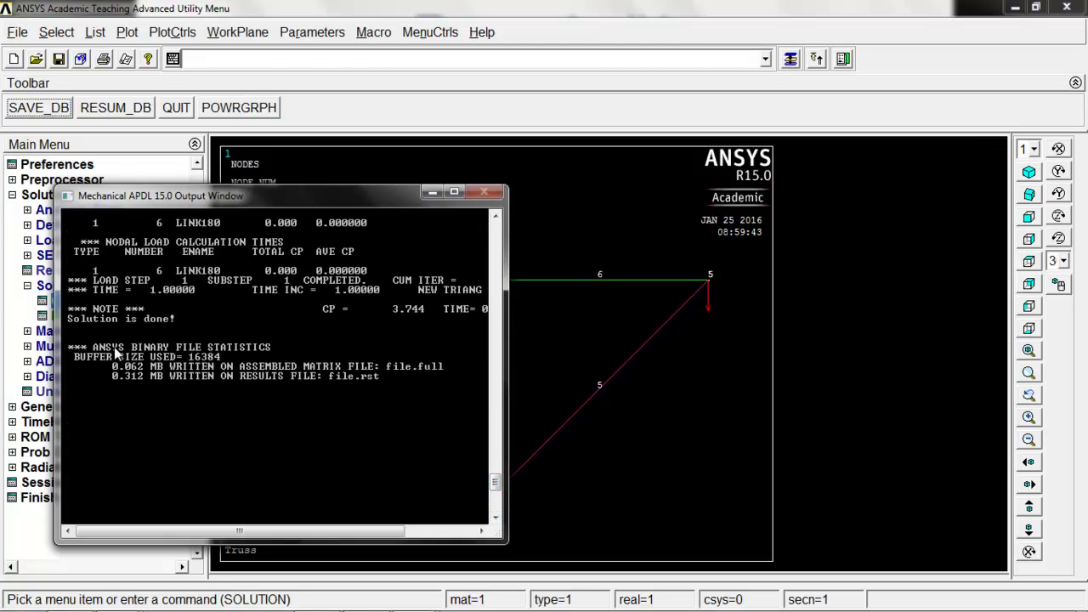
{"action": "scroll", "coordinate": [192, 377], "scroll_direction": "up", "scroll_amount": 1}
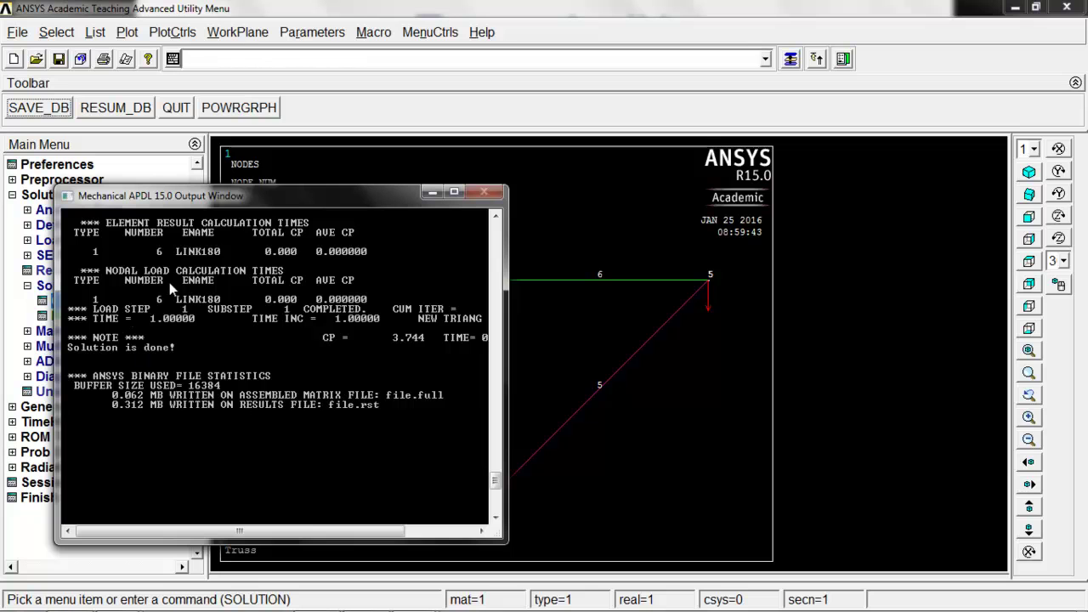
{"action": "scroll", "coordinate": [169, 289], "scroll_direction": "up", "scroll_amount": 6}
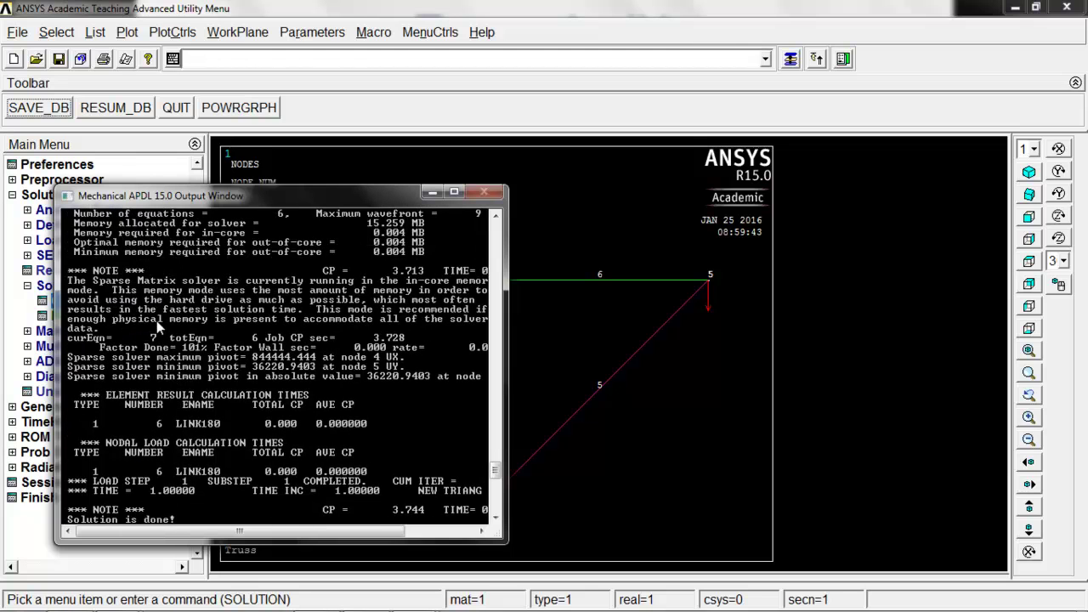
{"action": "scroll", "coordinate": [219, 325], "scroll_direction": "up", "scroll_amount": 3}
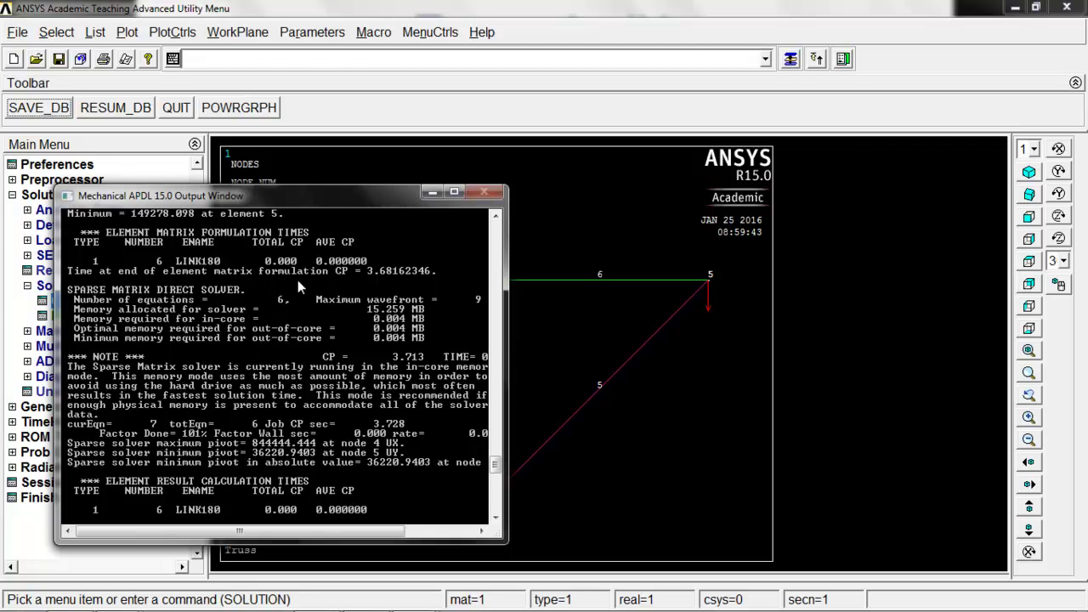
{"action": "left_click", "coordinate": [432, 192]}
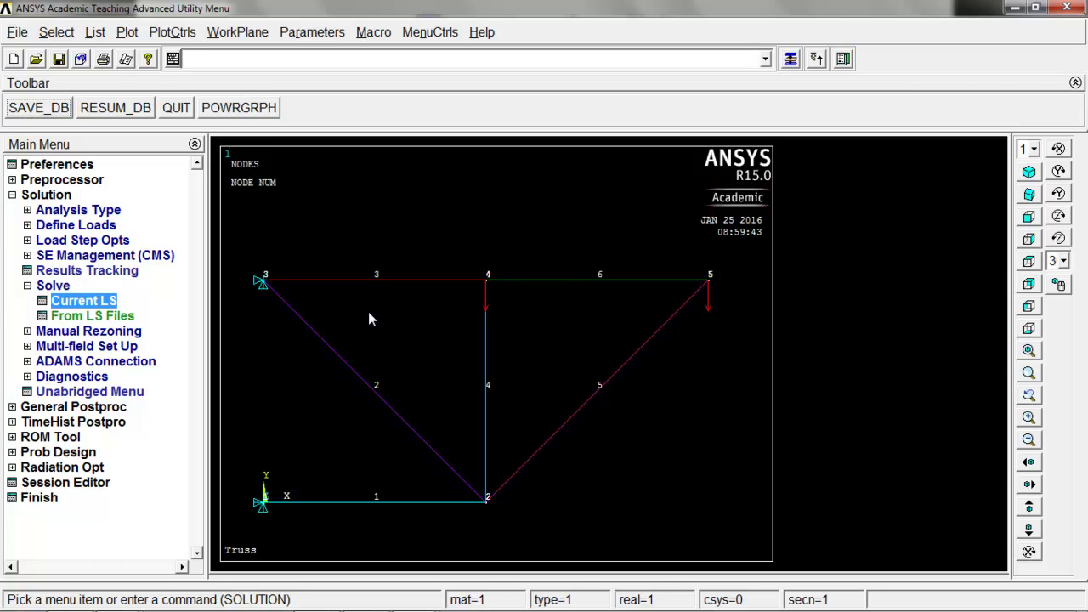
- Enter General Postproc and plot the truss's deformed shape together with the undeformed shape (Def + undeformed)
{"action": "left_click", "coordinate": [115, 408]}
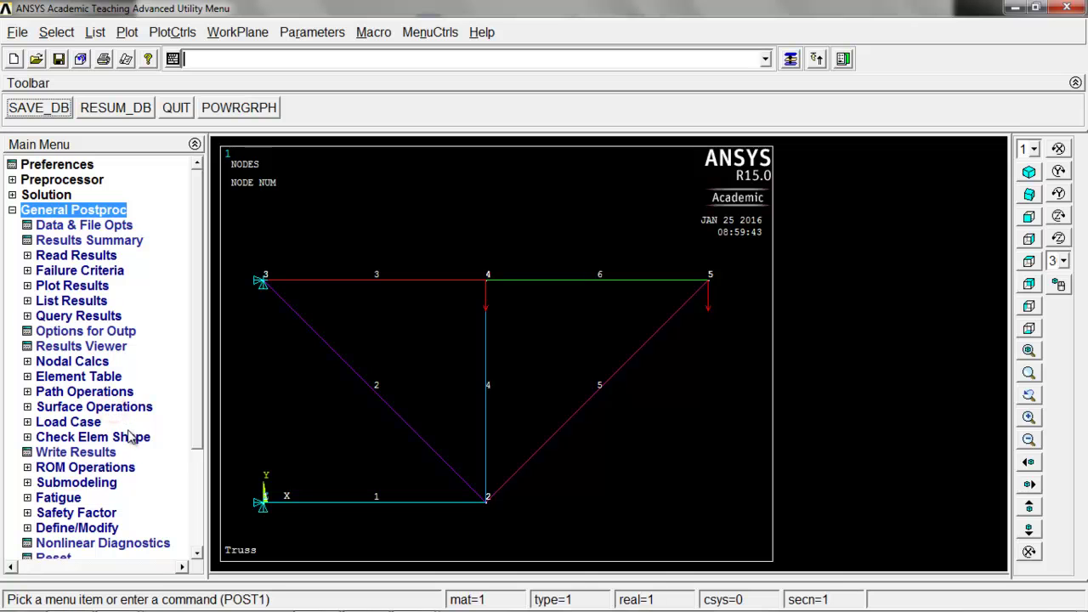
{"action": "left_click", "coordinate": [57, 287]}
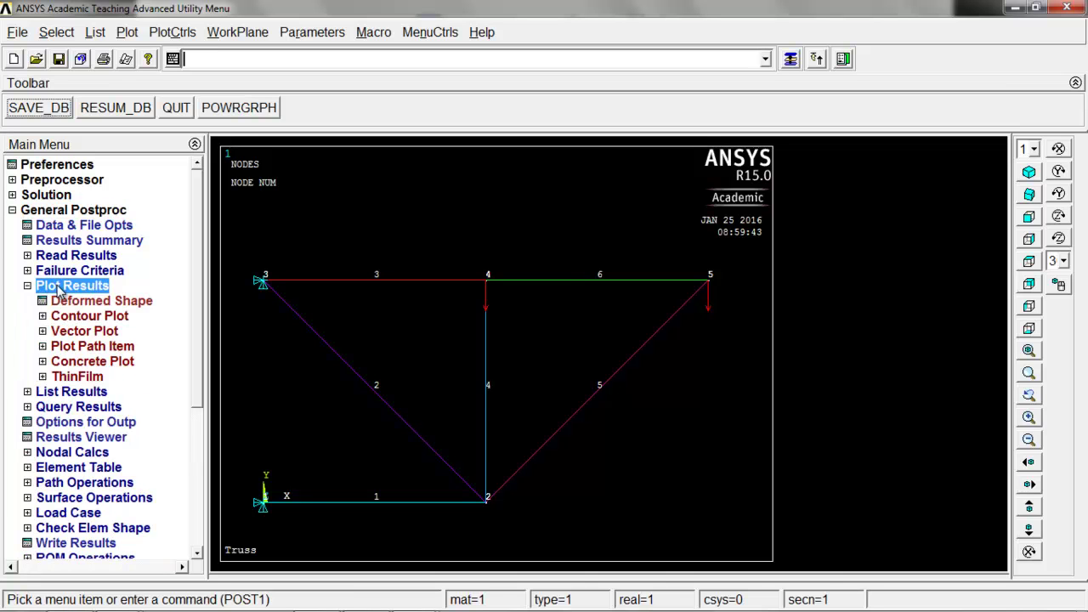
{"action": "left_click", "coordinate": [73, 305]}
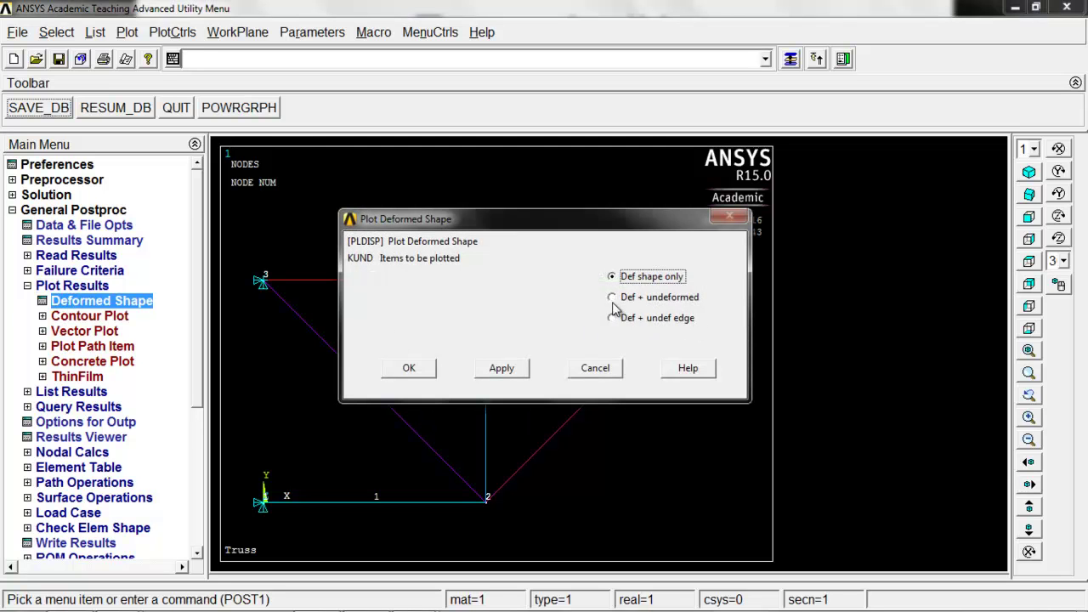
{"action": "left_click", "coordinate": [678, 297]}
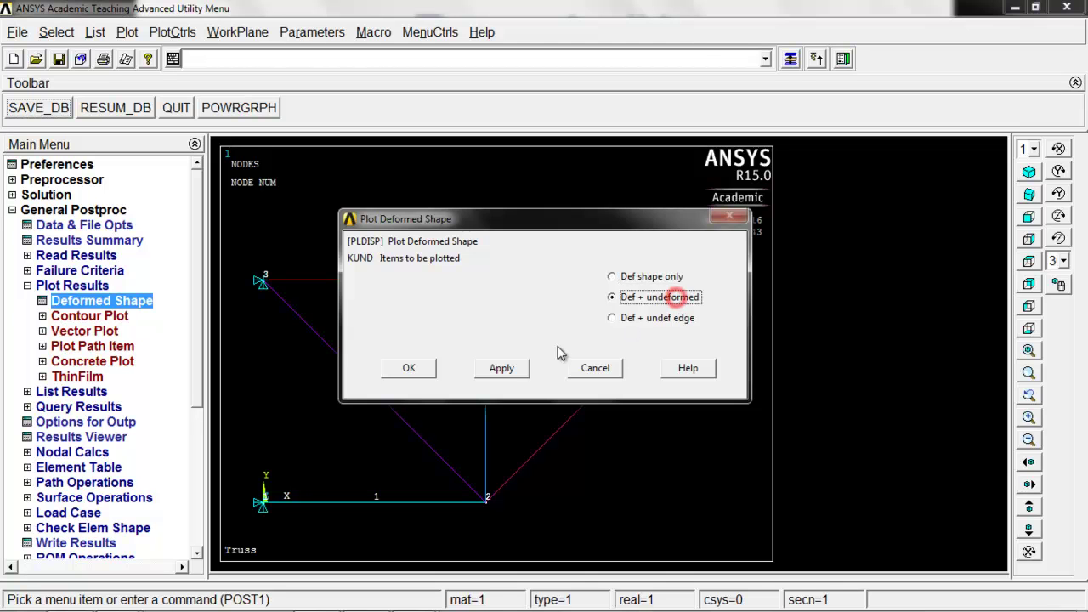
{"action": "left_click", "coordinate": [418, 368]}
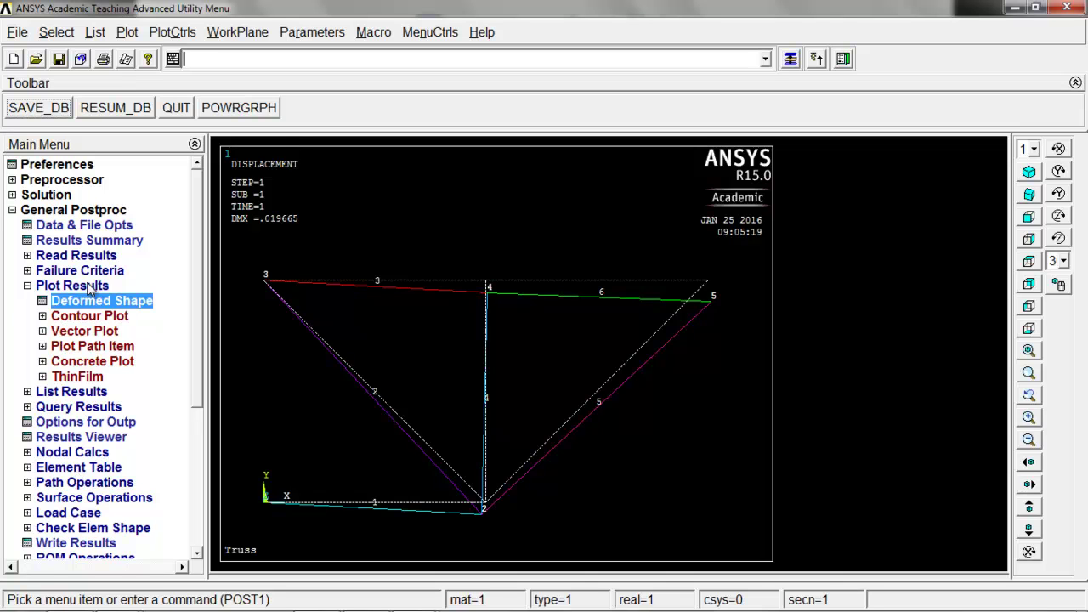
- List the nodal DOF solution for the displacement vector sum
{"action": "left_click", "coordinate": [77, 392]}
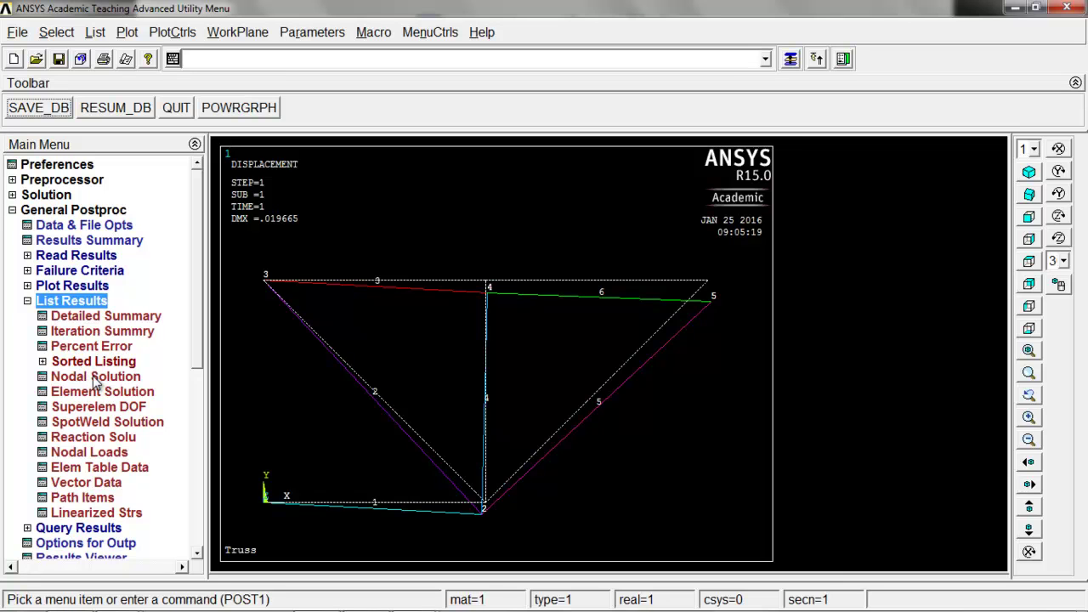
{"action": "left_click", "coordinate": [96, 377]}
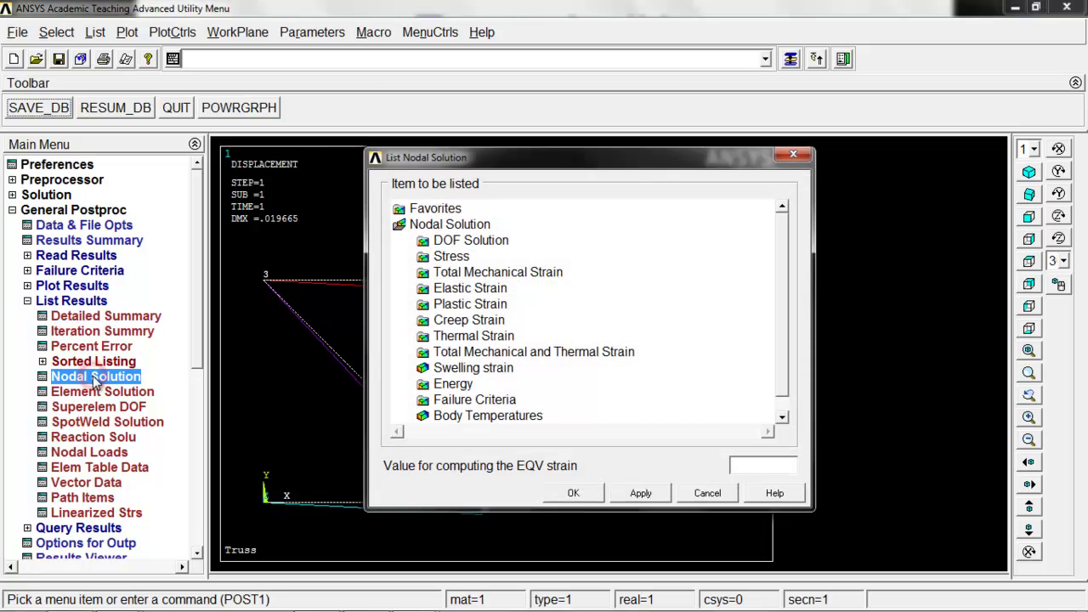
{"action": "left_click", "coordinate": [468, 242]}
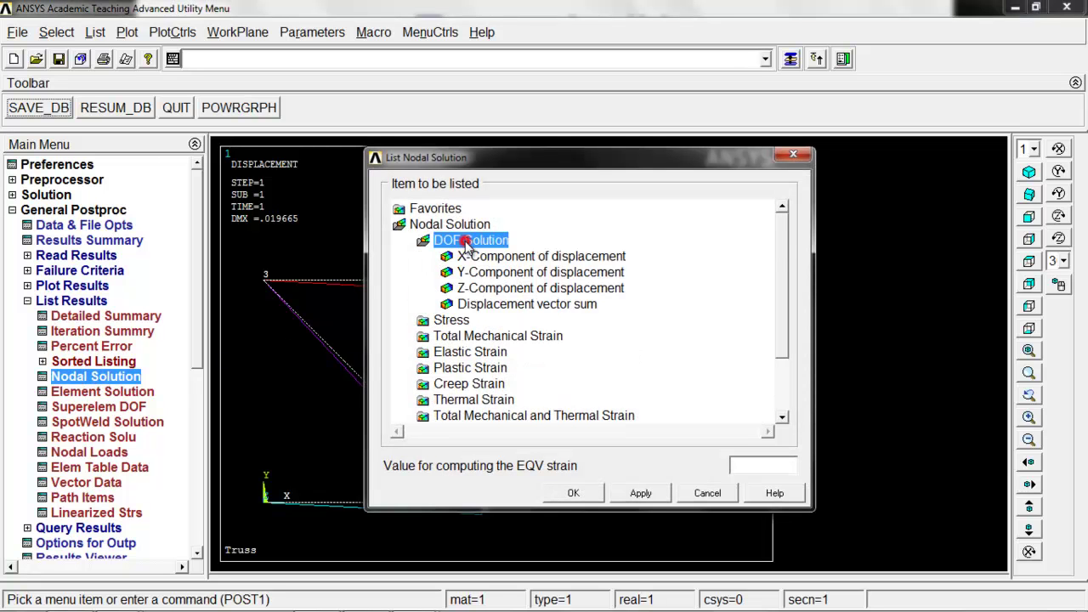
{"action": "left_click", "coordinate": [497, 305]}
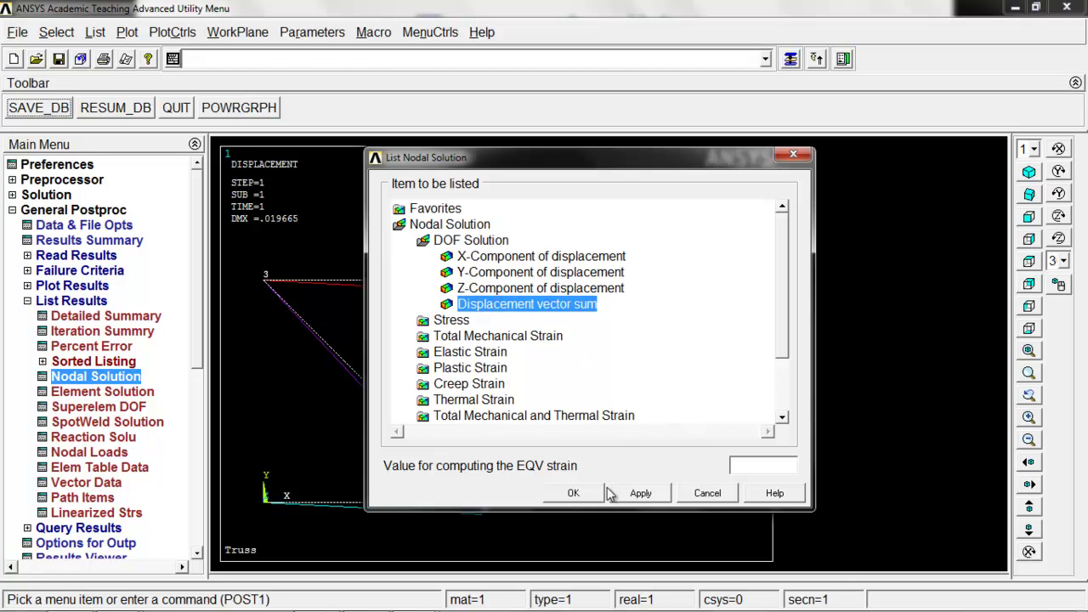
{"action": "left_click", "coordinate": [576, 493]}
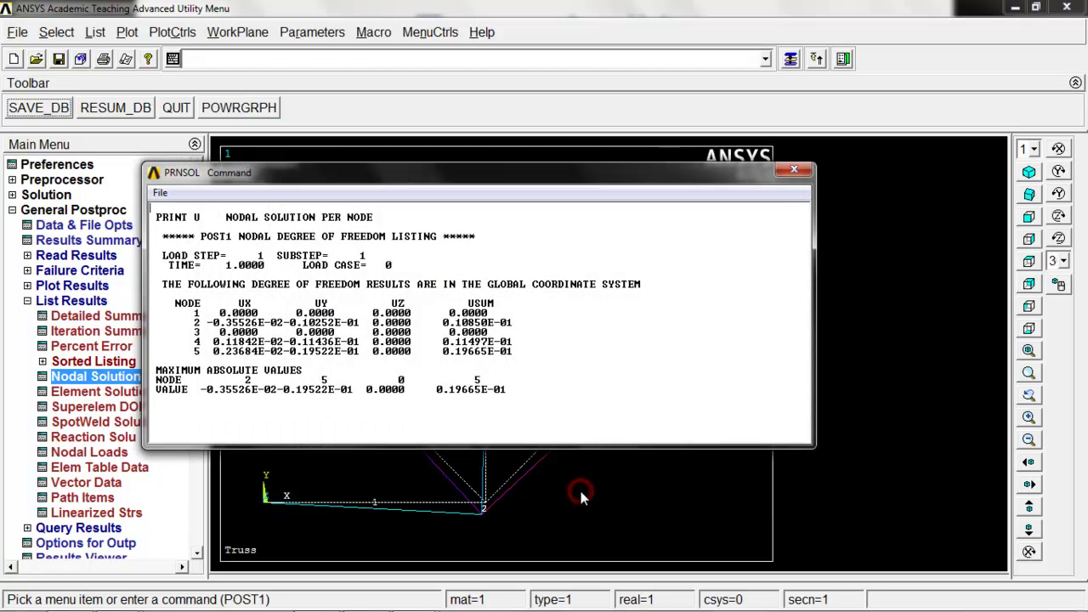
- Move and shrink the nodal listing window to uncover the deformed truss, compare the displacements, and close the listing
{"action": "left_click_drag", "start_coordinate": [510, 180], "coordinate": [773, 37]}
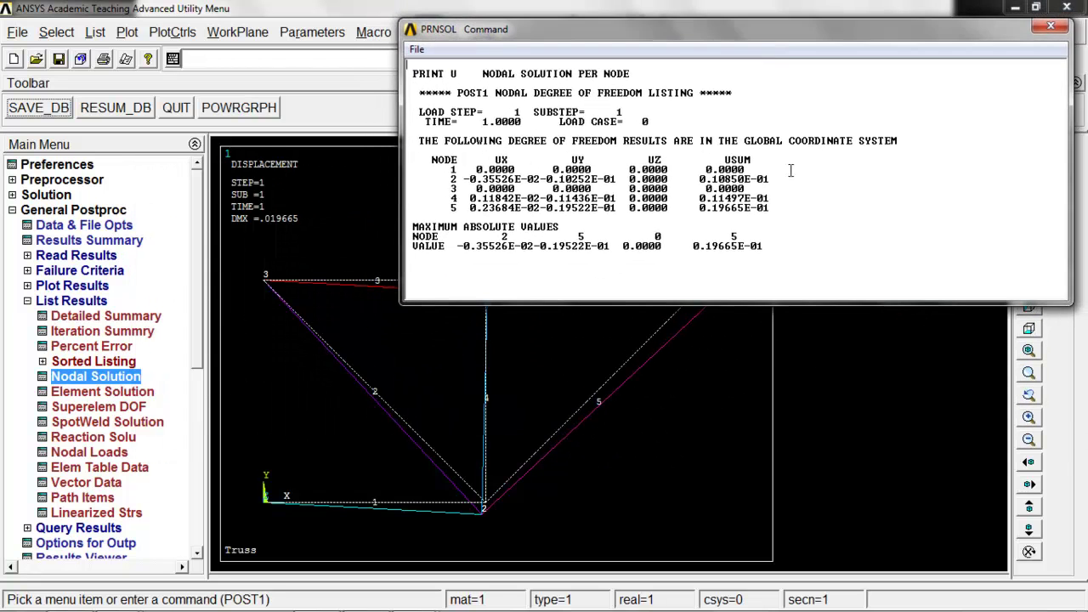
{"action": "left_click_drag", "start_coordinate": [844, 294], "coordinate": [843, 272]}
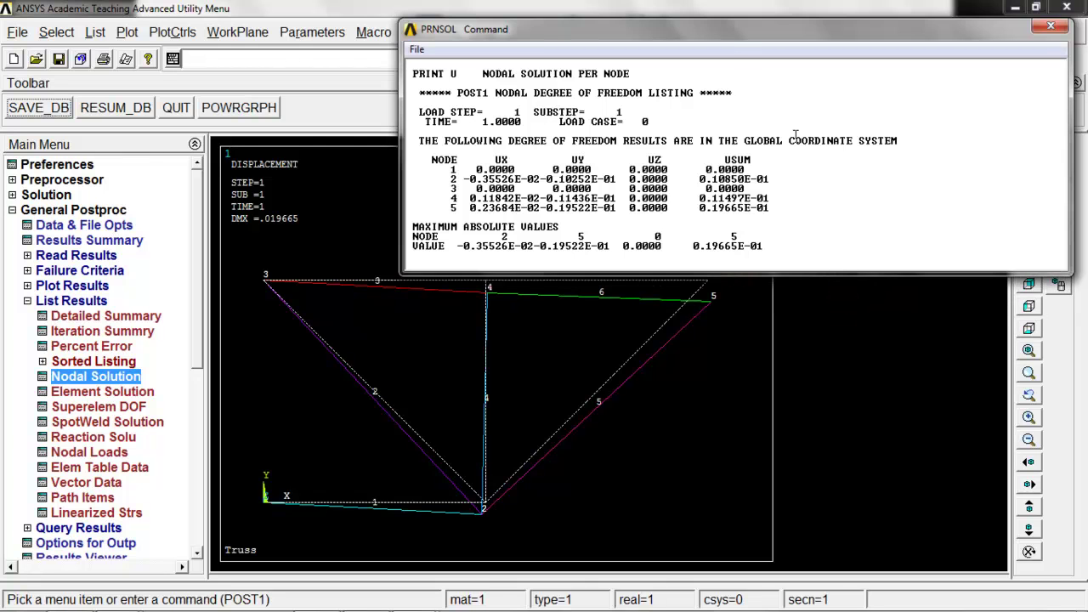
{"action": "left_click_drag", "start_coordinate": [724, 34], "coordinate": [713, 16]}
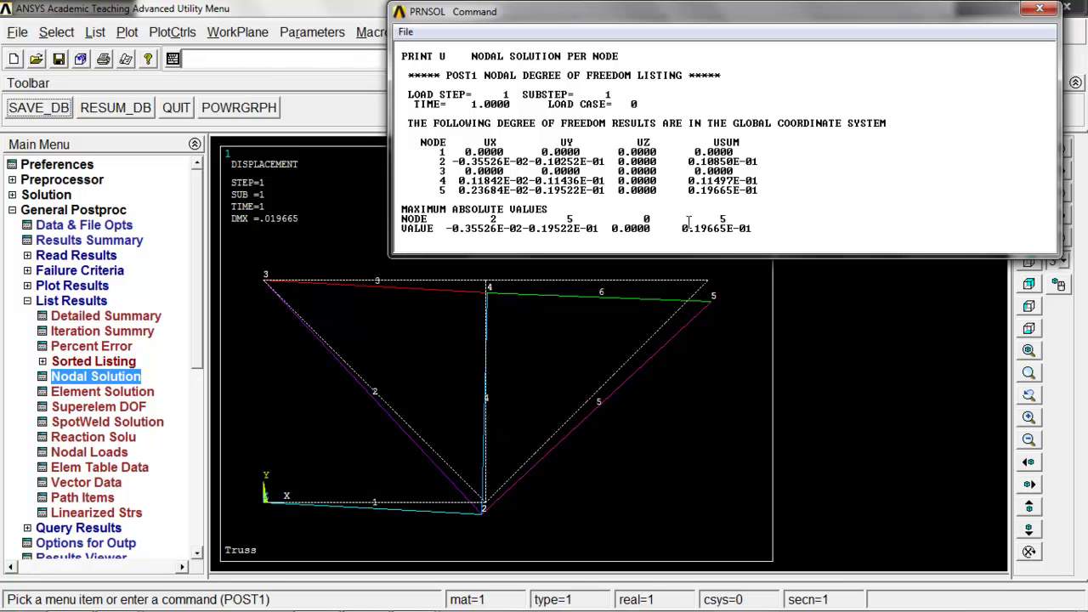
{"action": "left_click", "coordinate": [1038, 10]}
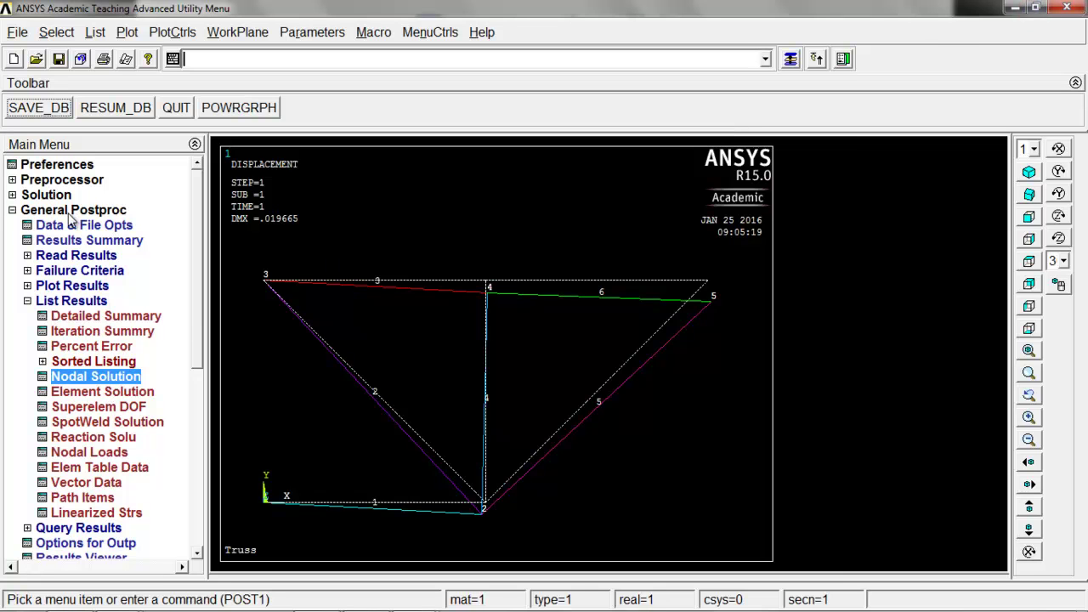
- Define an element table item labelled AXforce from the by-sequence-number results, using SMISC, 1
{"action": "left_click", "coordinate": [27, 301]}
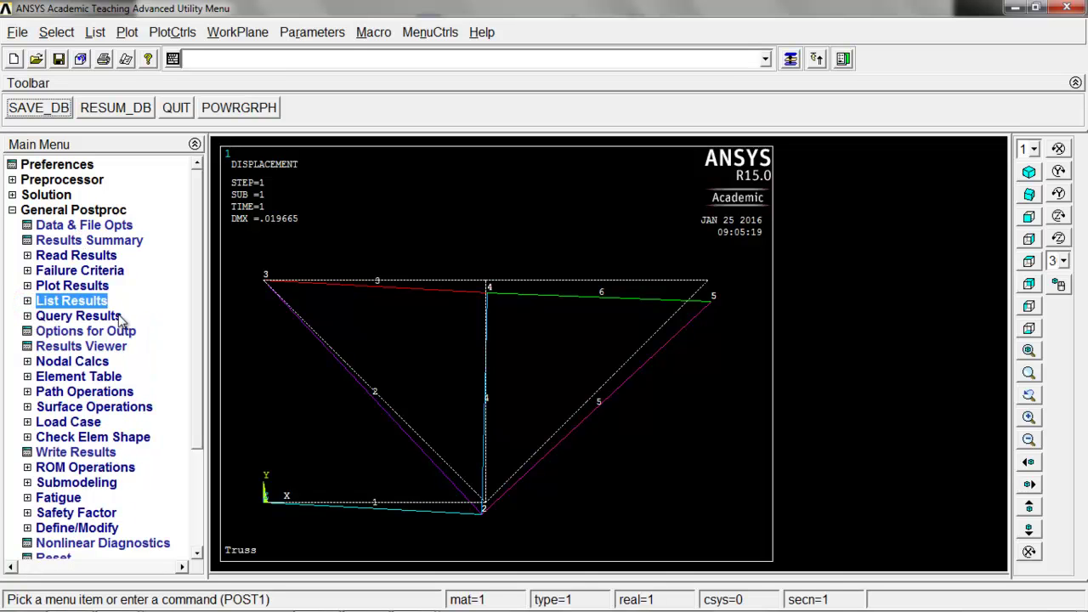
{"action": "left_click", "coordinate": [94, 378]}
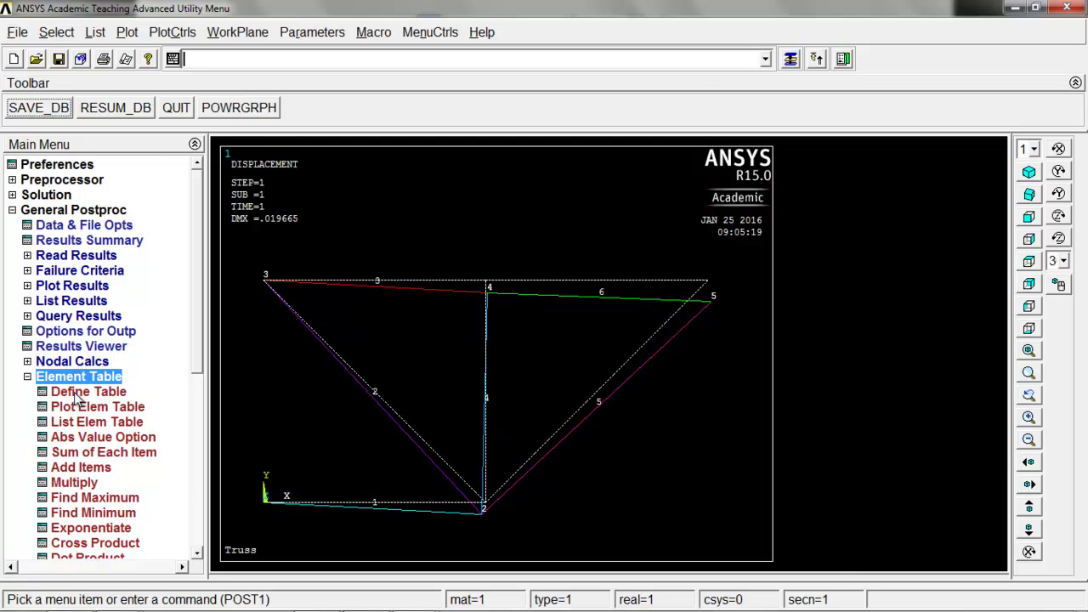
{"action": "left_click", "coordinate": [77, 393]}
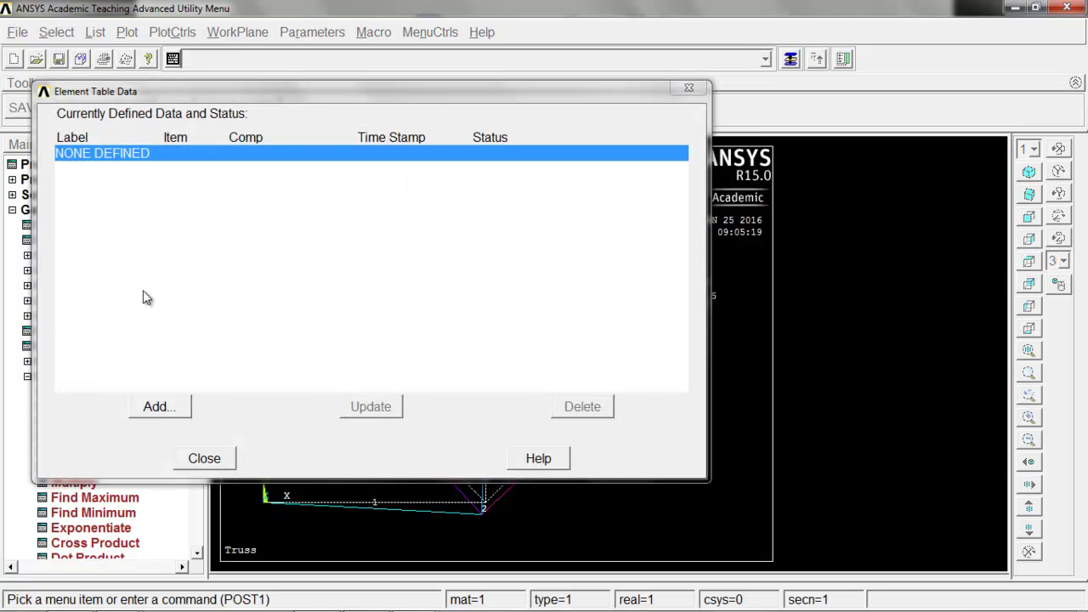
{"action": "left_click", "coordinate": [160, 408]}
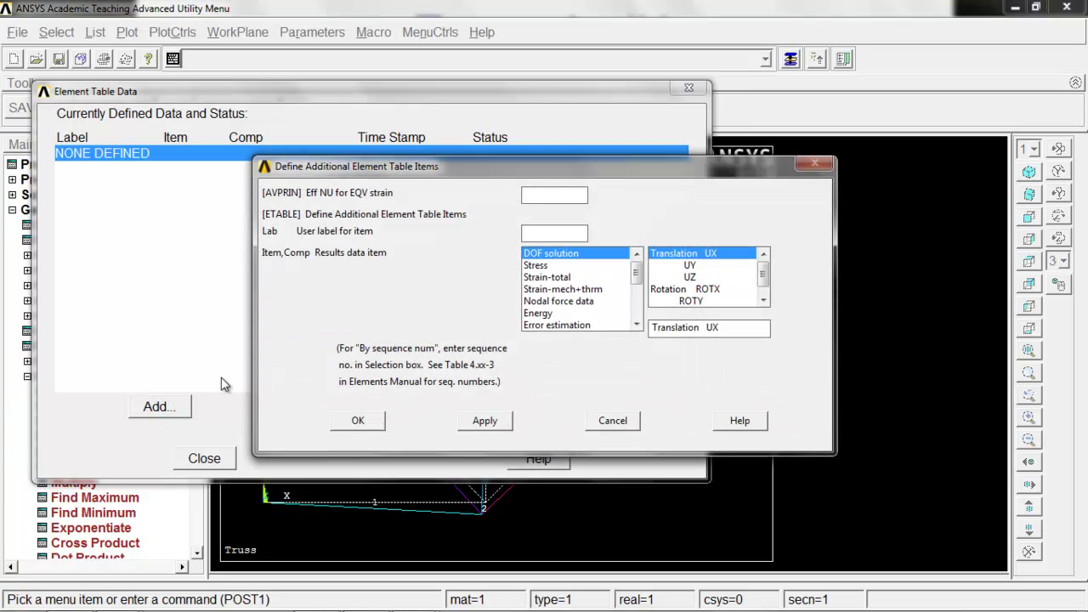
{"action": "left_click", "coordinate": [545, 239]}
{"action": "type", "text": "AXforce"}
{"action": "left_click", "coordinate": [635, 286]}
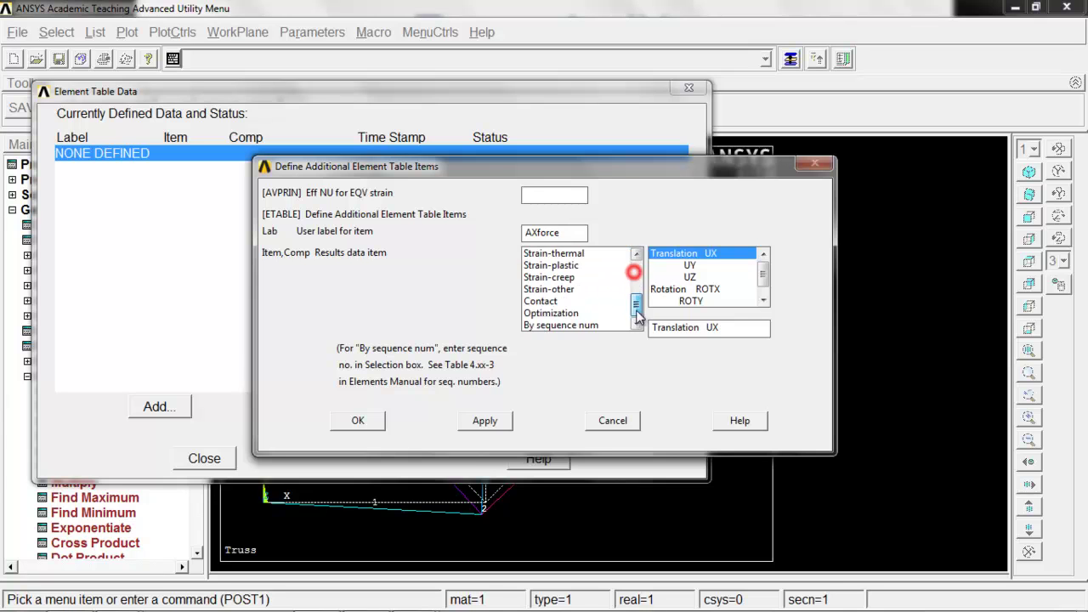
{"action": "left_click", "coordinate": [587, 325]}
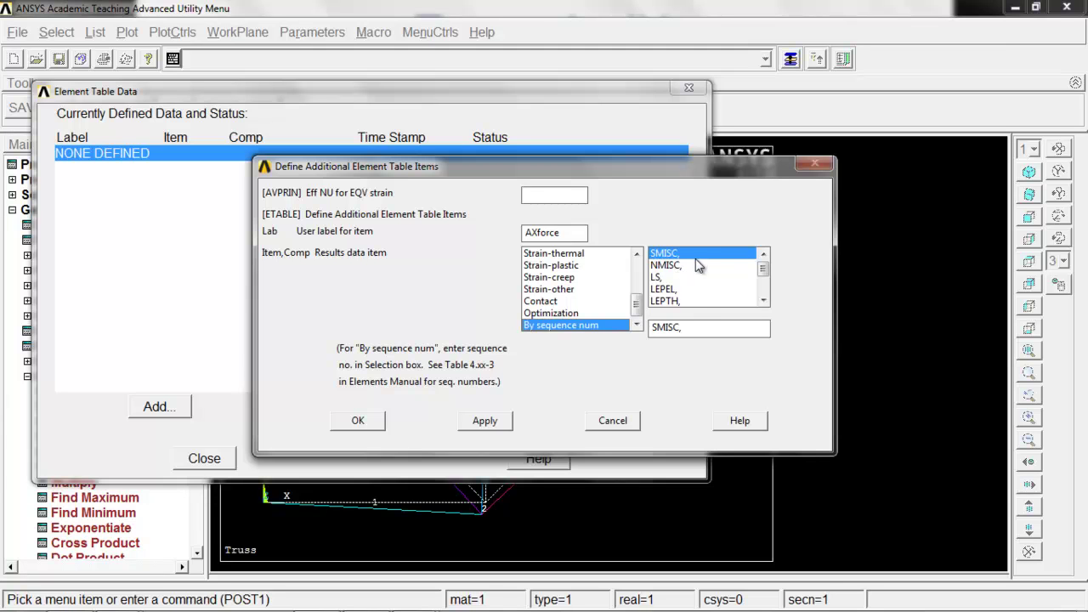
{"action": "left_click", "coordinate": [702, 327]}
{"action": "type", "text": "1"}
{"action": "left_click", "coordinate": [506, 421]}
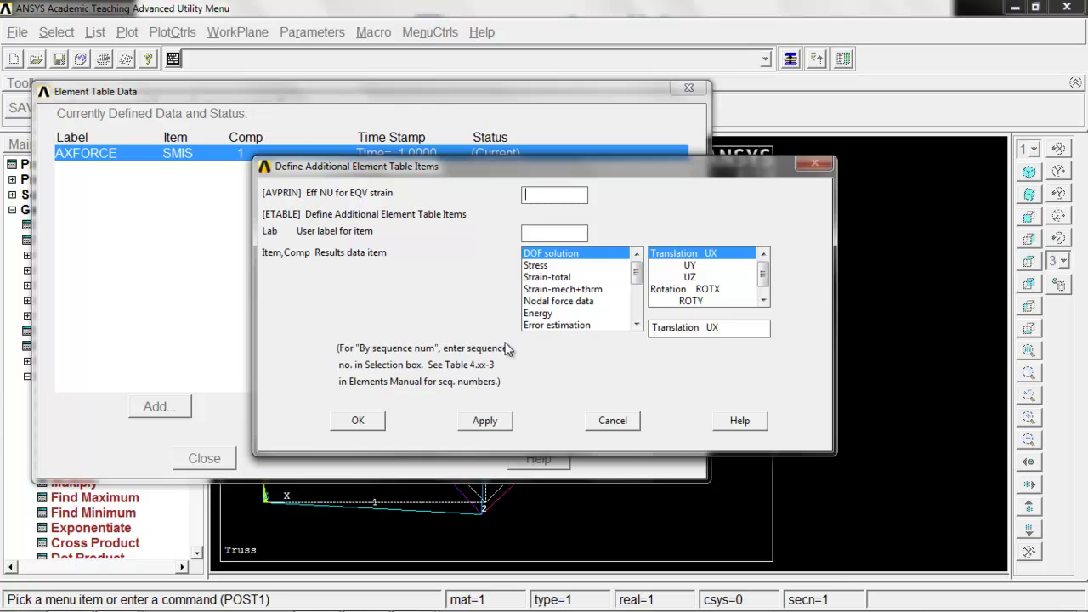
- Add an element table item labelled AXstress by sequence number LS, 1, and close the element table definitions
{"action": "left_click", "coordinate": [544, 234]}
{"action": "type", "text": "AXstress"}
{"action": "left_click_drag", "start_coordinate": [638, 271], "coordinate": [644, 324]}
{"action": "left_click", "coordinate": [611, 326]}
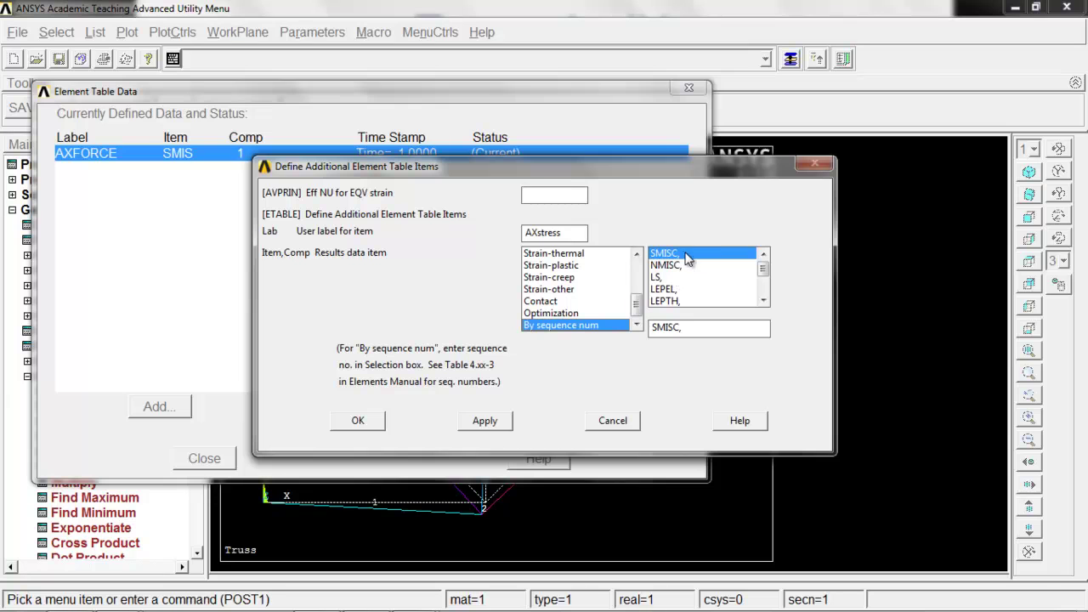
{"action": "left_click", "coordinate": [667, 277]}
{"action": "left_click", "coordinate": [682, 328]}
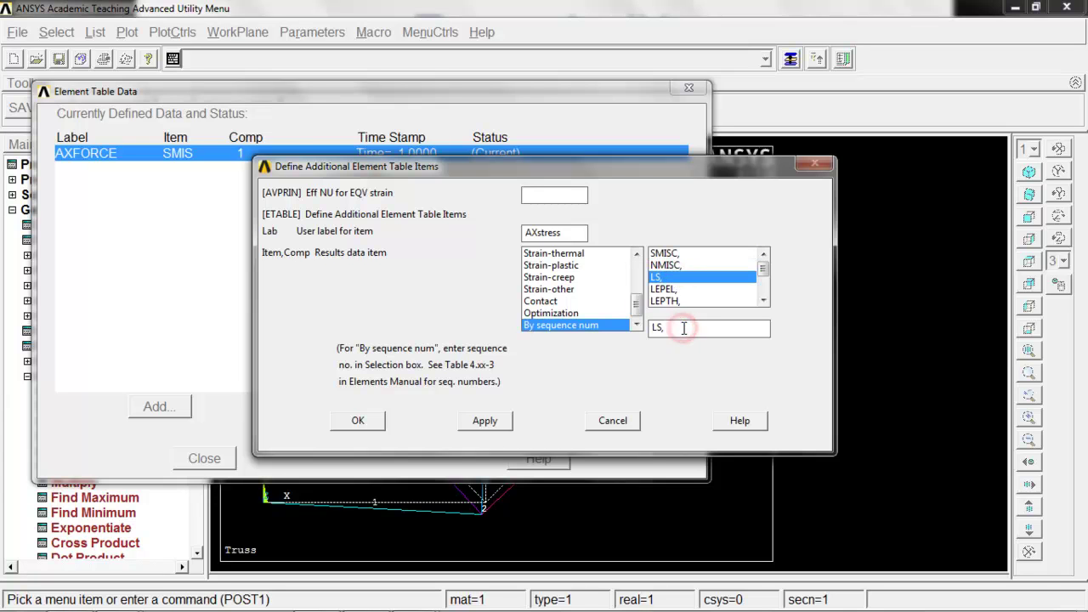
{"action": "type", "text": "1"}
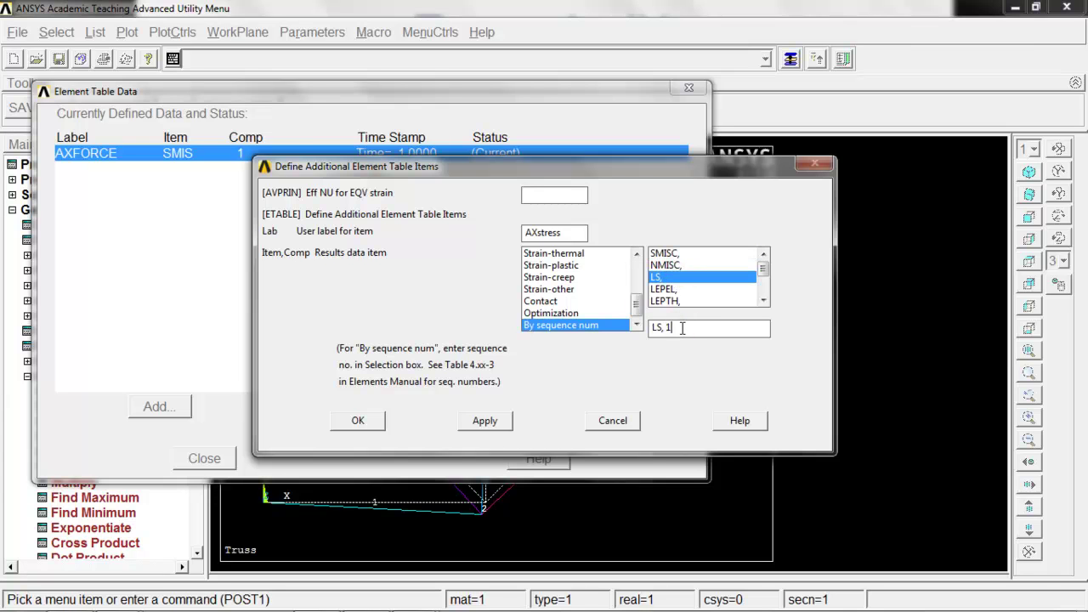
{"action": "left_click", "coordinate": [355, 421]}
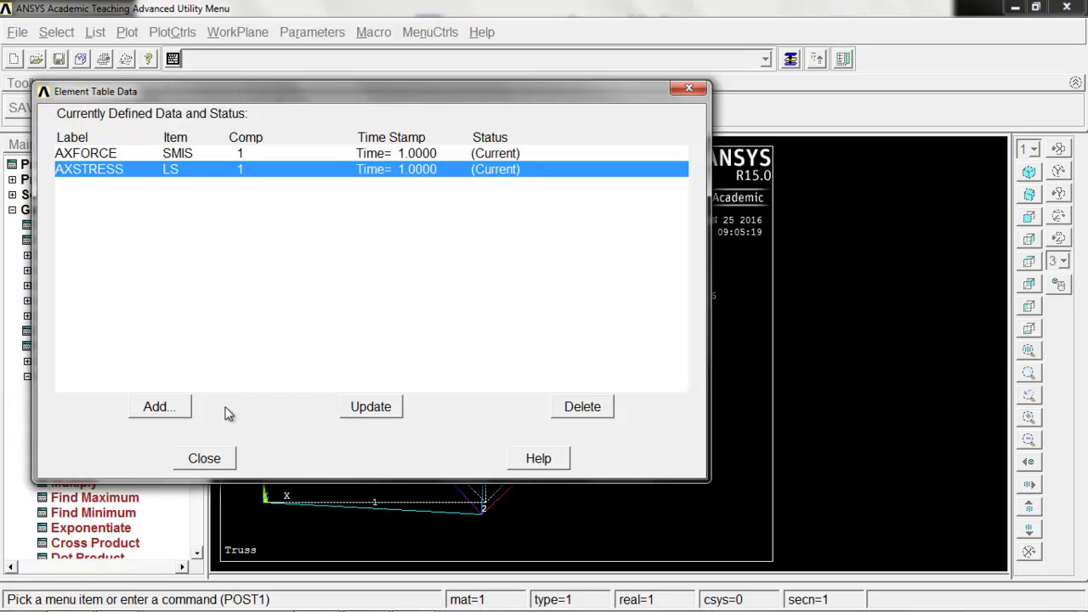
{"action": "left_click", "coordinate": [197, 459]}
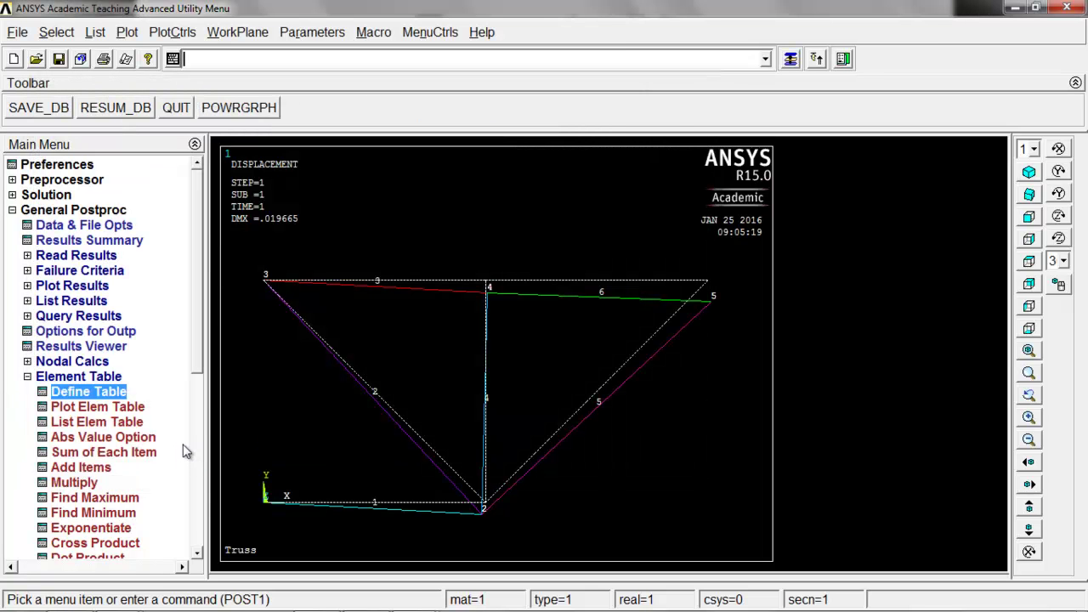
- Plot the AXFORCE element table item as a contour on the truss without averaging at common nodes
{"action": "left_click", "coordinate": [109, 408]}
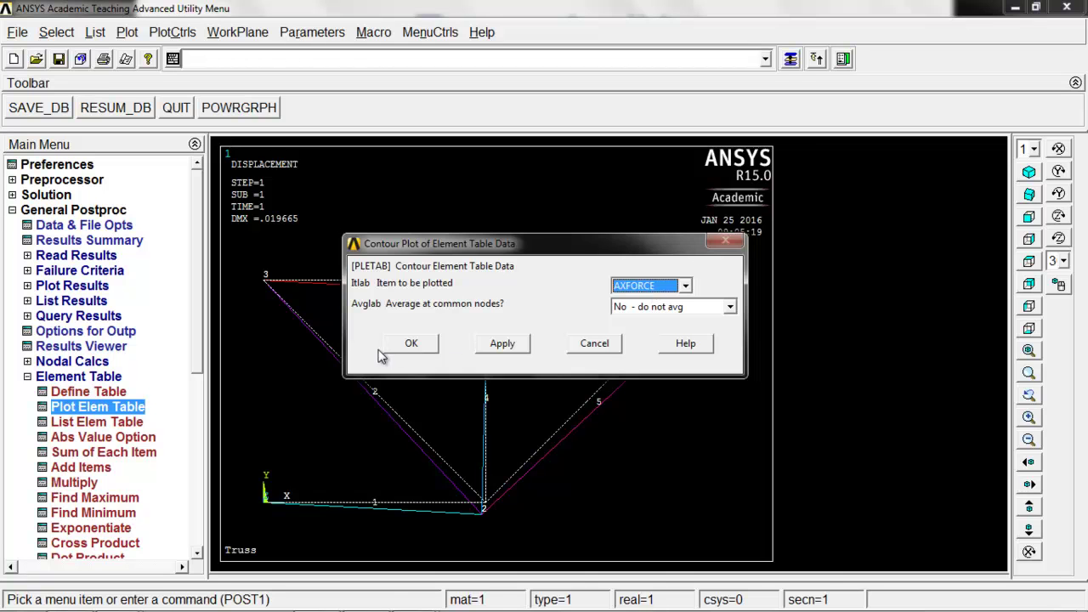
{"action": "left_click", "coordinate": [409, 343]}
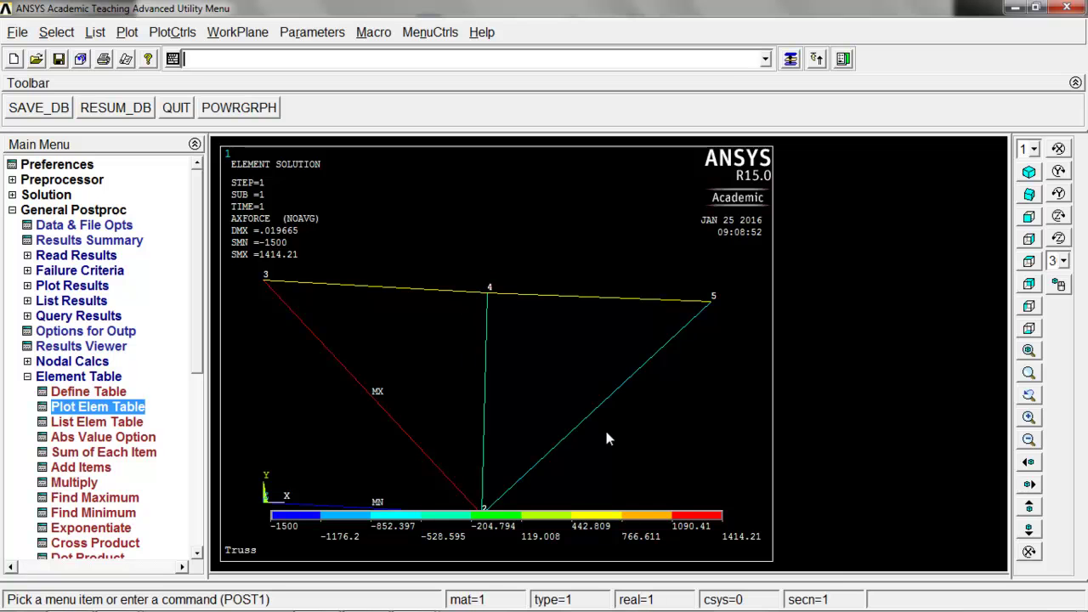
{"action": "left_click", "coordinate": [1030, 438]}
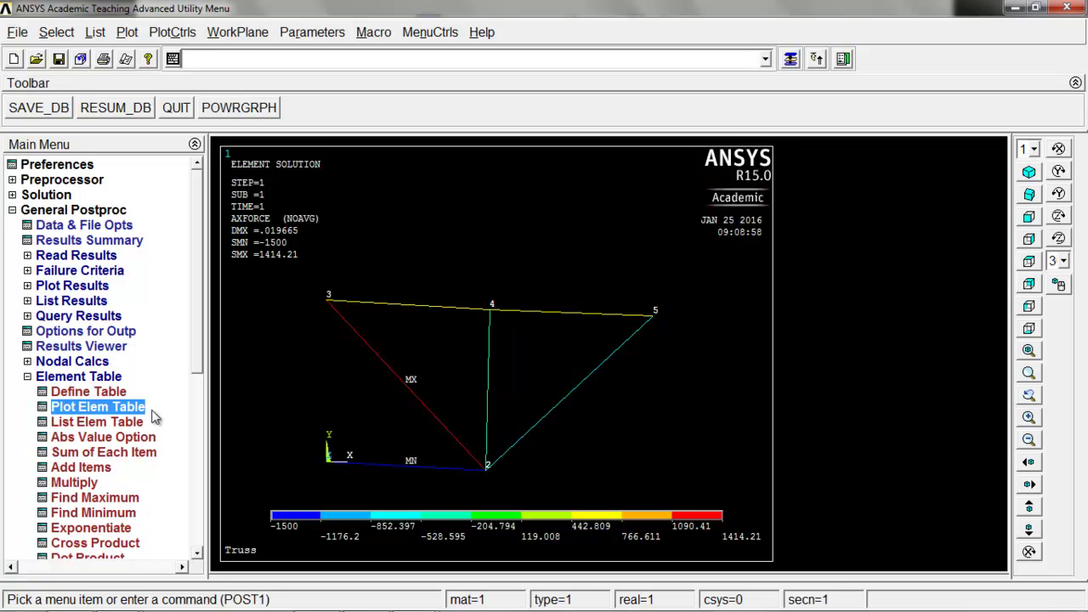
- List the AXFORCE and AXSTRESS element table data, review the values per element, and close the listing
{"action": "left_click", "coordinate": [125, 424]}
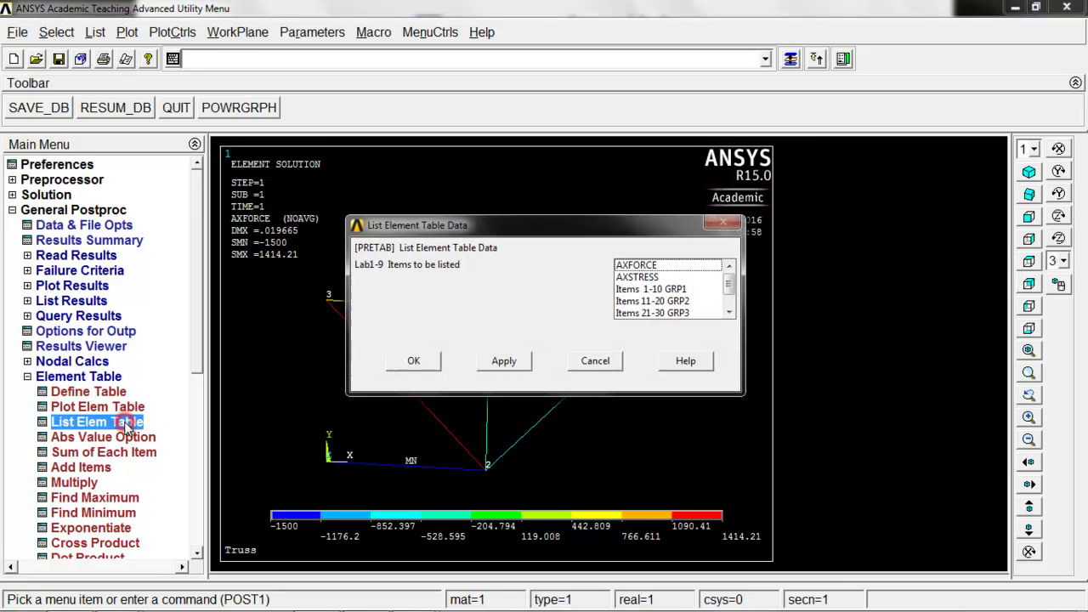
{"action": "left_click", "coordinate": [642, 265]}
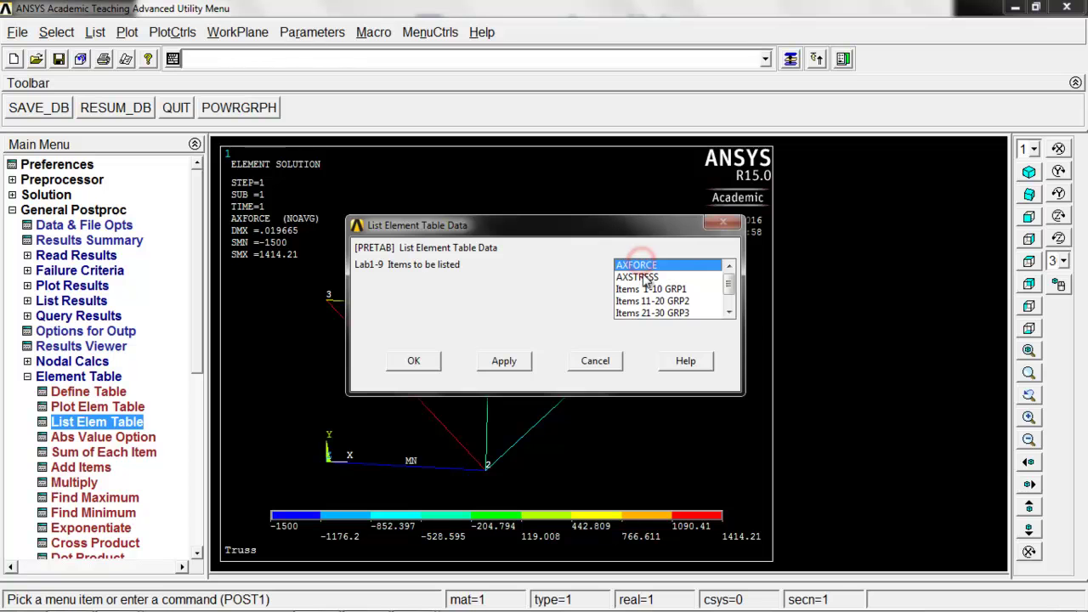
{"action": "left_click", "coordinate": [644, 277]}
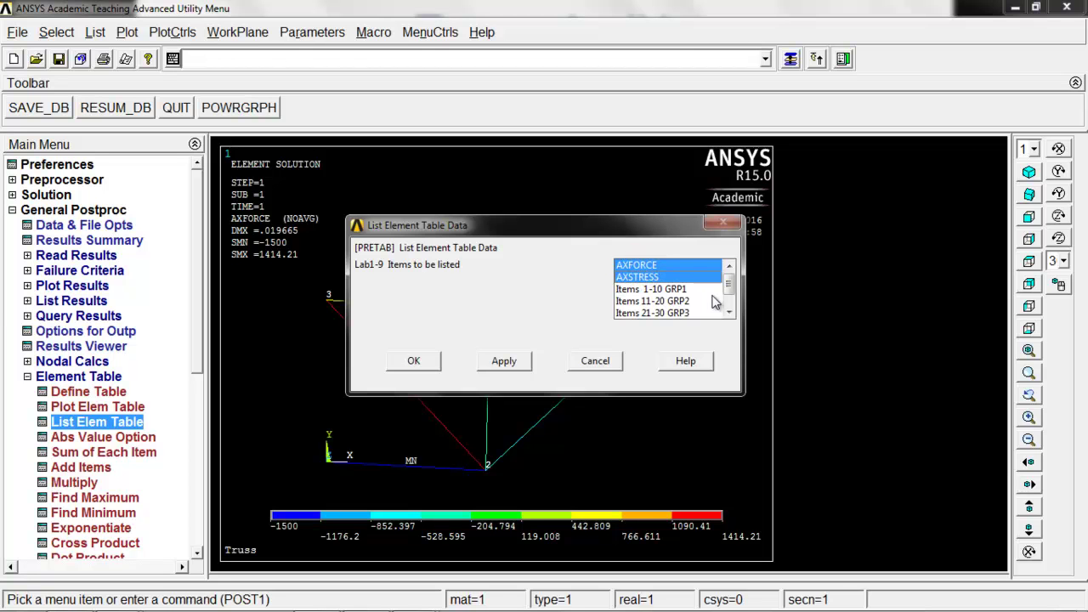
{"action": "left_click", "coordinate": [412, 362]}
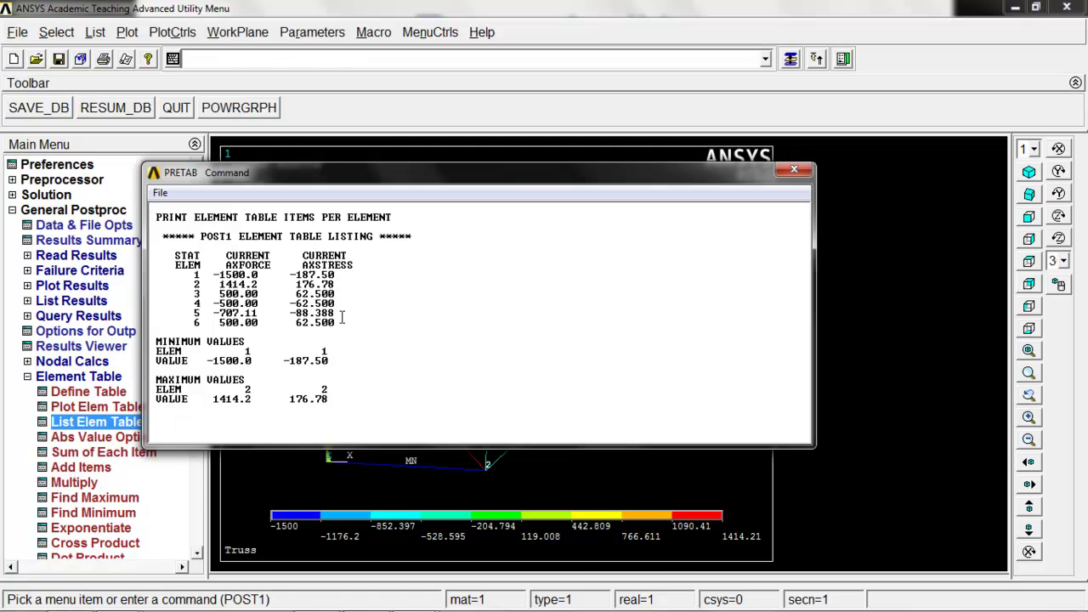
{"action": "left_click", "coordinate": [794, 172]}
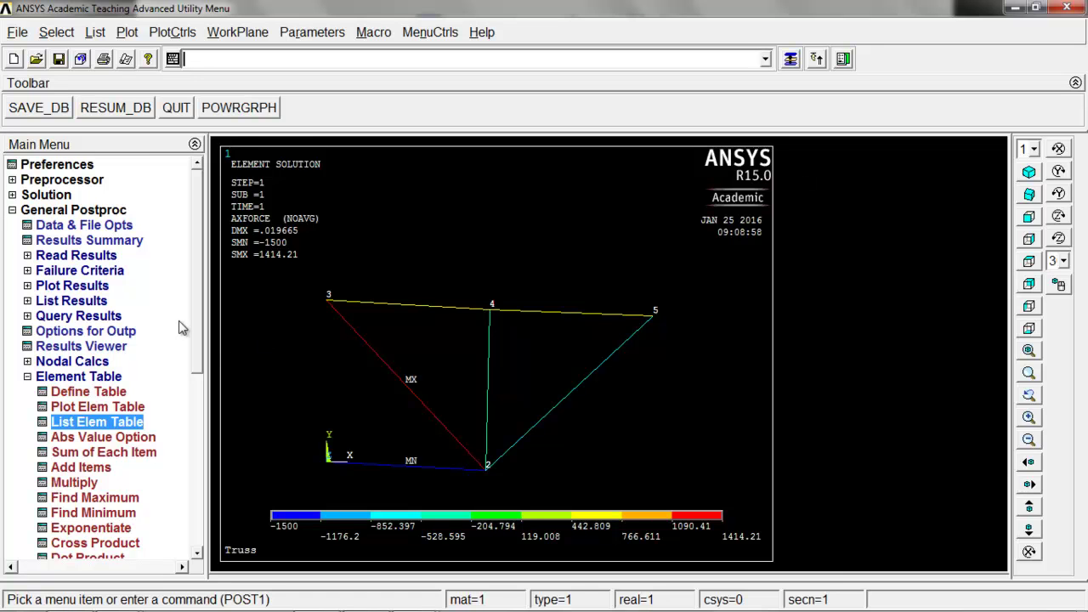
- List the reaction solution for all items, compare it with the truss's support nodes, and close the listing
{"action": "left_click", "coordinate": [72, 301]}
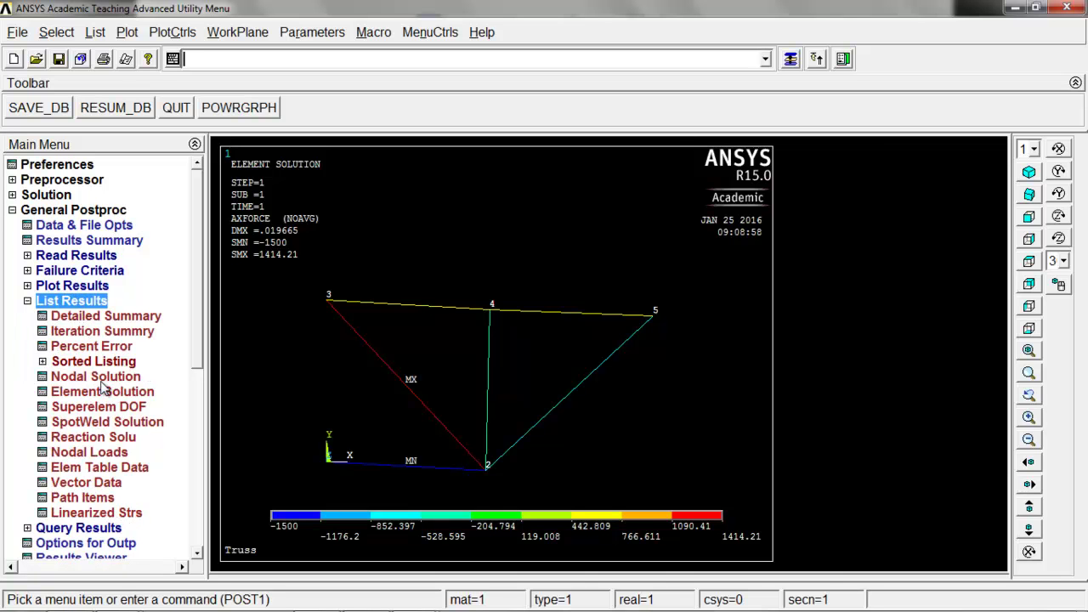
{"action": "left_click", "coordinate": [83, 437]}
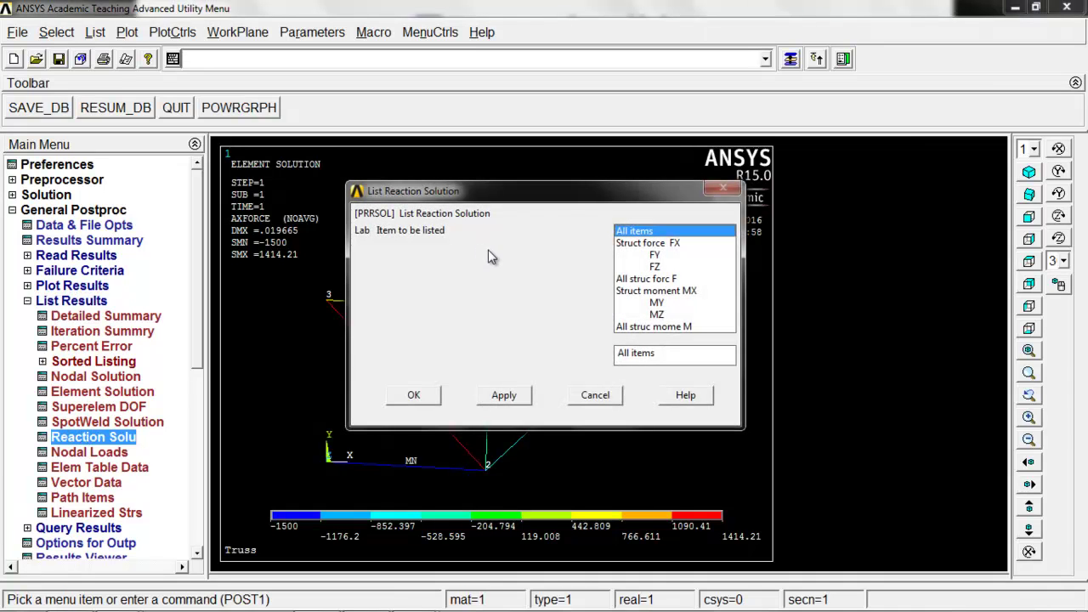
{"action": "left_click", "coordinate": [423, 399]}
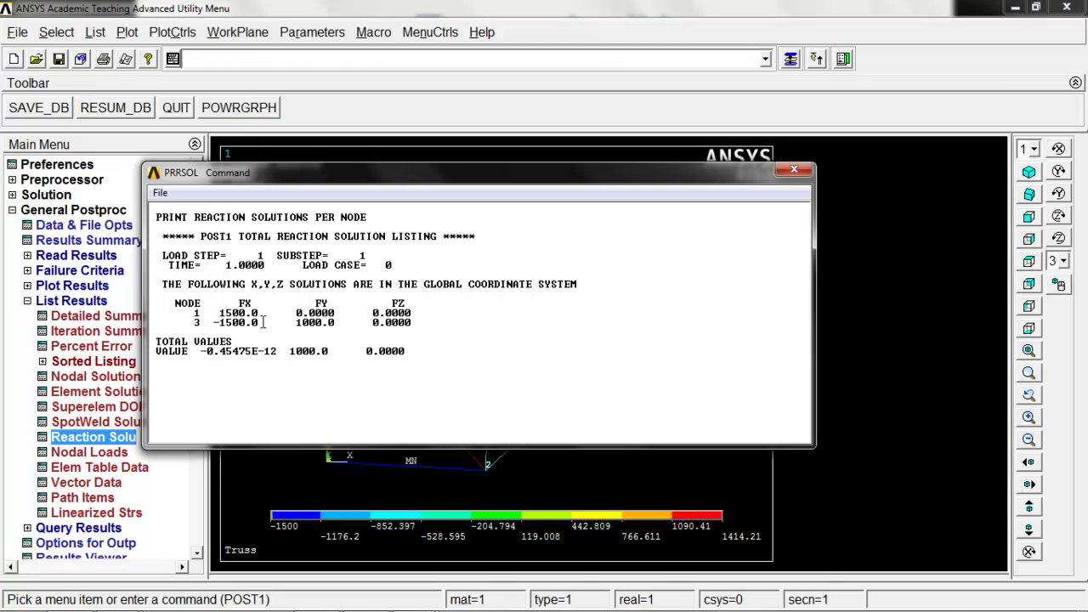
{"action": "left_click_drag", "start_coordinate": [425, 178], "coordinate": [847, 96]}
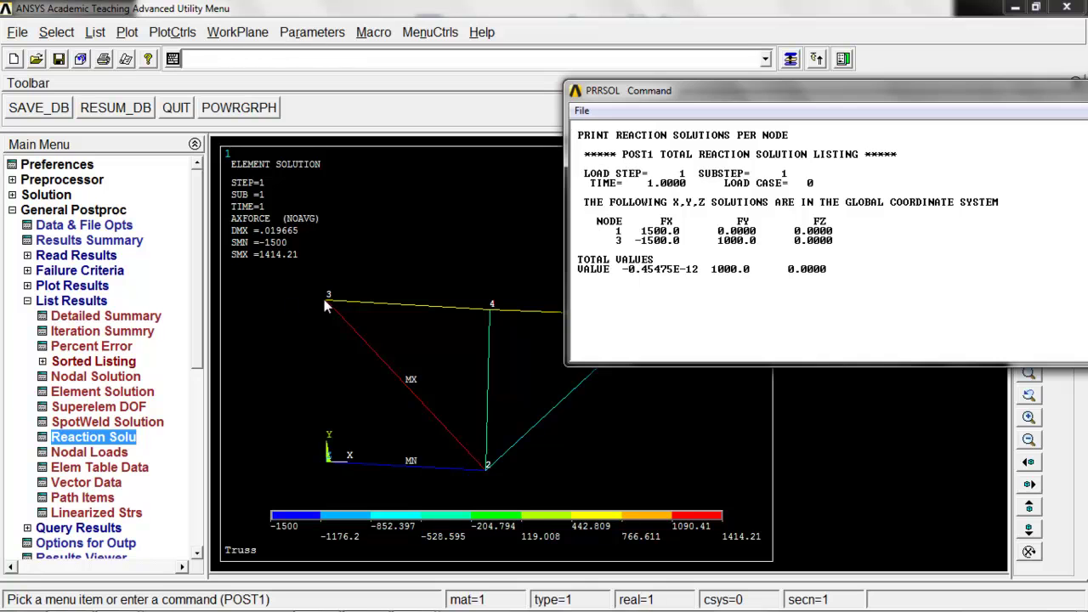
{"action": "left_click_drag", "start_coordinate": [864, 95], "coordinate": [692, 132]}
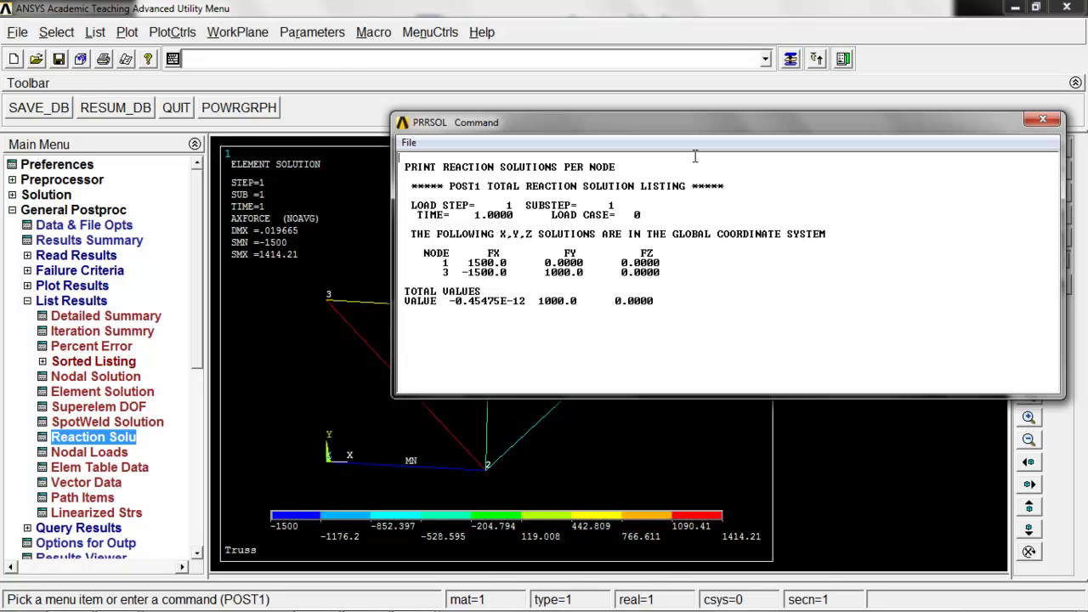
{"action": "left_click", "coordinate": [1040, 124]}
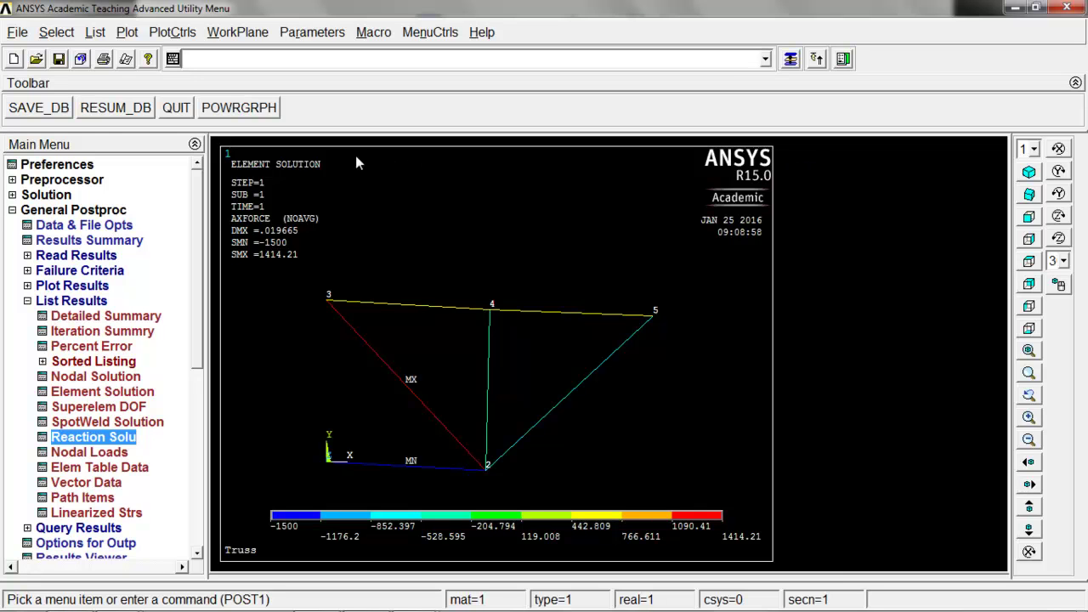
- Save the database, and also save it as Truss.db in the user's home folder, replacing the existing file
{"action": "left_click", "coordinate": [54, 109]}
{"action": "left_click", "coordinate": [59, 59]}
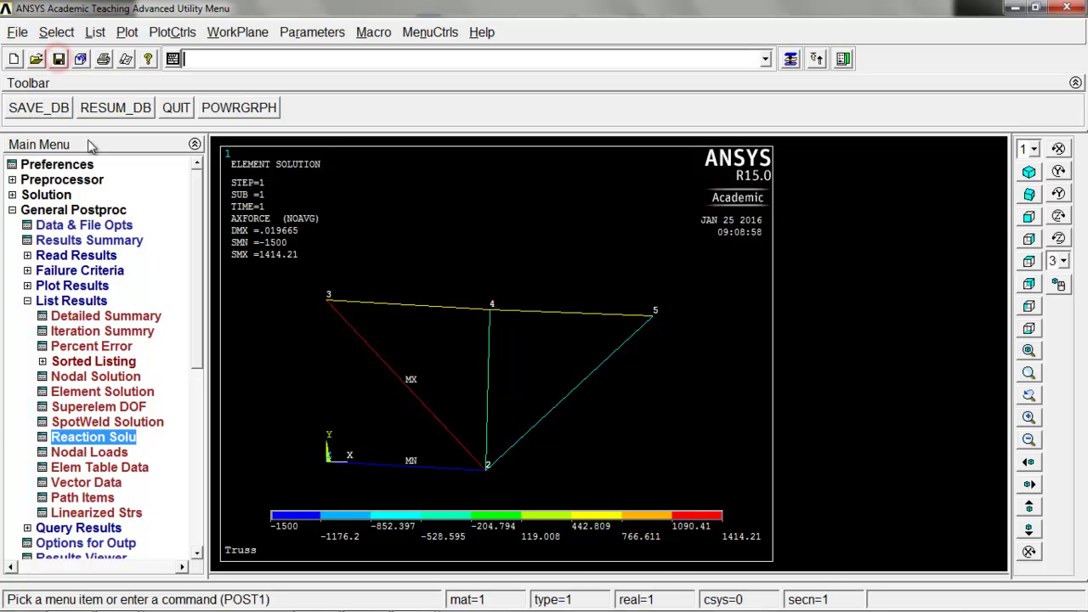
{"action": "left_click", "coordinate": [17, 32]}
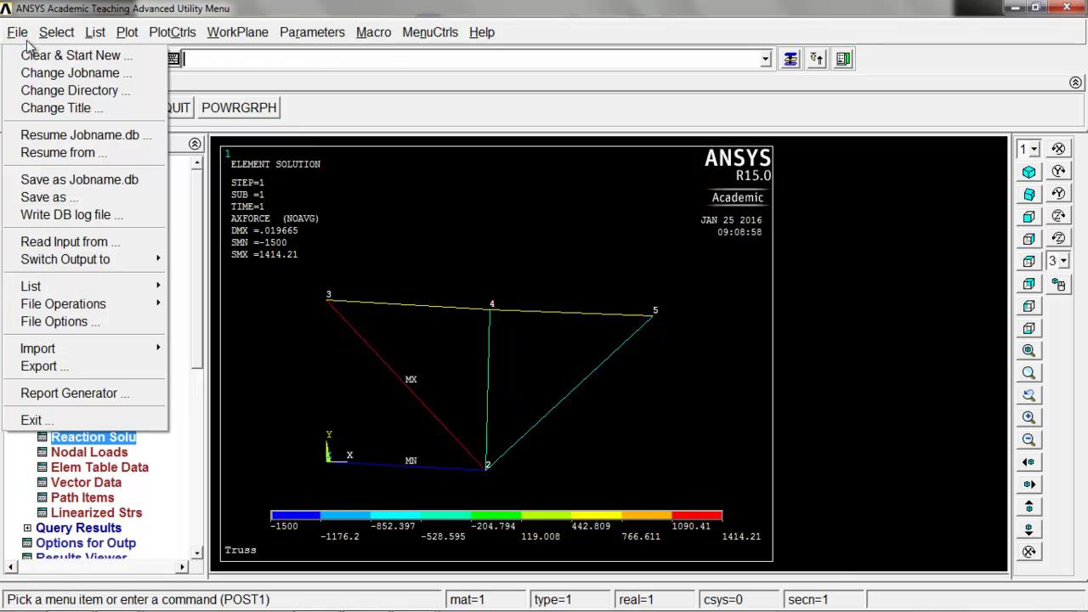
{"action": "left_click", "coordinate": [105, 197]}
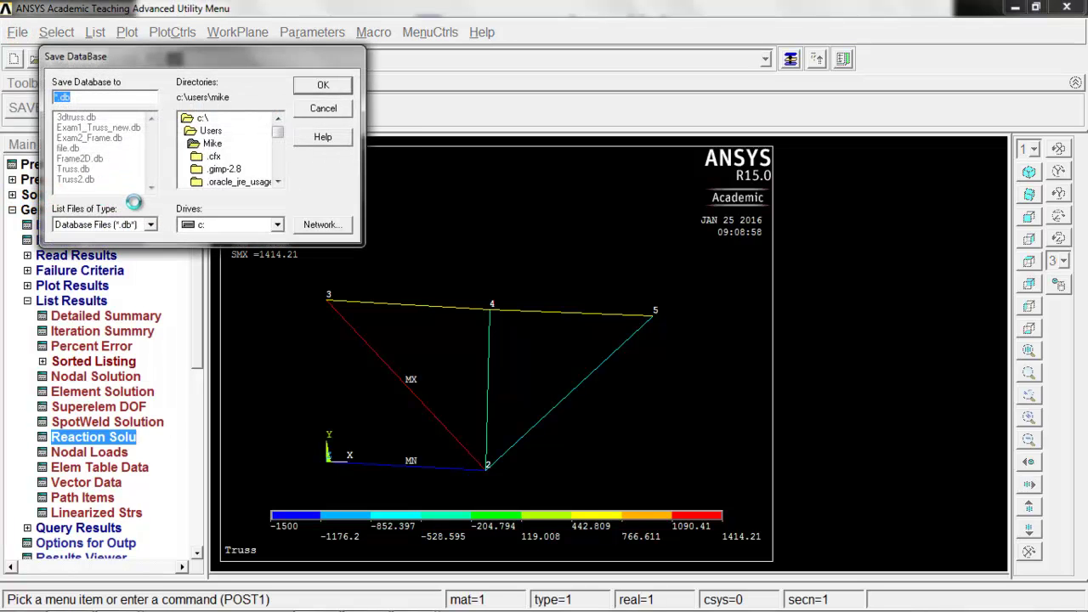
{"action": "double_click", "coordinate": [217, 143]}
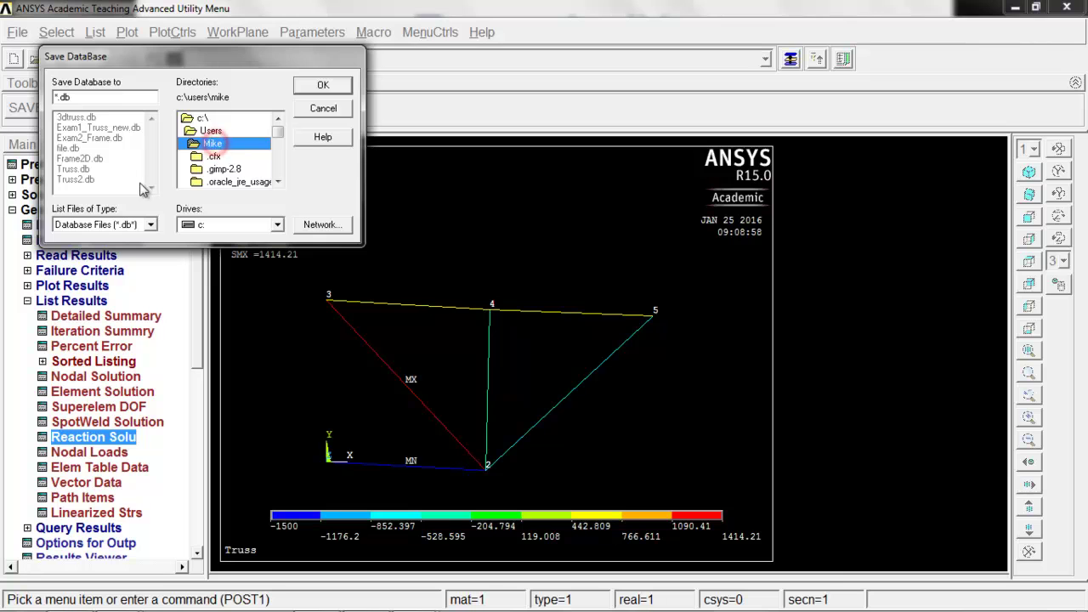
{"action": "left_click", "coordinate": [55, 97]}
{"action": "key", "text": "Delete"}
{"action": "key", "text": "Delete"}
{"action": "type", "text": "Truss."}
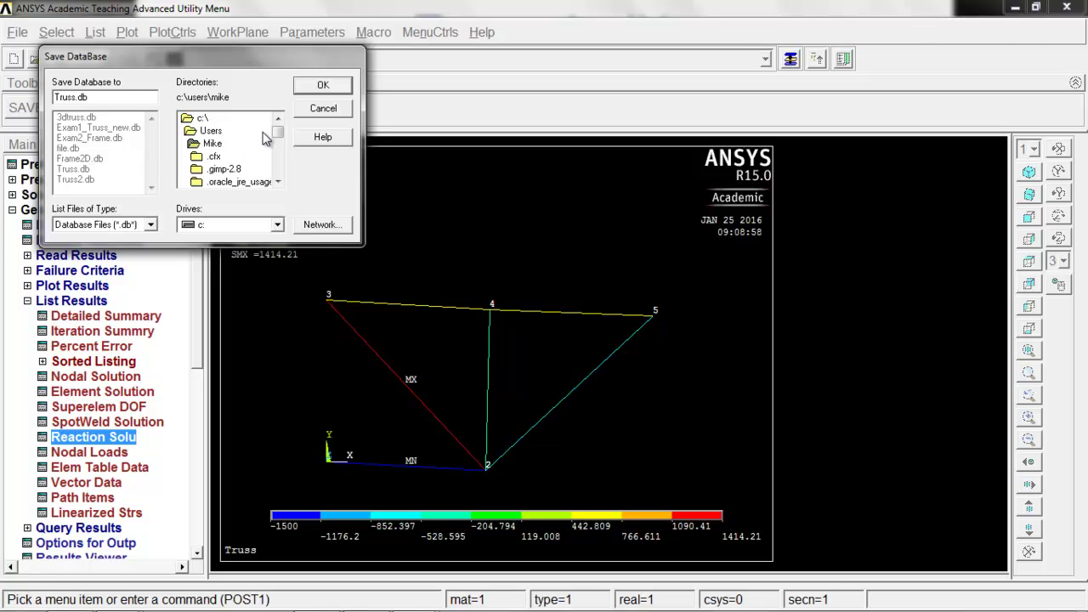
{"action": "left_click", "coordinate": [322, 84]}
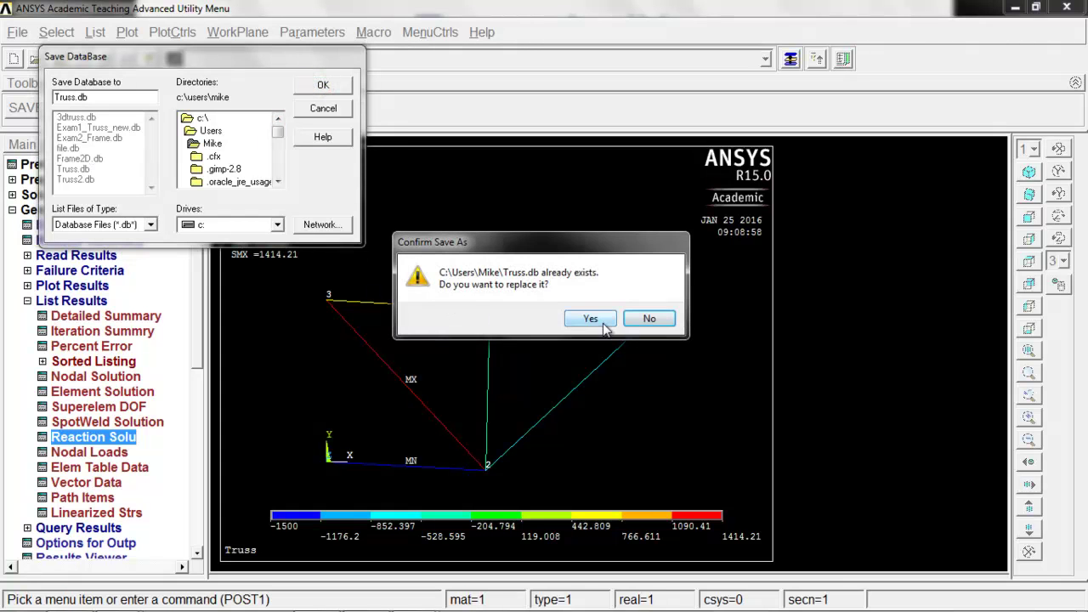
{"action": "left_click", "coordinate": [600, 320]}
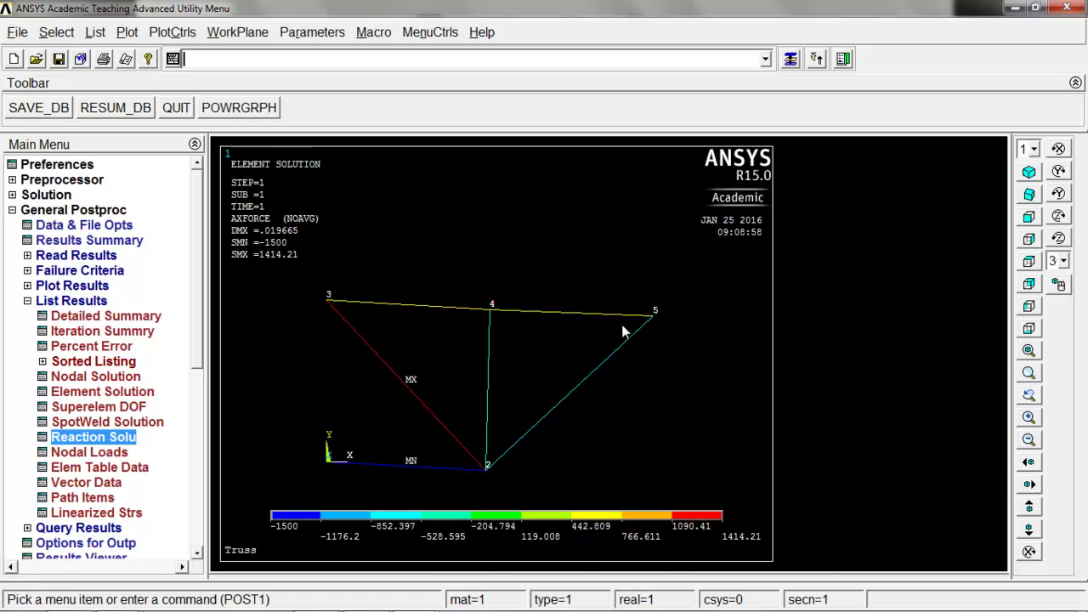